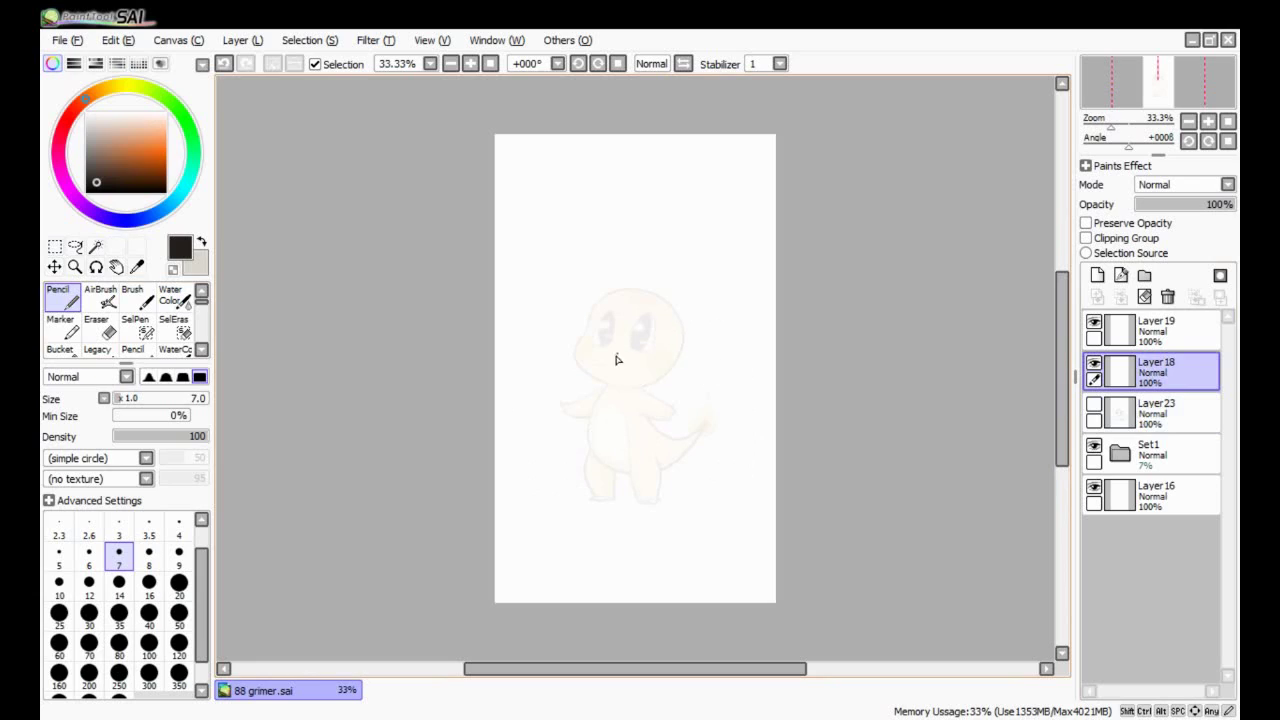
- Sketch a dome-shaped blob body with two raised hands and a flat base over the faint character reference
key("ctrl+z")
left_click_drag(548, 375, 651, 478)
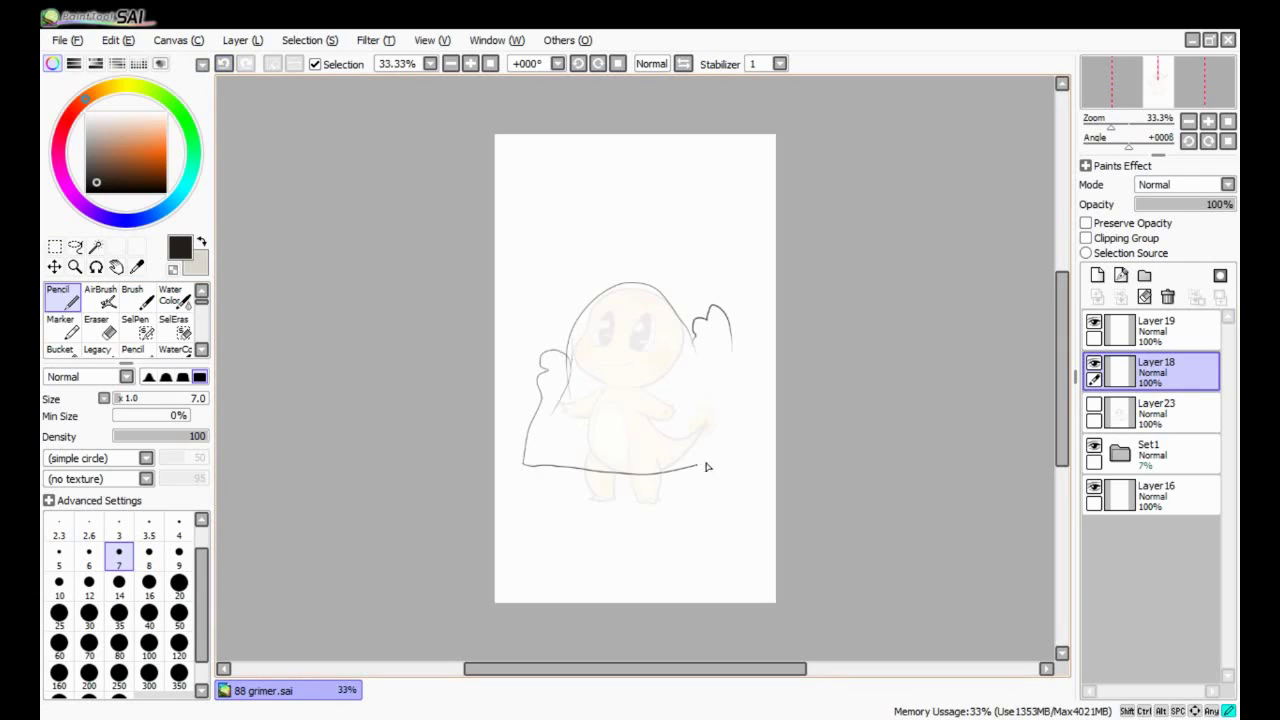
mouse_move(600, 357)
left_mouse_down()
mouse_move(672, 361)
mouse_move(606, 362)
left_mouse_up()
key("ctrl+z")
left_click(224, 63)
- Draw two droopy half-closed eyes and a wide wavy mouth on the blob's face
scroll(575, 300, "up", 1)
left_click_drag(595, 288, 555, 306)
key("ctrl+z")
left_click_drag(654, 294, 680, 297)
mouse_move(557, 306)
left_mouse_down()
mouse_move(695, 315)
mouse_move(611, 358)
left_mouse_up()
left_click_drag(612, 350, 576, 361)
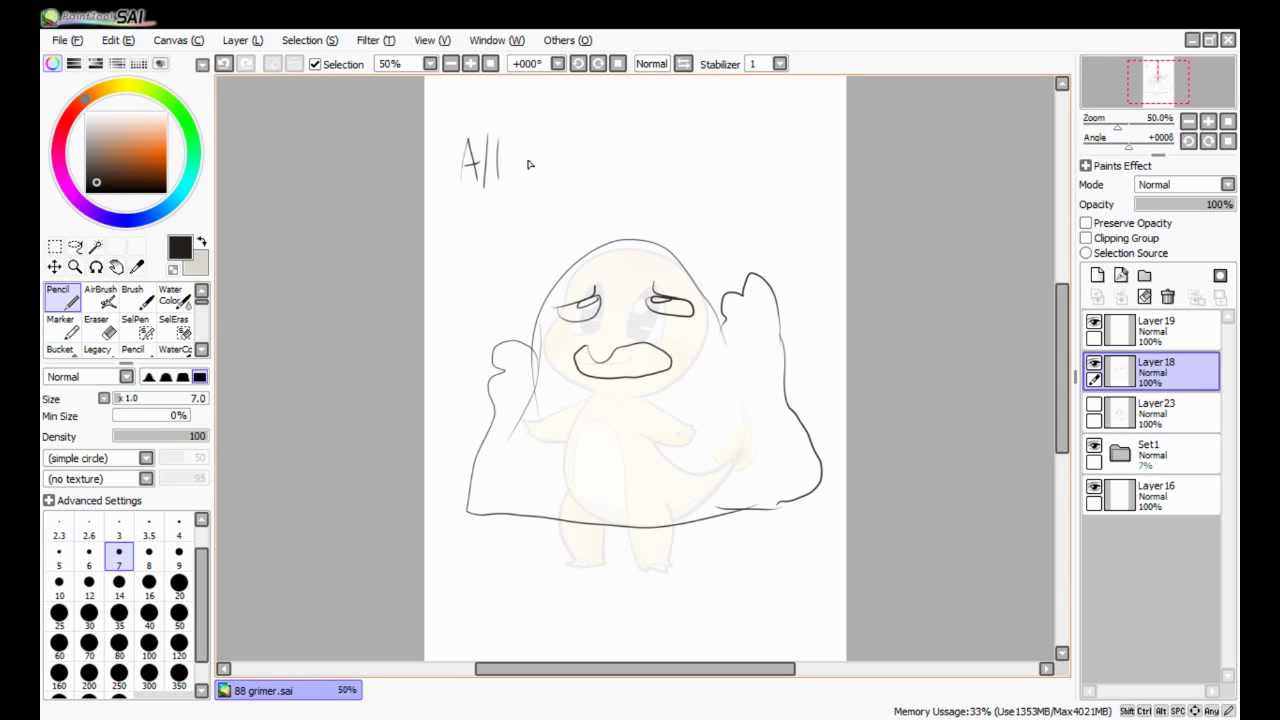
- Handwrite "All around me are familiar faces..." in two lines above the blob's head
left_click_drag(527, 157, 562, 162)
left_click_drag(566, 155, 593, 162)
left_click_drag(709, 162, 729, 156)
left_click_drag(512, 204, 500, 236)
left_click_drag(492, 222, 515, 220)
left_click_drag(516, 224, 547, 215)
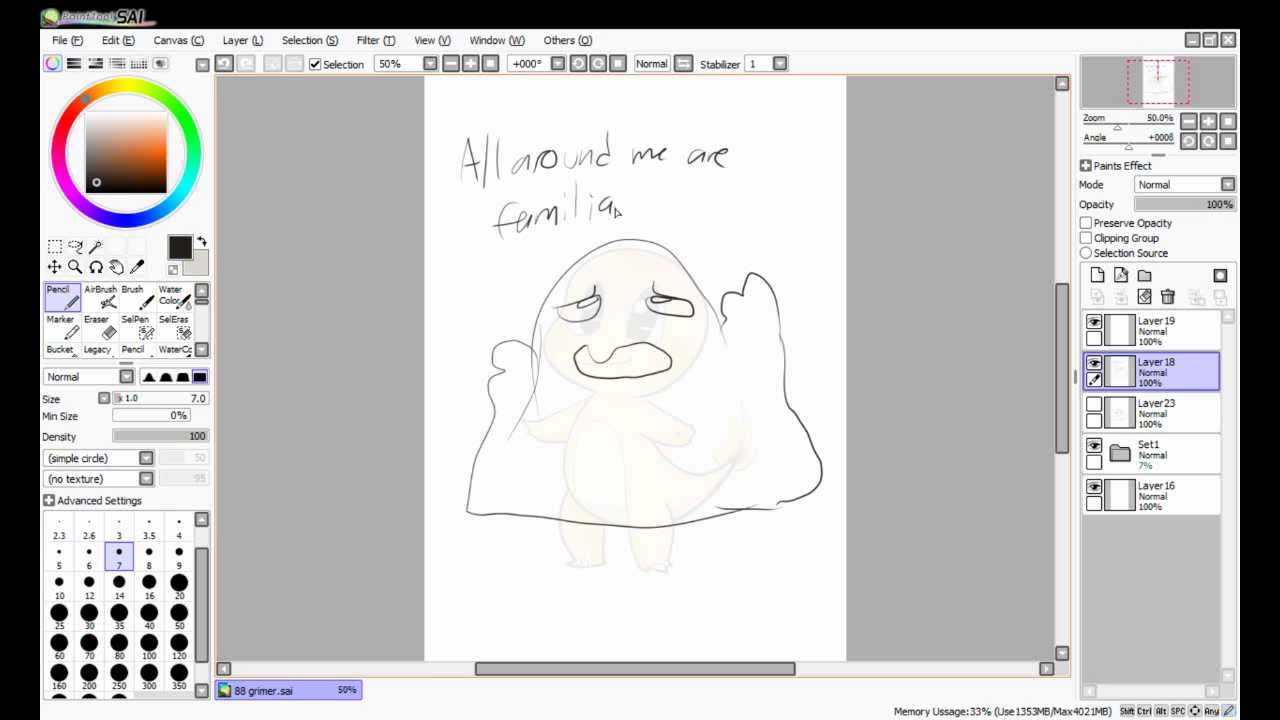
left_click_drag(698, 212, 712, 216)
left_click_drag(726, 204, 716, 220)
left_click(742, 219)
left_click(753, 219)
left_click(764, 219)
- Set the Eraser to a hard edge at size 50 and erase the blob's raised hands and part of the mouth
left_click(96, 326)
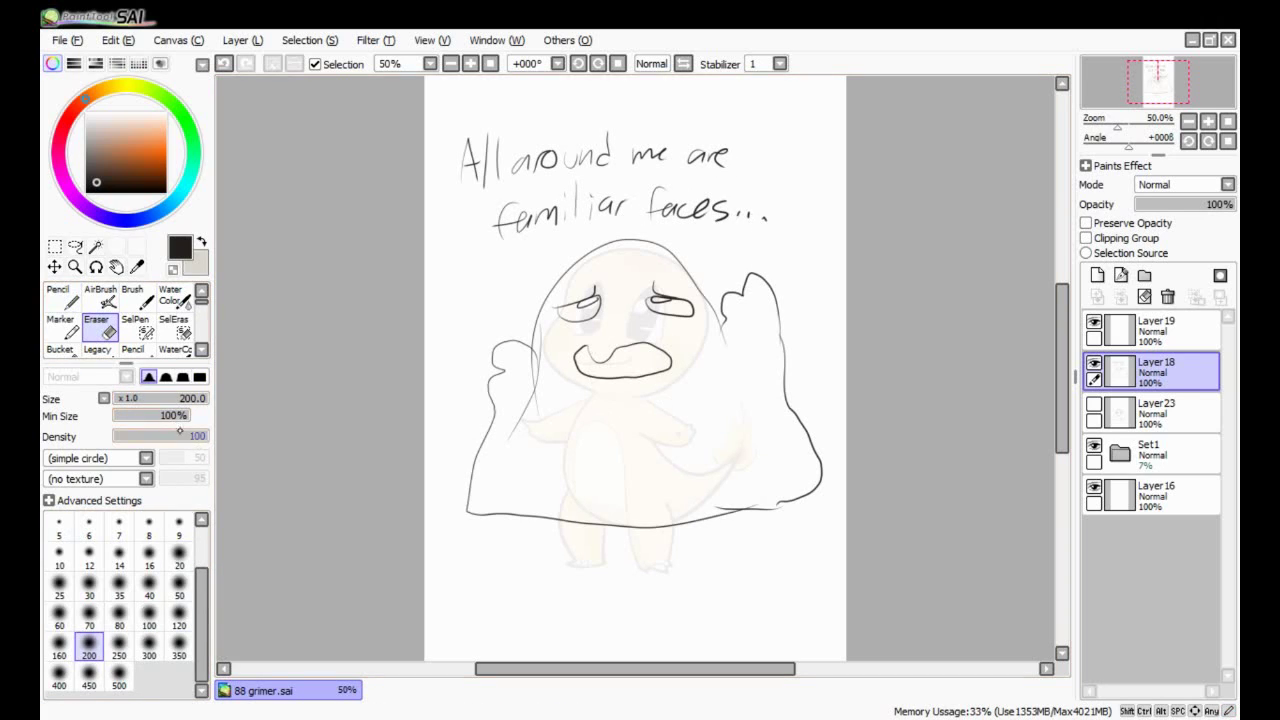
left_click(199, 376)
left_click(179, 583)
mouse_move(457, 343)
left_mouse_down()
mouse_move(491, 434)
mouse_move(515, 448)
left_mouse_up()
left_click_drag(725, 300, 760, 277)
mouse_move(580, 365)
left_mouse_down()
mouse_move(677, 363)
mouse_move(617, 358)
left_mouse_up()
- Redraw the blob's arms and side contours with the Pencil
key("n")
left_click_drag(540, 325, 490, 450)
left_click_drag(516, 394, 478, 446)
left_click_drag(640, 410, 776, 436)
left_click_drag(714, 305, 760, 346)
left_click_drag(612, 280, 555, 308)
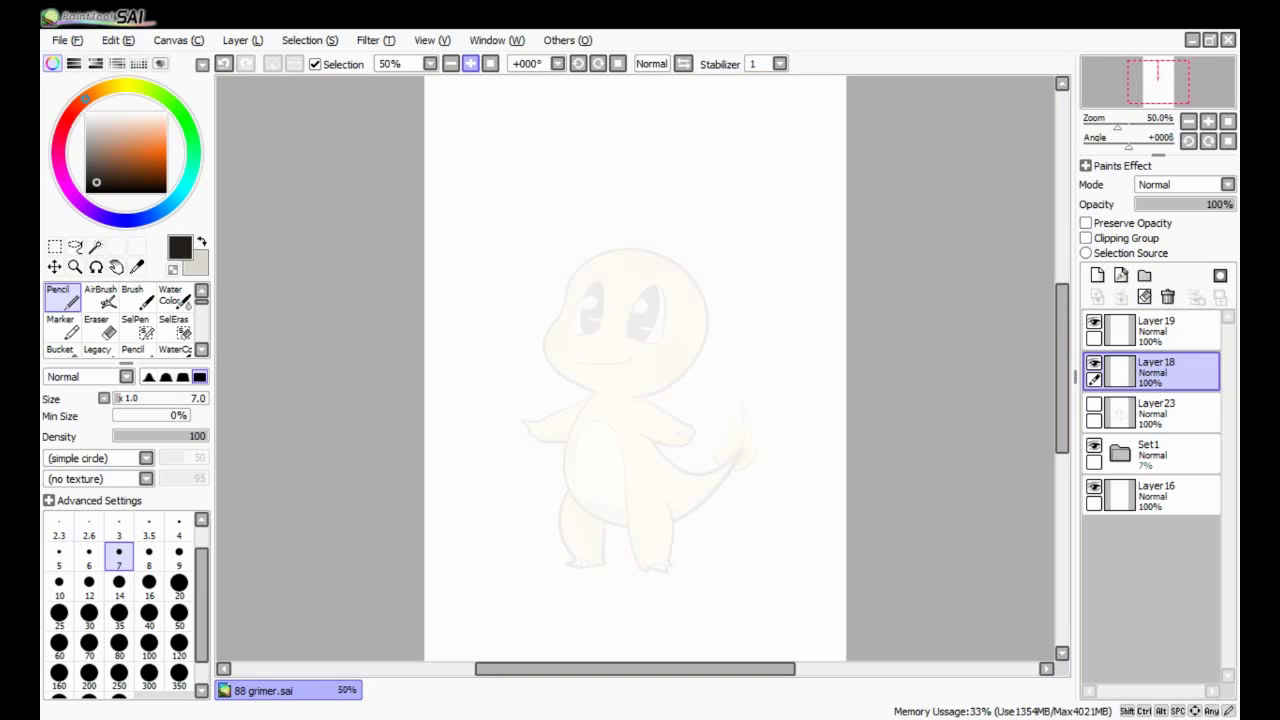
- Sketch a side-facing blob with a protruding snout, one round eye and a slumped body on Layer 18
mouse_move(680, 292)
left_mouse_down()
mouse_move(523, 318)
mouse_move(598, 353)
left_mouse_up()
left_click_drag(556, 296, 592, 306)
left_click_drag(680, 288, 816, 460)
mouse_move(575, 378)
left_mouse_down()
mouse_move(580, 471)
mouse_move(632, 440)
mouse_move(818, 460)
left_mouse_up()
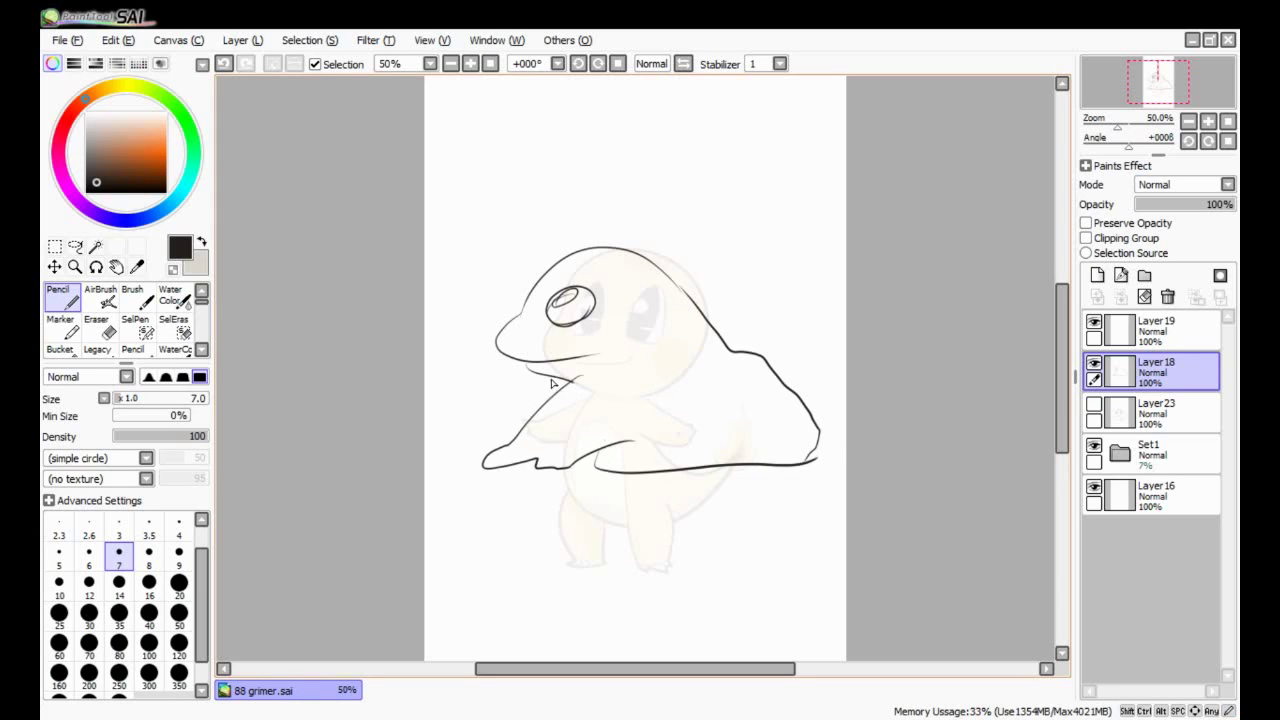
- Undo the slumped body strokes below the head
key("ctrl+z")
key("ctrl+z")
key("ctrl+z")
key("ctrl+z")
key("ctrl+z")
- Sketch the arms below the snout and try a long contour for the back
scroll(628, 331, "down", 2)
mouse_move(636, 330)
left_mouse_down()
mouse_move(594, 337)
mouse_move(590, 367)
left_mouse_up()
mouse_move(678, 212)
left_mouse_down()
mouse_move(746, 302)
mouse_move(726, 266)
mouse_move(782, 426)
left_mouse_up()
key("ctrl+z")
key("ctrl+z")
left_click_drag(560, 320, 570, 330)
- Retry the back and base contours to form a taller body, and close the near arm's underside
mouse_move(572, 306)
left_mouse_down()
mouse_move(516, 428)
mouse_move(726, 420)
left_mouse_up()
key("ctrl+z")
key("ctrl+z")
key("ctrl+z")
key("ctrl+z")
mouse_move(674, 211)
left_mouse_down()
mouse_move(634, 457)
mouse_move(531, 318)
mouse_move(603, 300)
mouse_move(696, 448)
left_mouse_up()
key("ctrl+z")
key("ctrl+z")
left_click_drag(556, 304, 728, 415)
left_click_drag(613, 341, 648, 362)
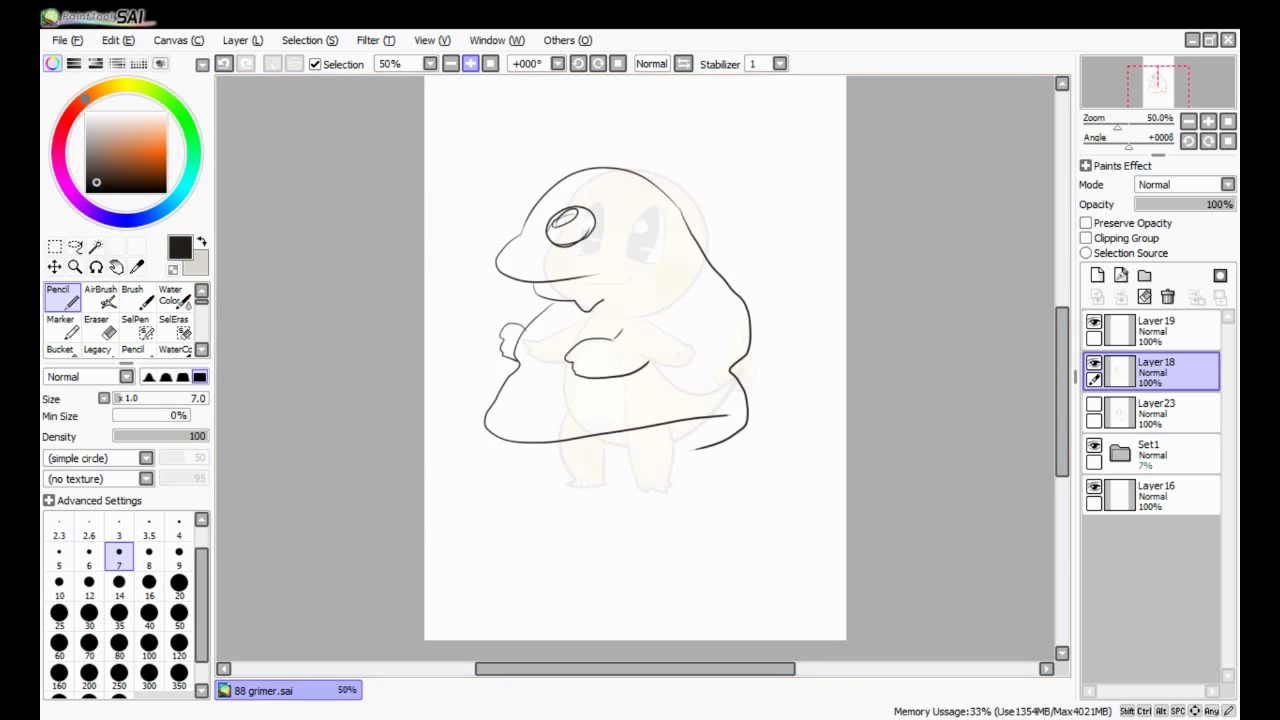
- Erase the back and near arm, and redraw a rounded back of the head with a wider curved body and base
scroll(504, 97, "down", 1)
key("e")
left_click_drag(708, 250, 634, 402)
key("n")
left_click_drag(652, 243, 706, 322)
key("ctrl+z")
mouse_move(650, 249)
left_mouse_down()
mouse_move(688, 379)
mouse_move(576, 426)
left_mouse_up()
key("ctrl+z")
key("ctrl+z")
mouse_move(652, 253)
left_mouse_down()
mouse_move(678, 322)
mouse_move(642, 254)
mouse_move(676, 326)
mouse_move(701, 346)
mouse_move(656, 427)
mouse_move(566, 421)
left_mouse_up()
- Clean up the far arm and draw both arms as curled fists in front of the chest
key("e")
mouse_move(552, 340)
left_mouse_down()
mouse_move(575, 377)
mouse_move(557, 337)
left_mouse_up()
key("n")
mouse_move(636, 374)
left_mouse_down()
mouse_move(607, 356)
mouse_move(607, 387)
left_mouse_up()
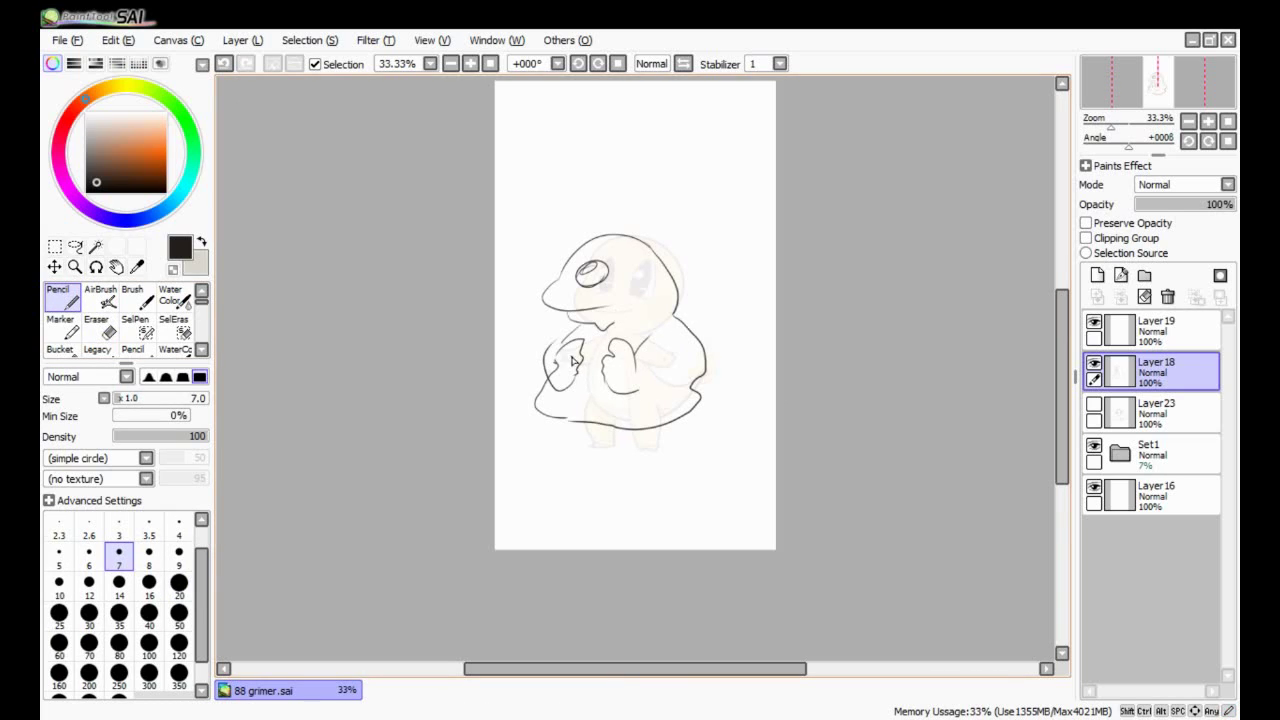
- Replace the single eye with two round eyes with pupils, and add a curve at the mouth's corner
scroll(617, 253, "up", 1)
key("e")
left_click_drag(560, 220, 605, 238)
key("n")
left_click_drag(546, 210, 544, 213)
left_click_drag(612, 212, 609, 215)
left_click_drag(597, 272, 618, 277)
- Redraw the base with a bulge behind the body and erase the leftover line inside it
mouse_move(740, 358)
left_mouse_down()
mouse_move(682, 431)
mouse_move(556, 448)
left_mouse_up()
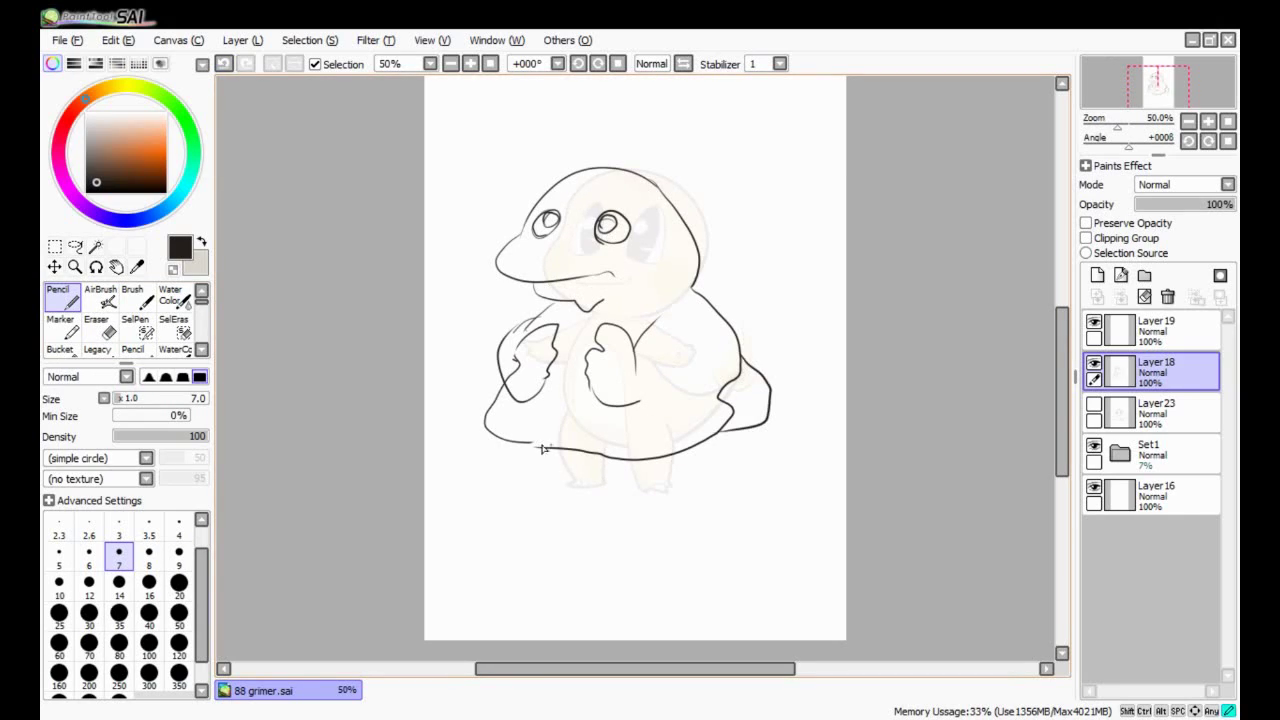
scroll(693, 376, "down", 1)
key("e")
key("n")
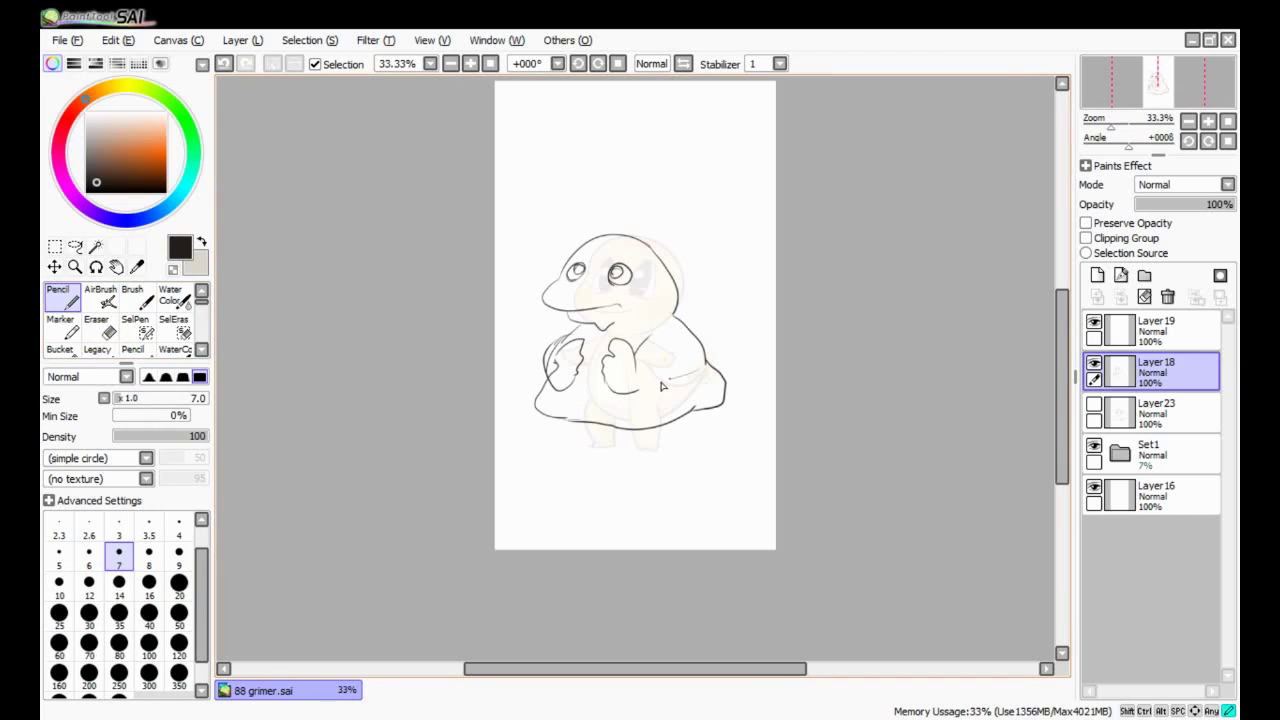
- Erase the far arm's outline and redraw the arm and the body's edge around it
key("e")
mouse_move(585, 335)
left_mouse_down()
mouse_move(565, 408)
mouse_move(541, 401)
mouse_move(578, 343)
mouse_move(556, 354)
mouse_move(560, 392)
left_mouse_up()
key("n")
mouse_move(572, 314)
left_mouse_down()
mouse_move(624, 311)
mouse_move(582, 328)
left_mouse_up()
key("ctrl+z")
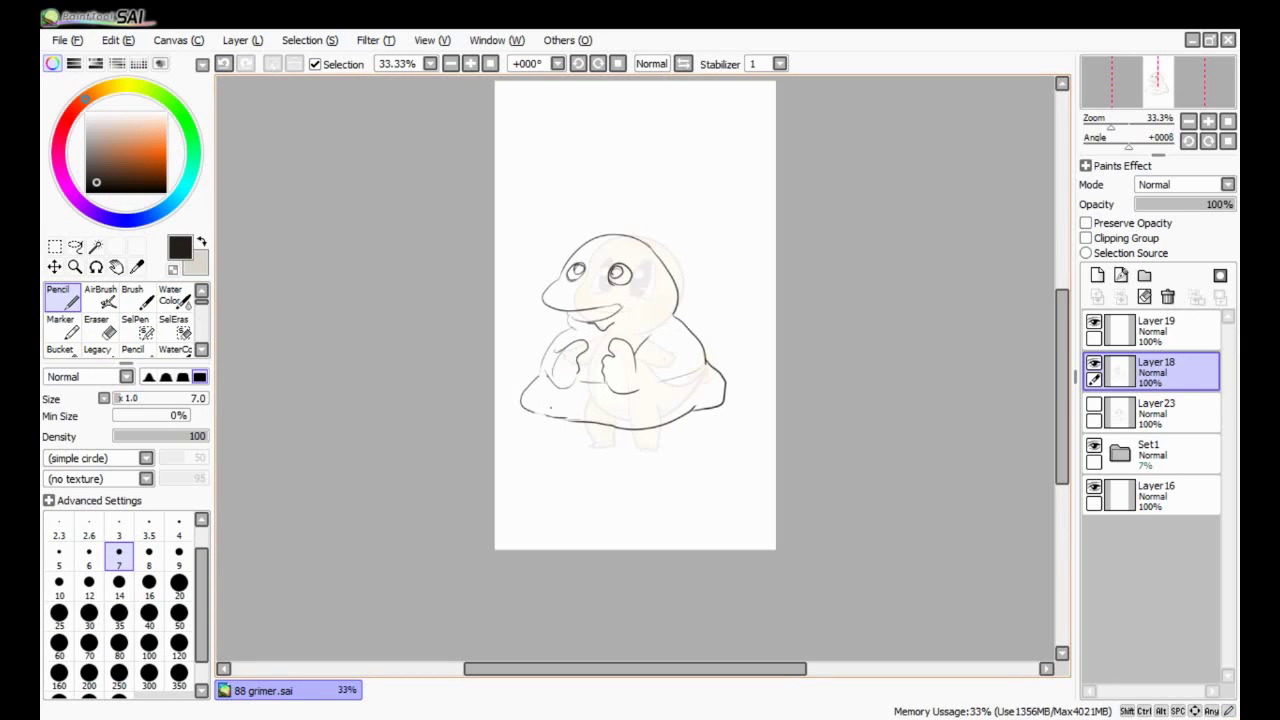
- Erase the snout and redraw the face with an open mouth and two larger round eyes
key("ctrl+plus")
key("e")
mouse_move(535, 300)
left_mouse_down()
mouse_move(633, 285)
mouse_move(556, 258)
left_mouse_up()
key("n")
mouse_move(560, 316)
left_mouse_down()
mouse_move(636, 314)
mouse_move(600, 336)
left_mouse_up()
key("ctrl+z")
left_click_drag(576, 250, 572, 252)
mouse_move(636, 270)
left_mouse_down()
mouse_move(628, 282)
mouse_move(640, 246)
left_mouse_up()
left_click_drag(576, 254, 584, 262)
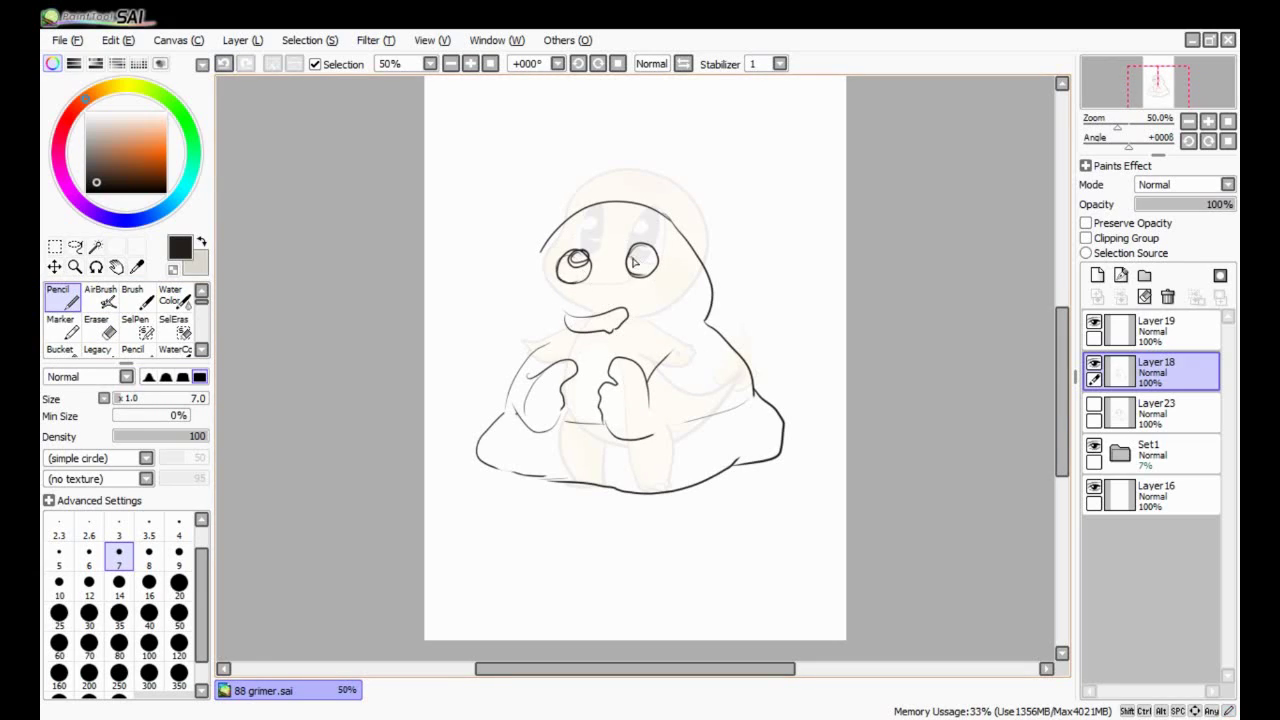
- Close the head outline along the forehead and cheek, redrawing the curve until it fits
key("ctrl+z")
left_click_drag(526, 344, 535, 354)
key("ctrl+z")
key("ctrl+z")
key("ctrl+z")
mouse_move(580, 320)
left_mouse_down()
mouse_move(540, 276)
mouse_move(543, 256)
left_mouse_up()
key("ctrl+z")
left_click_drag(578, 305, 546, 212)
key("ctrl+z")
left_click_drag(572, 300, 545, 212)
mouse_move(540, 314)
left_mouse_down()
mouse_move(574, 342)
mouse_move(538, 300)
left_mouse_up()
key("ctrl+z")
key("ctrl+z")
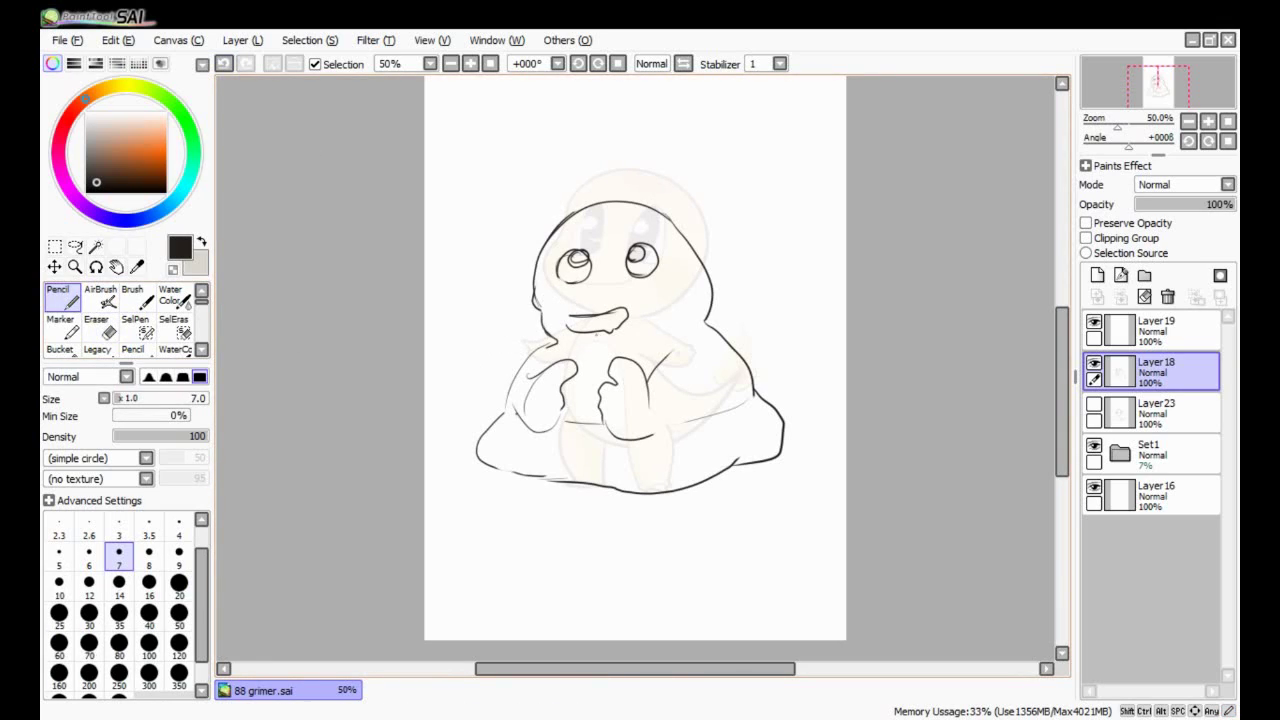
- Rework the mouth and the cheek contour of the Layer 18 sketch
left_click_drag(577, 321, 566, 318)
key("ctrl+z")
key("ctrl+z")
left_click_drag(546, 248, 538, 322)
key("ctrl+z")
mouse_move(550, 244)
left_mouse_down()
mouse_move(528, 312)
mouse_move(546, 334)
mouse_move(660, 331)
mouse_move(651, 323)
left_mouse_up()
key("ctrl+z")
key("ctrl+z")
key("l")
key("ctrl+d")
left_click(451, 63)
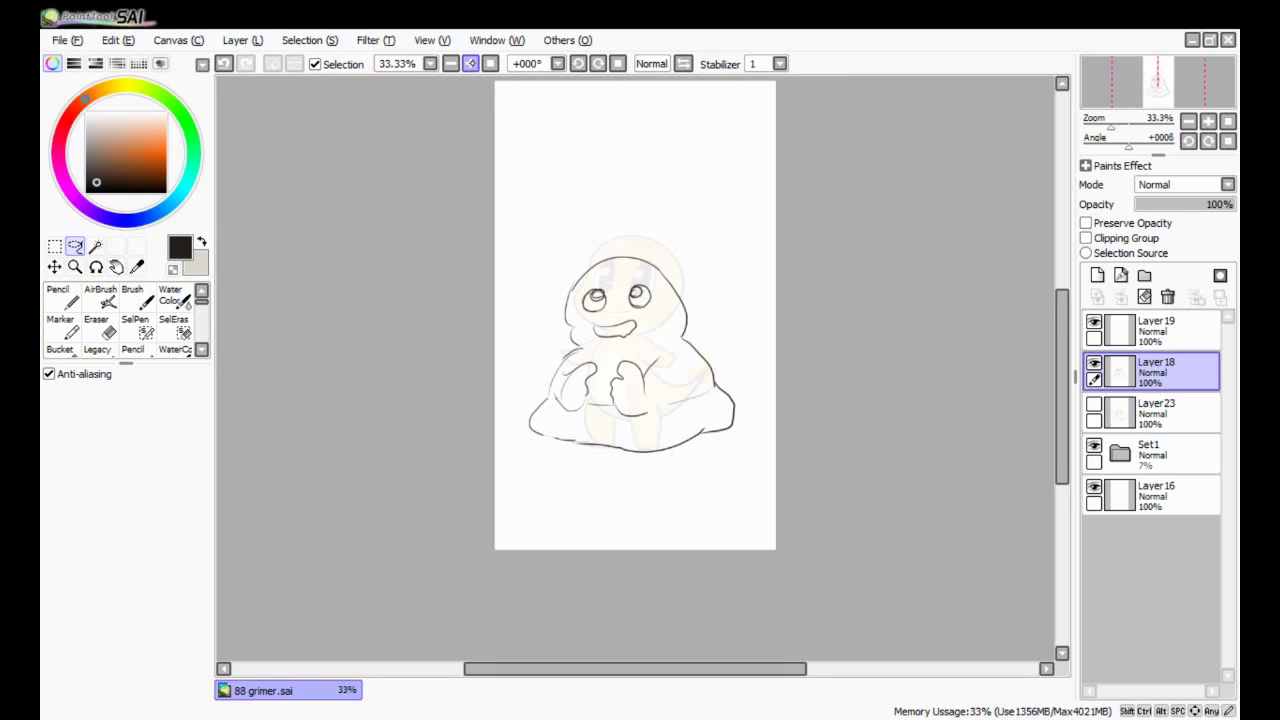
- Hide Layer 18 and sketch a wide, low mound-shaped body with one arm on Layer 19
left_click(470, 63)
left_click(1093, 362)
left_click(1155, 328)
left_click(58, 295)
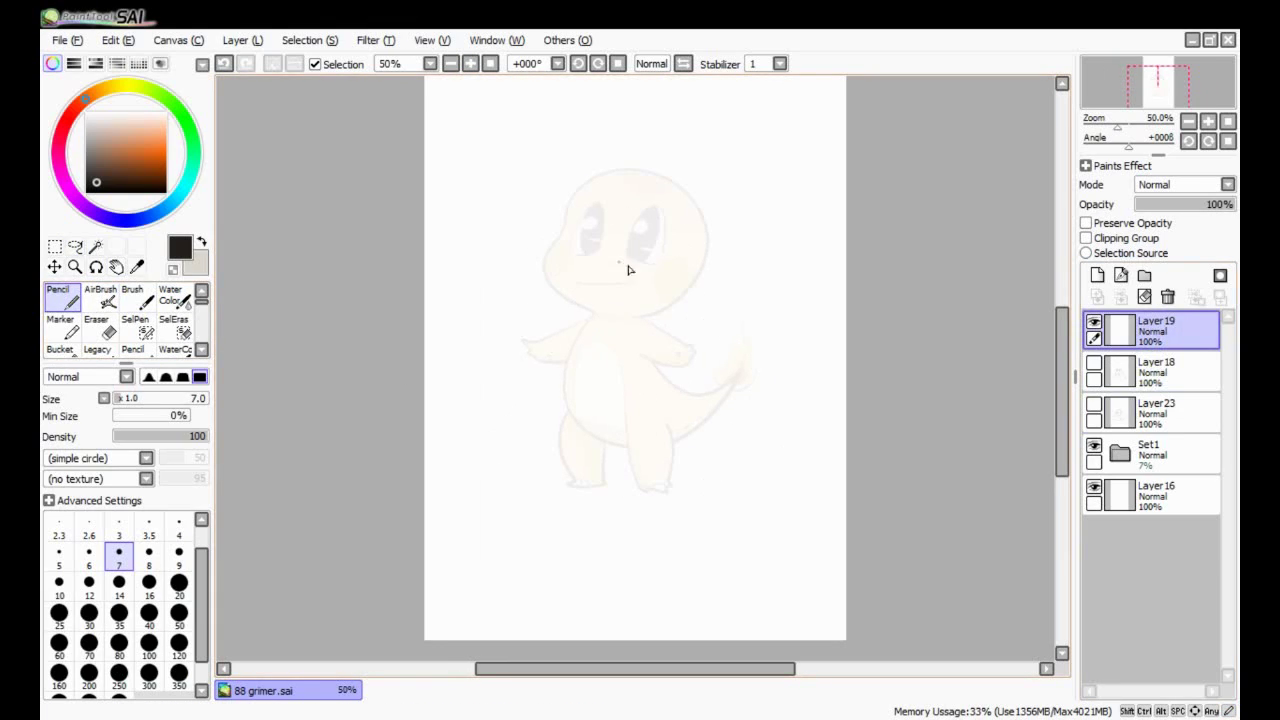
mouse_move(715, 267)
left_mouse_down()
mouse_move(478, 350)
mouse_move(730, 308)
mouse_move(715, 268)
left_mouse_up()
mouse_move(541, 343)
left_mouse_down()
mouse_move(619, 378)
mouse_move(558, 385)
left_mouse_up()
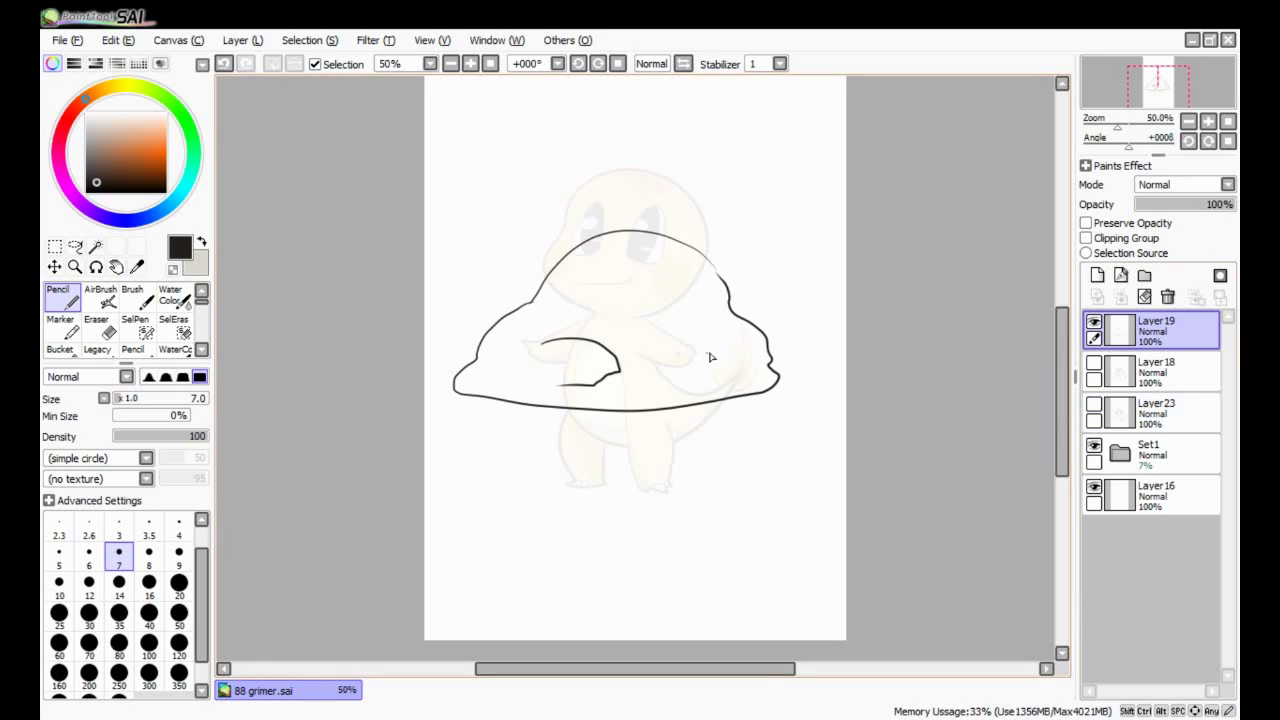
- Draw two narrow eyes, a thin smile and slime drips on the mound
left_click_drag(620, 300, 622, 299)
left_click_drag(680, 300, 707, 308)
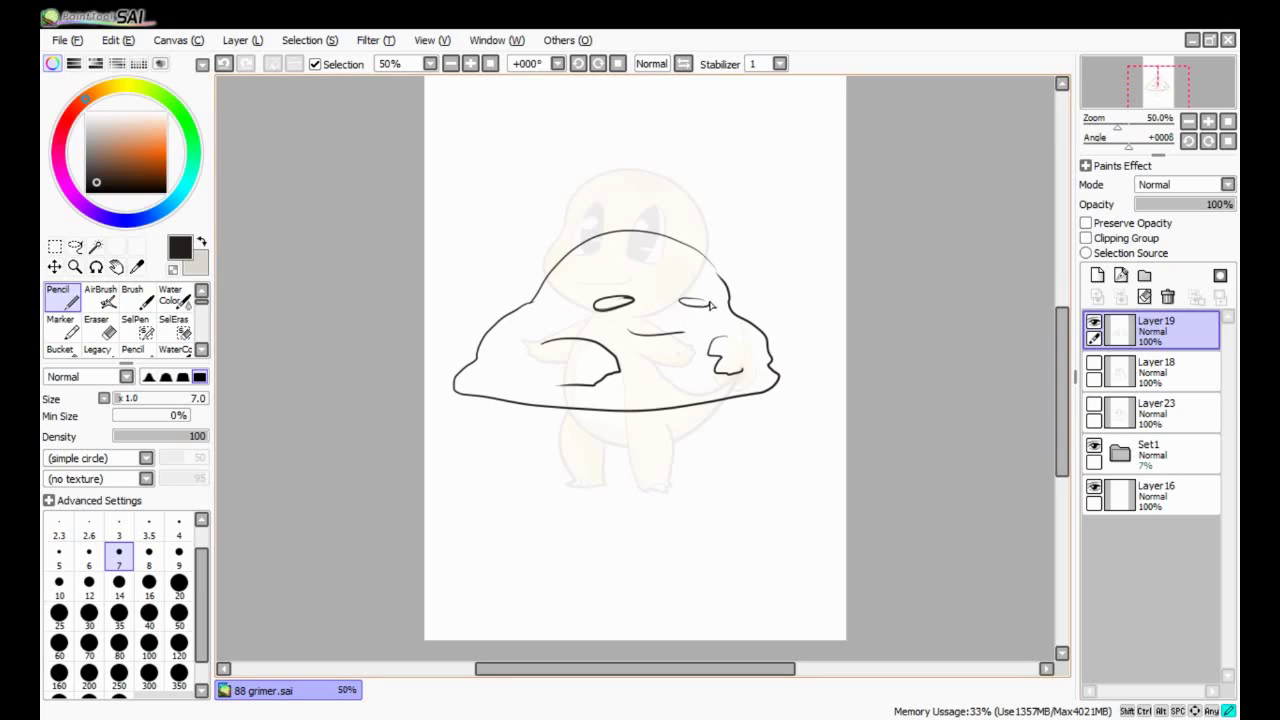
key("ctrl+z")
left_click_drag(624, 333, 684, 336)
key("ctrl+z")
left_click_drag(542, 326, 582, 316)
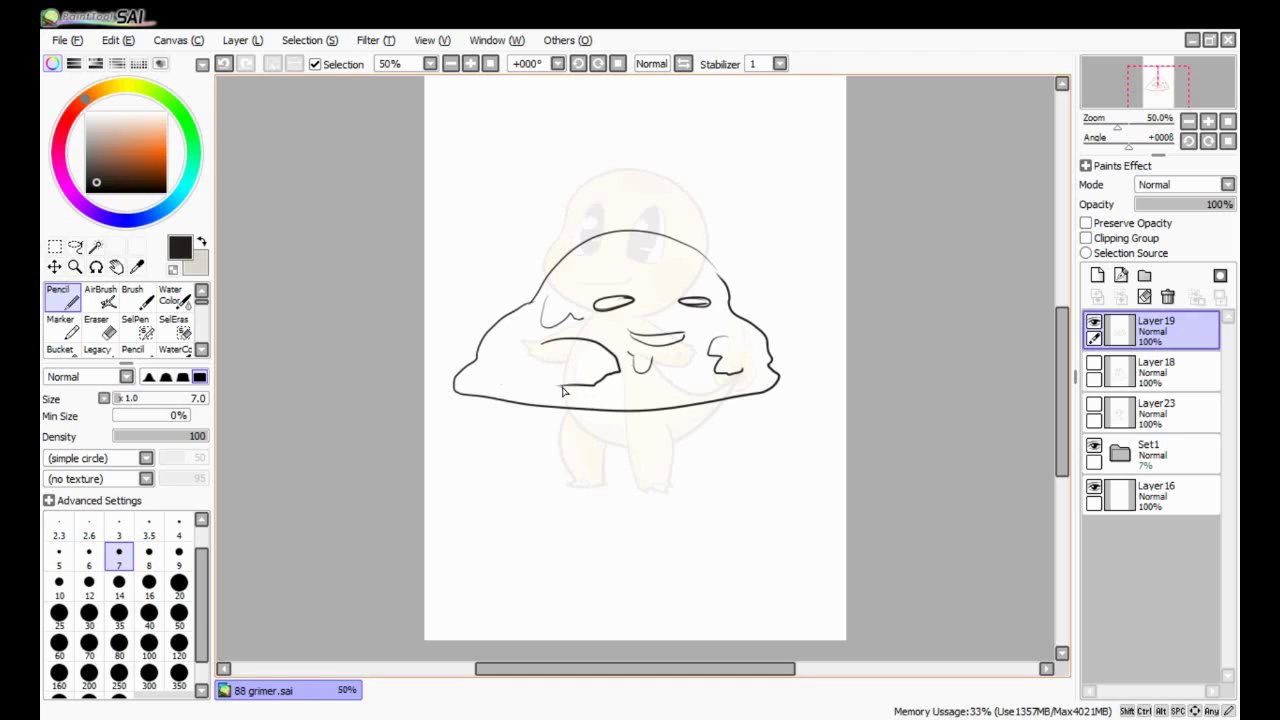
- Try handwriting "hehe" above the mound and undo the lettering
scroll(591, 172, "down", 1)
scroll(620, 383, "up", 1)
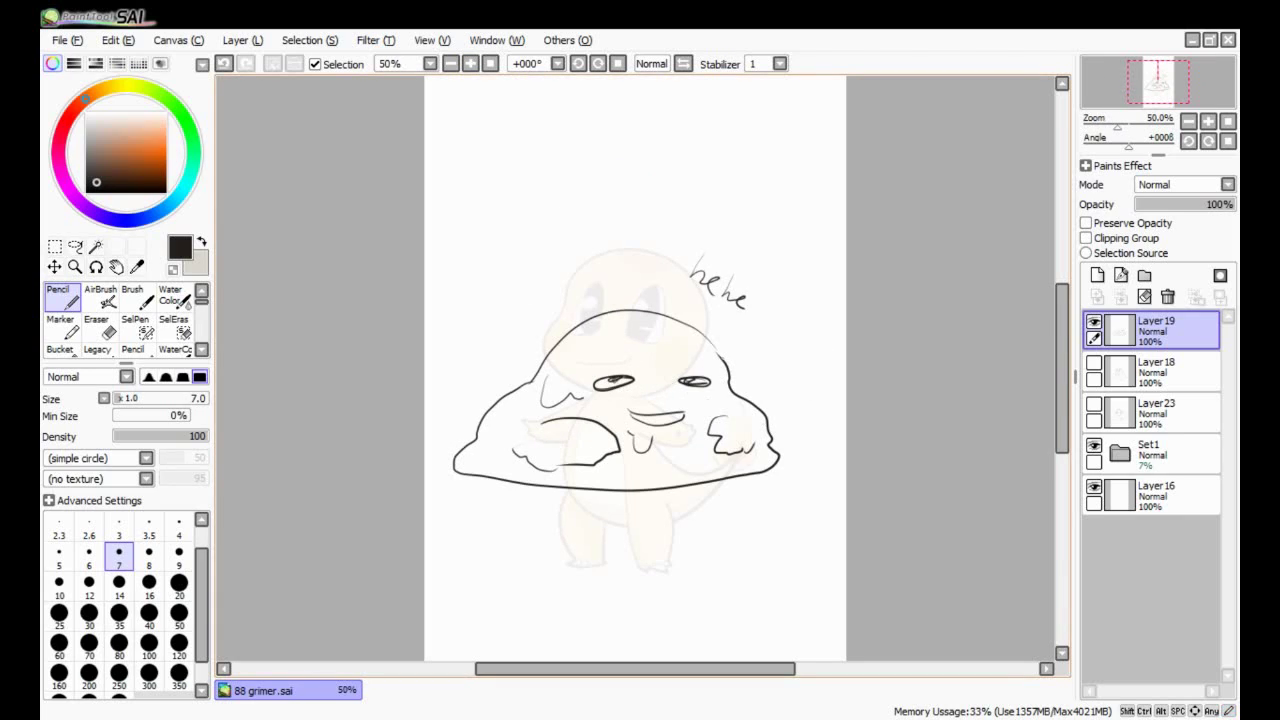
key("ctrl+z")
key("ctrl+z")
scroll(635, 367, "down", 1)
left_click_drag(623, 243, 672, 256)
key("ctrl+z")
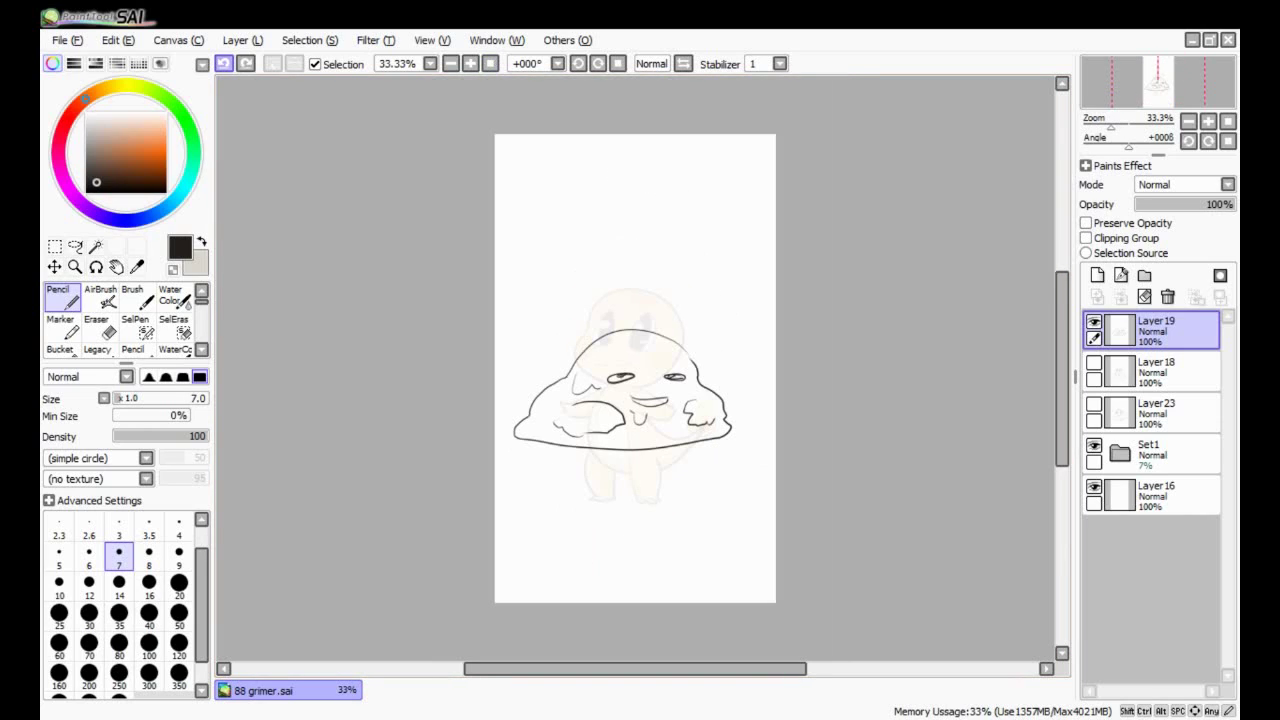
- Erase the narrow eyes and draw two large round eyes with small pupils in their place
scroll(455, 88, "up", 2)
left_click_drag(598, 388, 628, 390)
left_click_drag(704, 388, 726, 388)
key("e")
left_click_drag(585, 388, 745, 388)
key("n")
left_click_drag(606, 362, 604, 364)
left_click_drag(716, 360, 714, 362)
mouse_move(604, 384)
left_mouse_down()
mouse_move(622, 390)
mouse_move(610, 380)
left_mouse_up()
left_click_drag(704, 378, 706, 382)
scroll(706, 382, "down", 2)
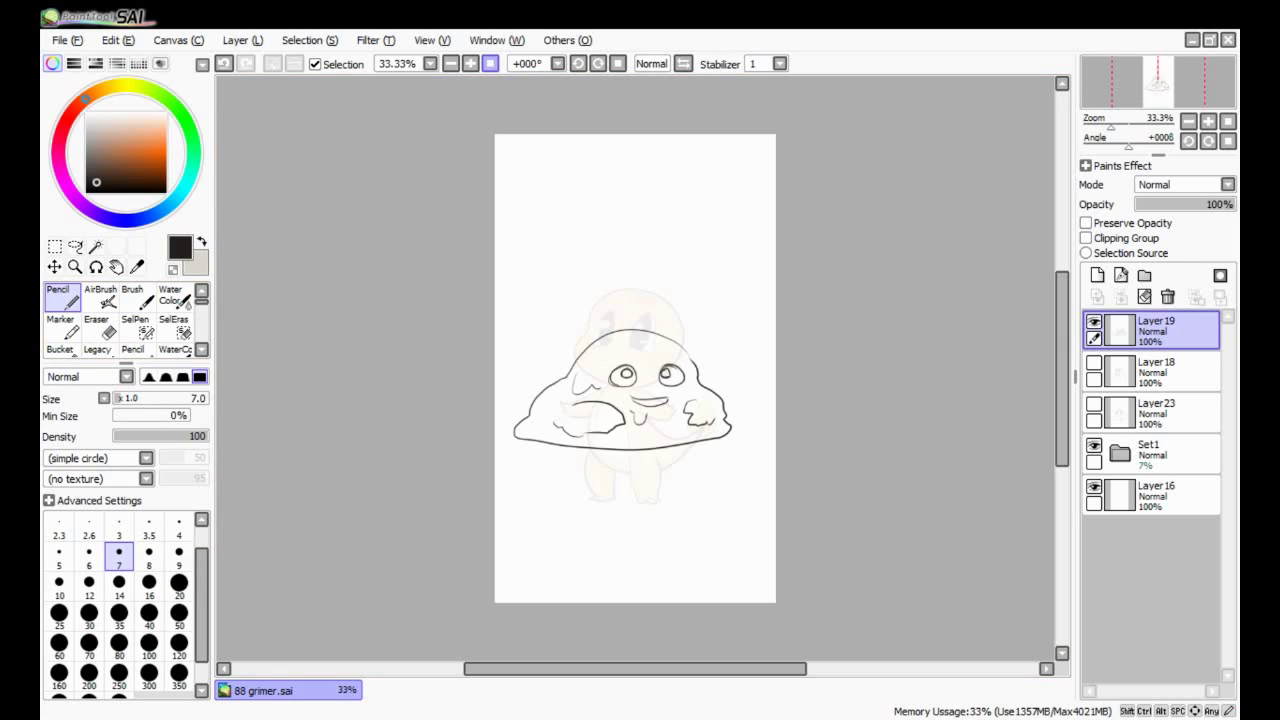
- Refine the fingers and contours of the mound's two hands
left_click(470, 63)
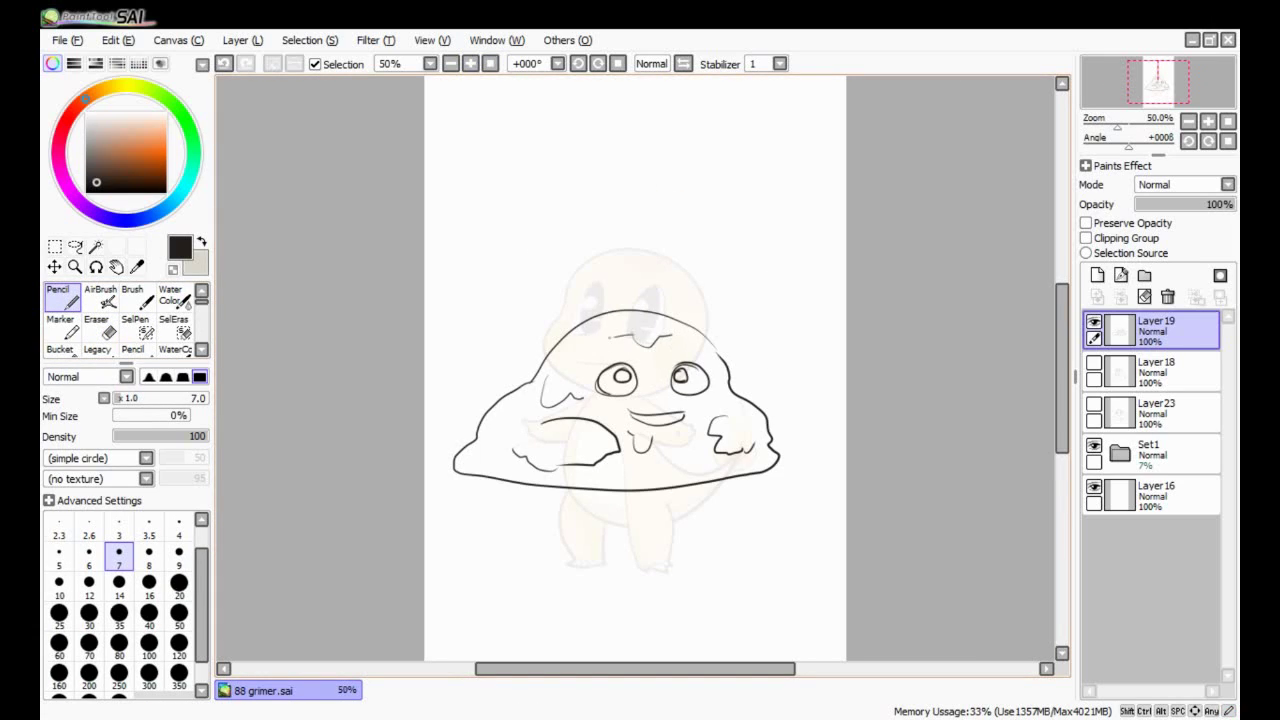
left_click(470, 63)
left_click_drag(767, 445, 790, 447)
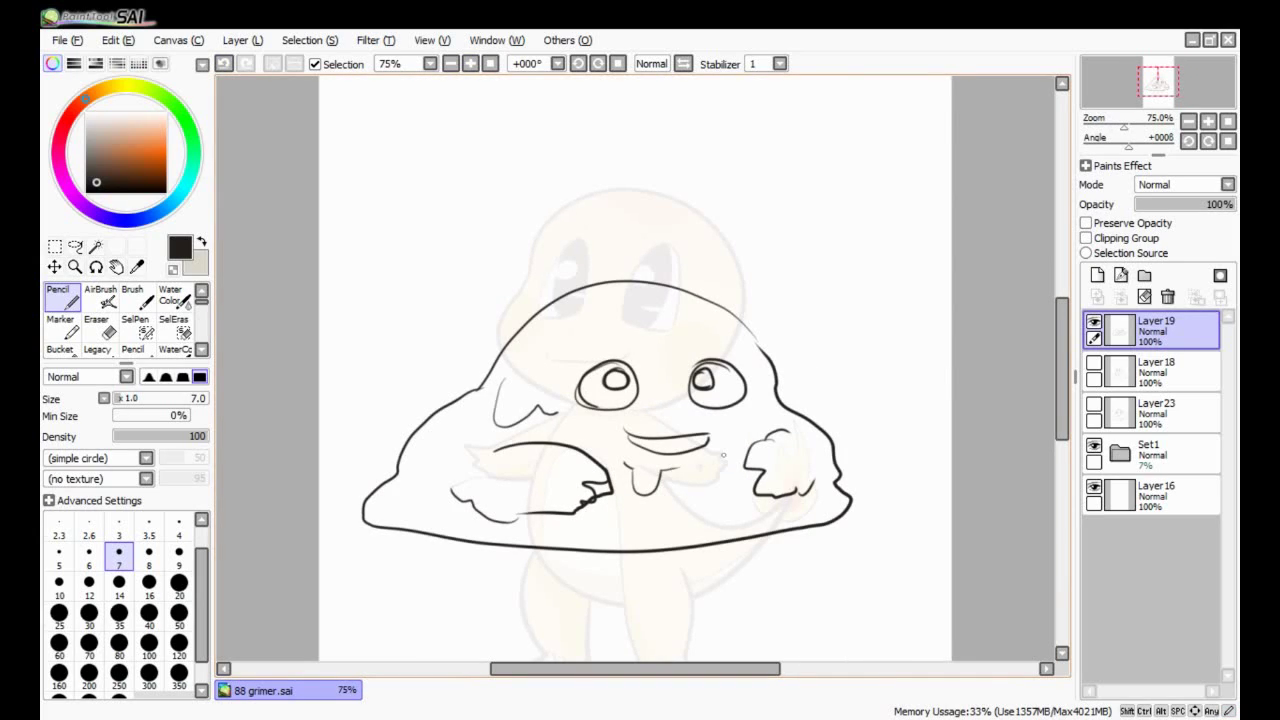
- Select the drip below the mouth with the Lasso, delete it, and return to the Pencil
key("l")
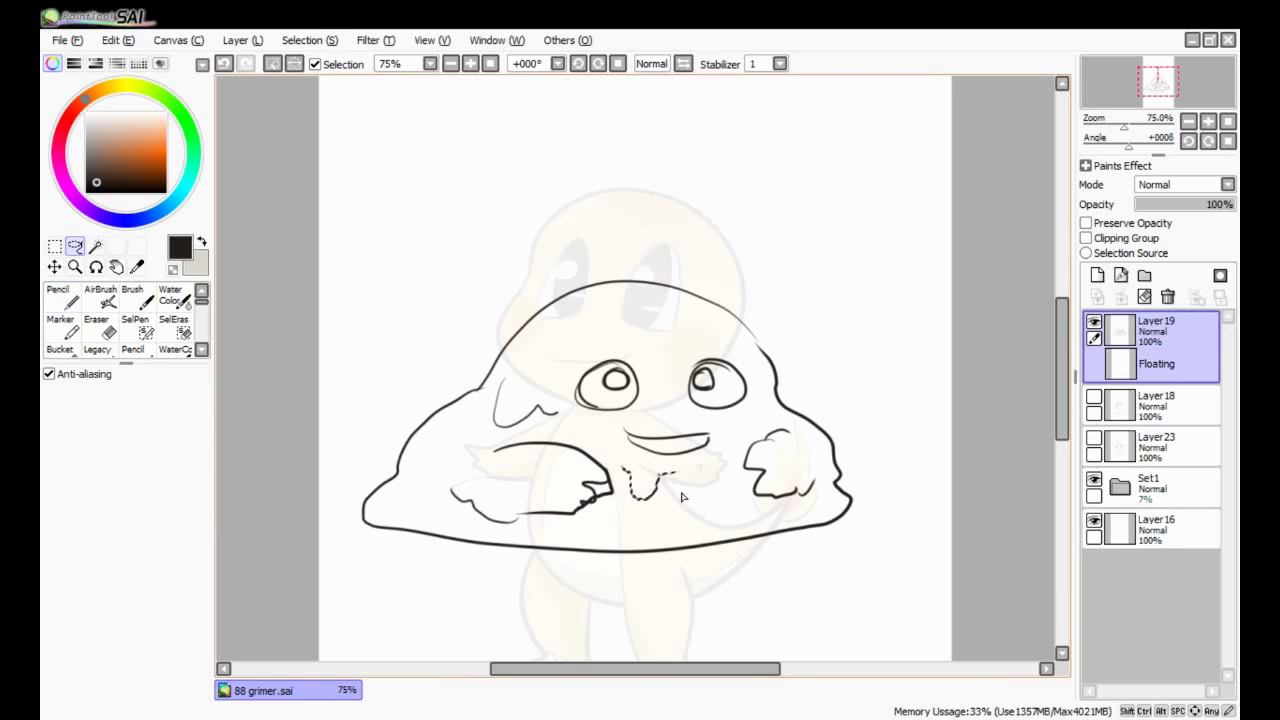
key("Delete")
key("n")
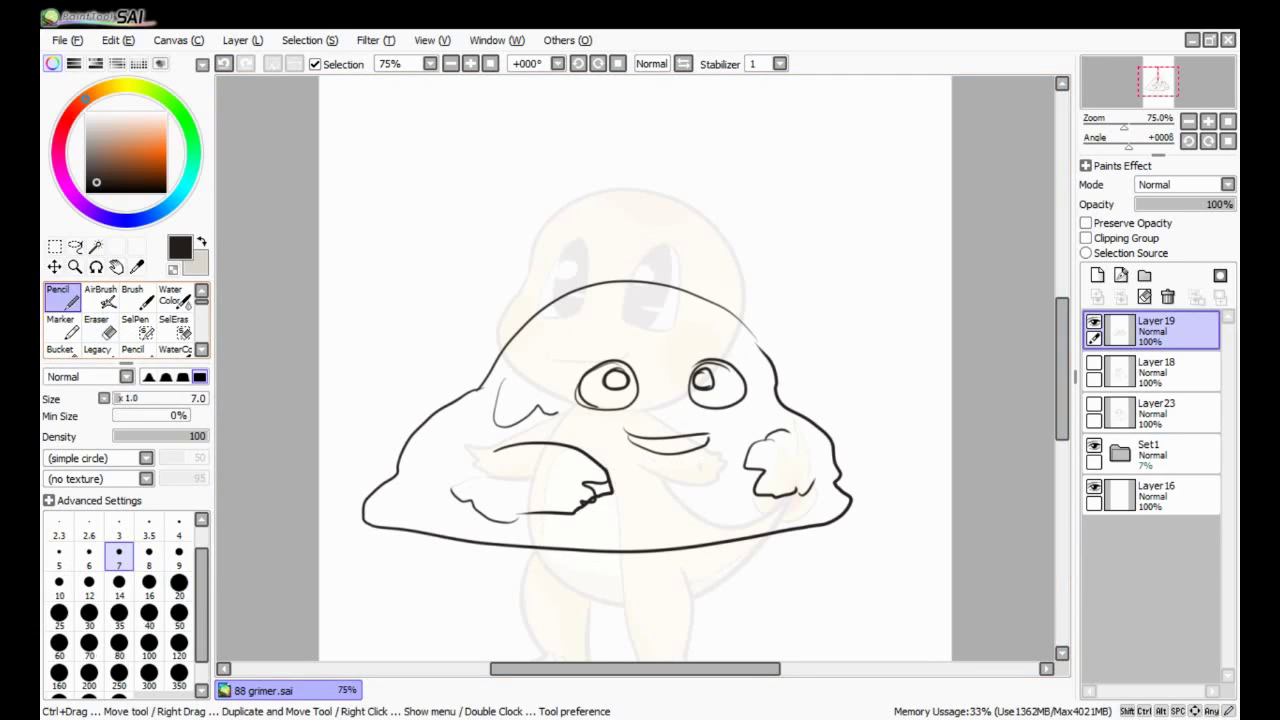
- Try adding a pointed fang beneath the mouth's left end with the Pencil
left_click(470, 63)
key("ctrl+z")
mouse_move(628, 458)
left_mouse_down()
mouse_move(630, 500)
mouse_move(650, 476)
left_mouse_up()
key("e")
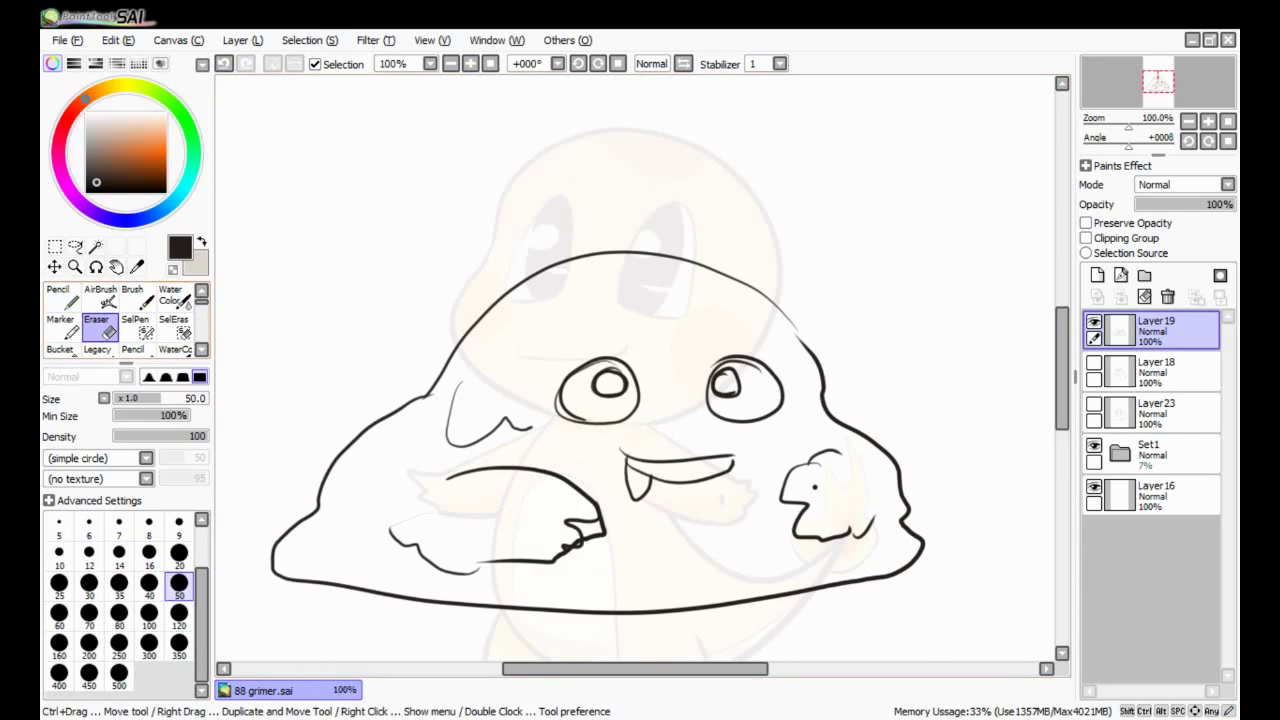
- Remove the wide smile and its fang, leaving the area between the hands blank
key("x")
key("n")
scroll(650, 445, "down", 4)
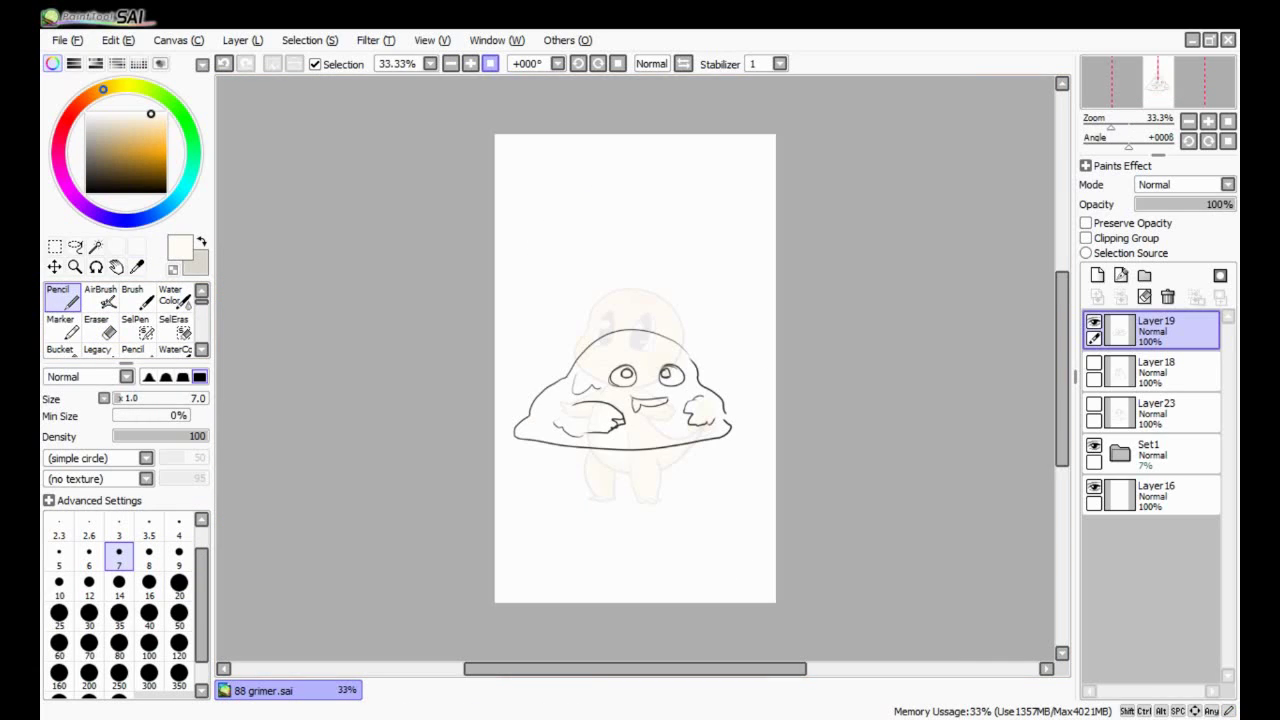
scroll(650, 445, "up", 3)
left_click(119, 556)
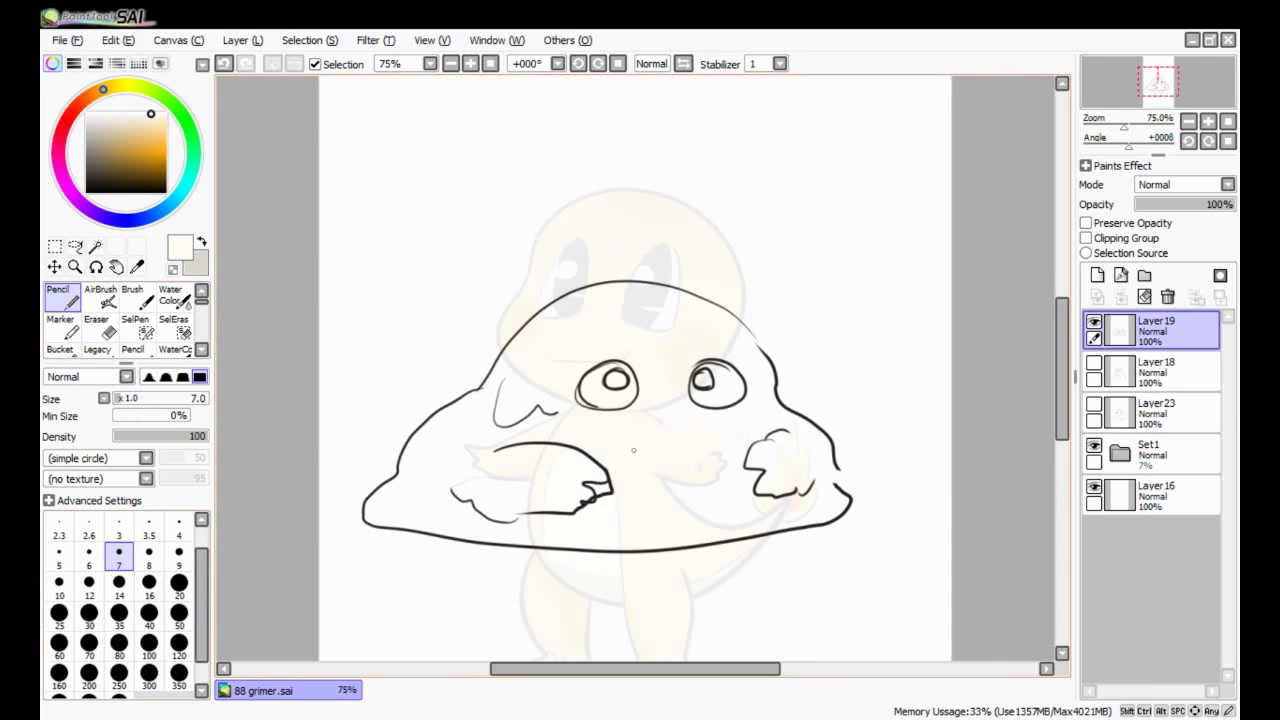
- Draw a small open smiling mouth with a drip at its lower edge, using the dark Pencil
left_click(490, 63)
key("x")
scroll(635, 380, "up", 1)
mouse_move(632, 410)
left_mouse_down()
mouse_move(670, 414)
mouse_move(660, 432)
left_mouse_up()
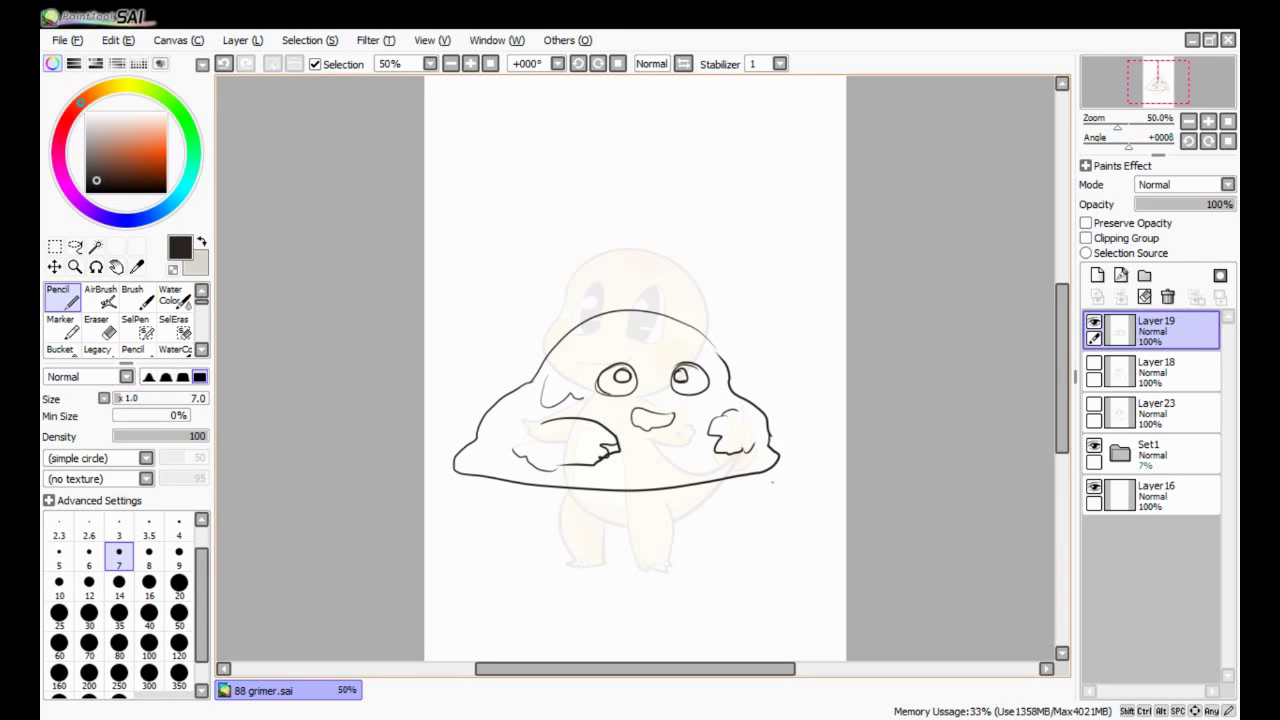
- Compare the sketches on Layer19, Layer18 and Layer23 by switching their visibility, and leave only Layer19 shown
left_click(1094, 321)
left_click(1094, 362)
left_click(1160, 372, "ctrl")
left_click(1094, 362)
left_click(1094, 321)
left_click(1160, 331)
left_click(1094, 321)
left_click(1160, 372, "ctrl")
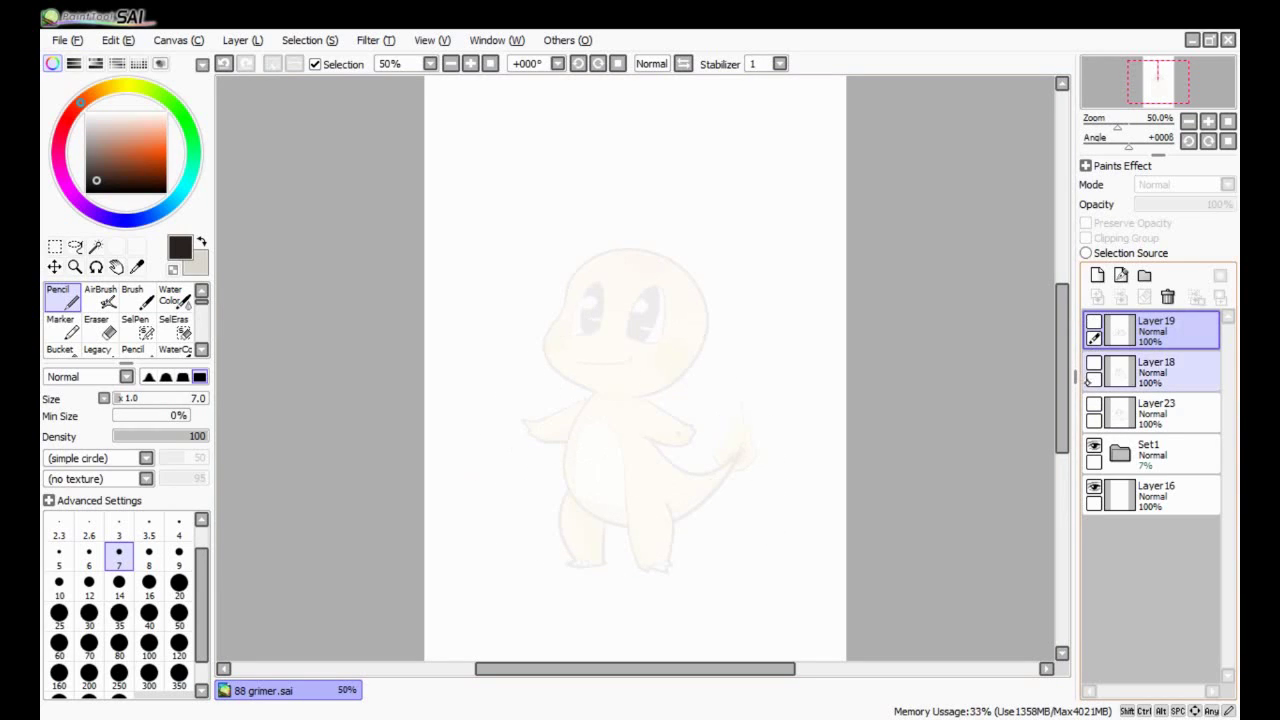
left_click(1094, 362)
left_click(1160, 413, "ctrl")
left_click(1094, 403)
left_click(1094, 362)
left_click(1160, 331)
left_click(1094, 321)
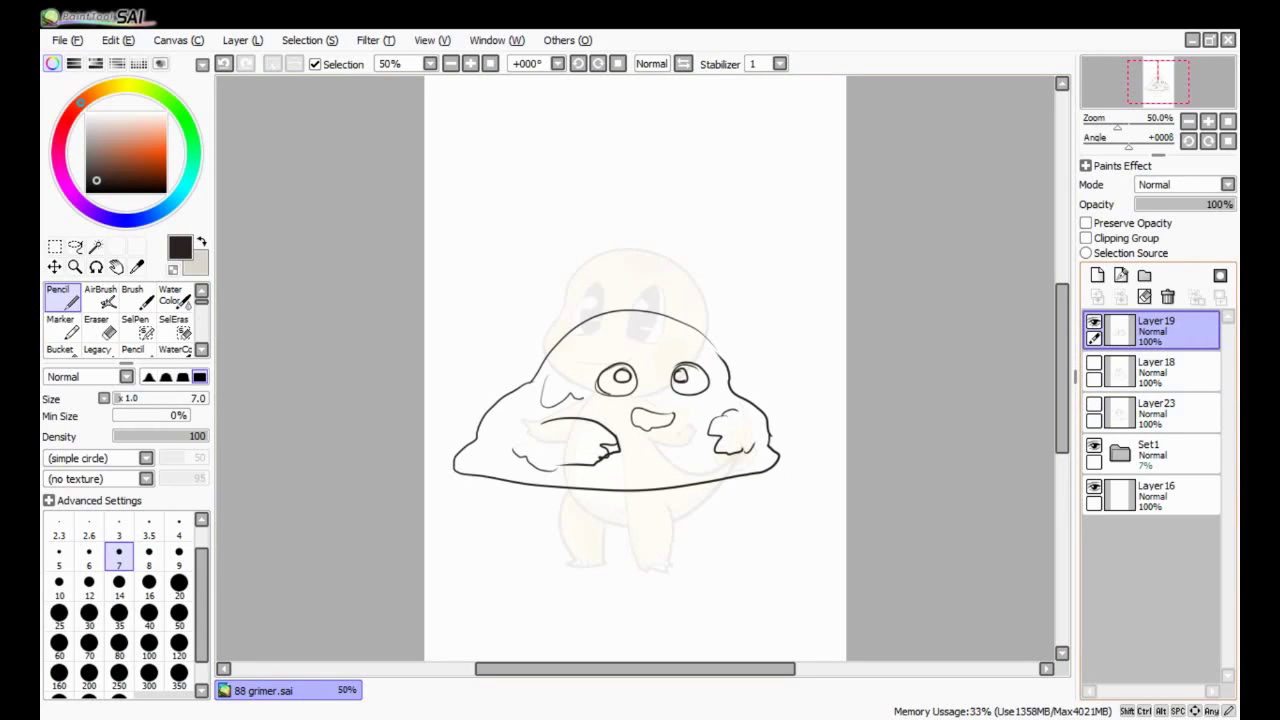
- Hide the Set1 reference and group Layer18 and Layer23 in a new folder named "old sketch"
left_click(1160, 454)
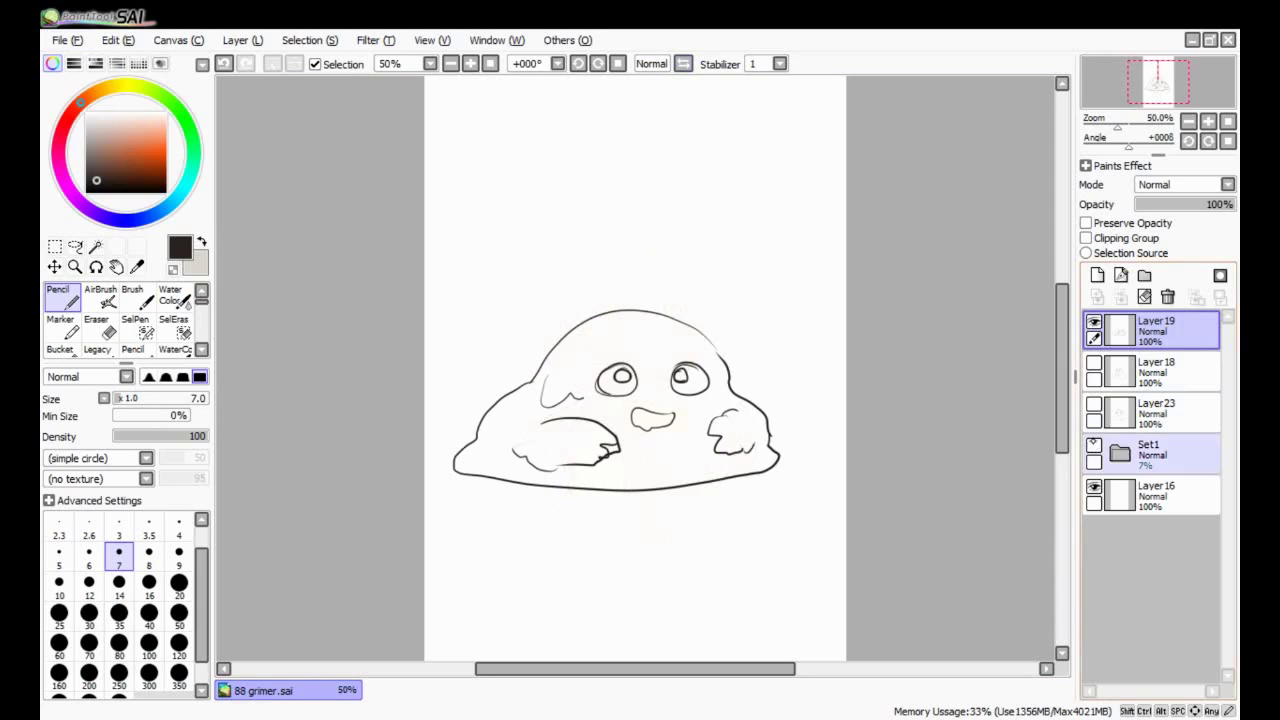
left_click(1094, 444)
left_click(1144, 275)
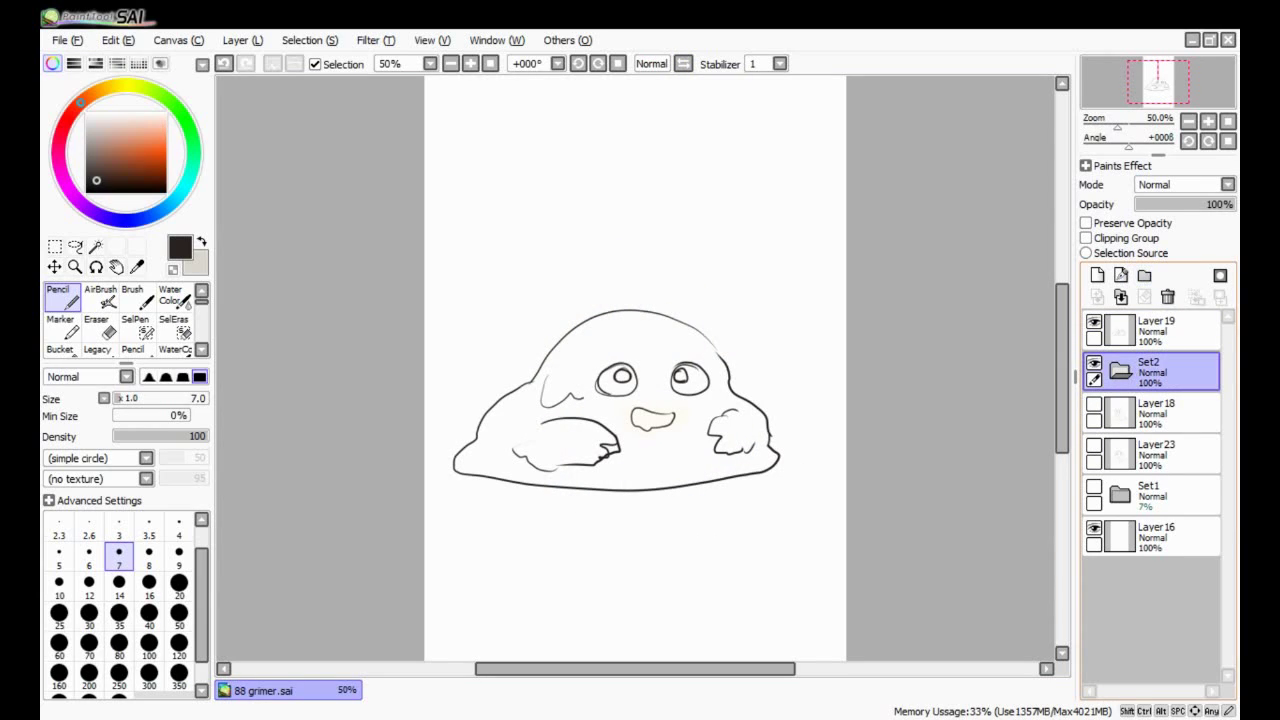
key("Return")
- Put Layer19 in a new folder named "grimey" at 11% opacity and add four empty layers above it
left_click(1155, 330)
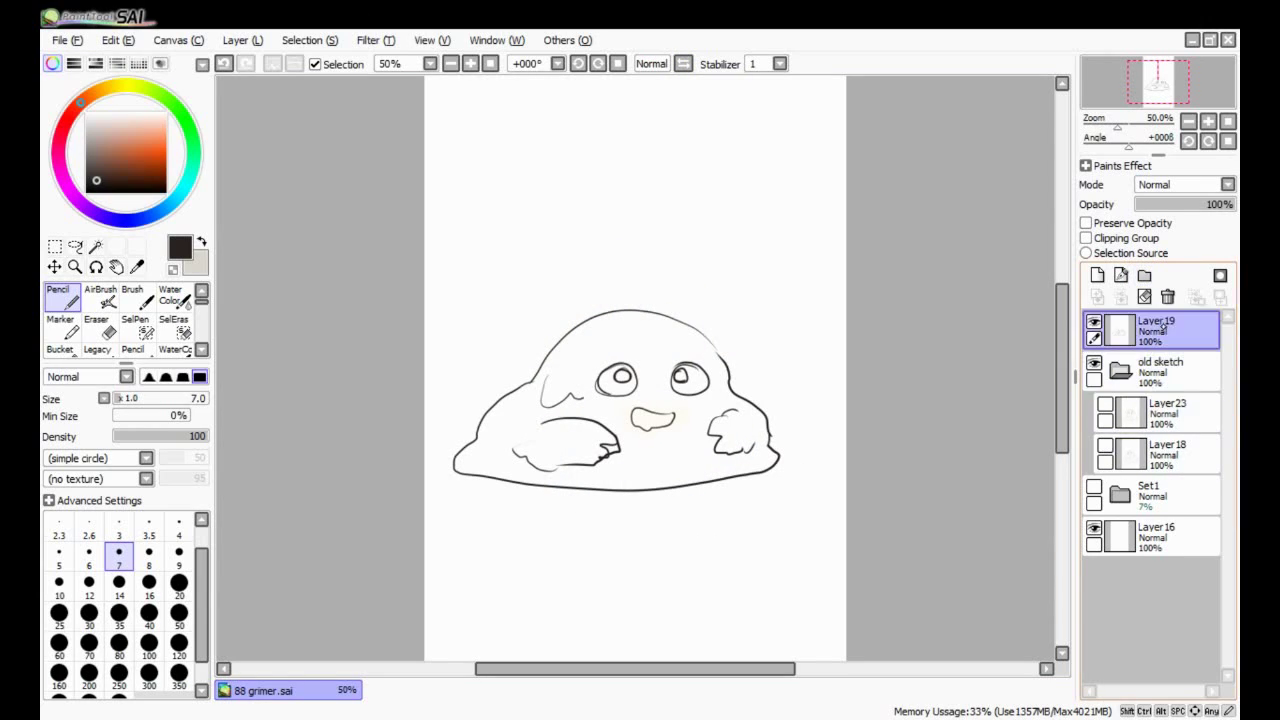
left_click(1144, 275)
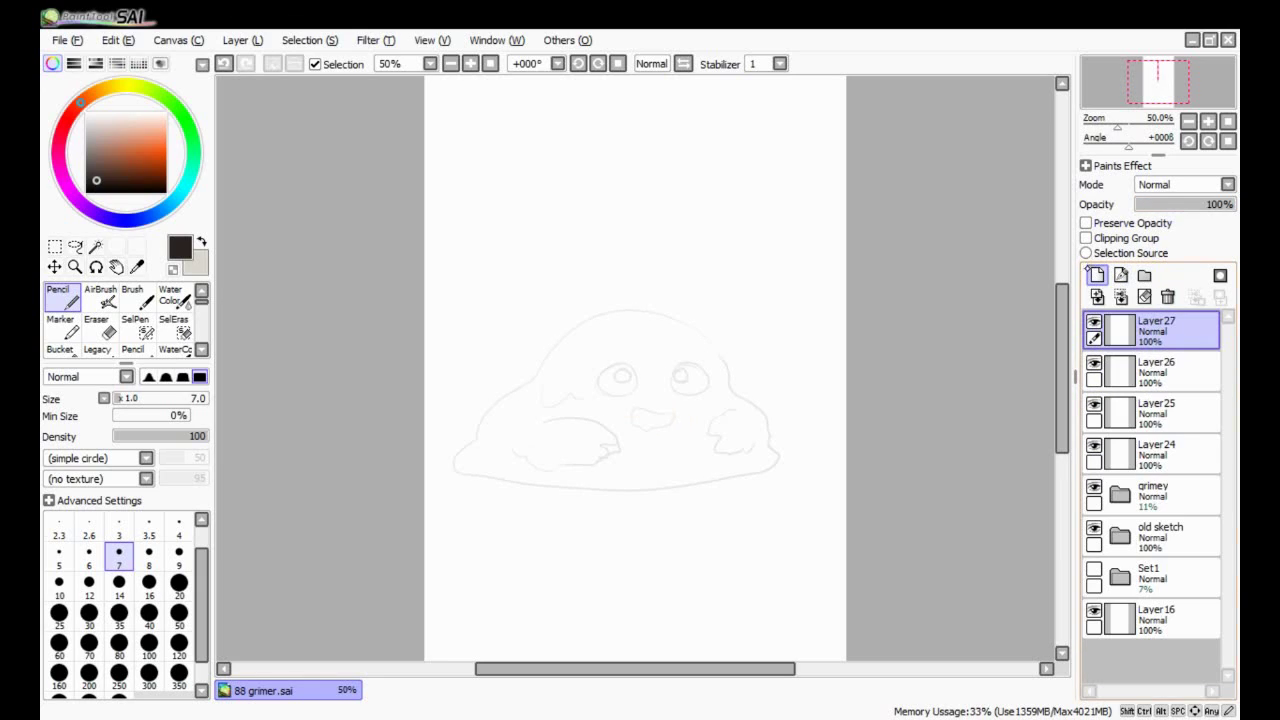
- Flip the faint grimey sketch horizontally and show the Set1 reference for comparison
scroll(640, 370, "right", 2)
left_click(1155, 495)
key("ctrl+t")
left_click_drag(650, 400, 575, 400)
key("Return")
left_click(54, 266)
left_click(1094, 569)
left_click(1120, 494)
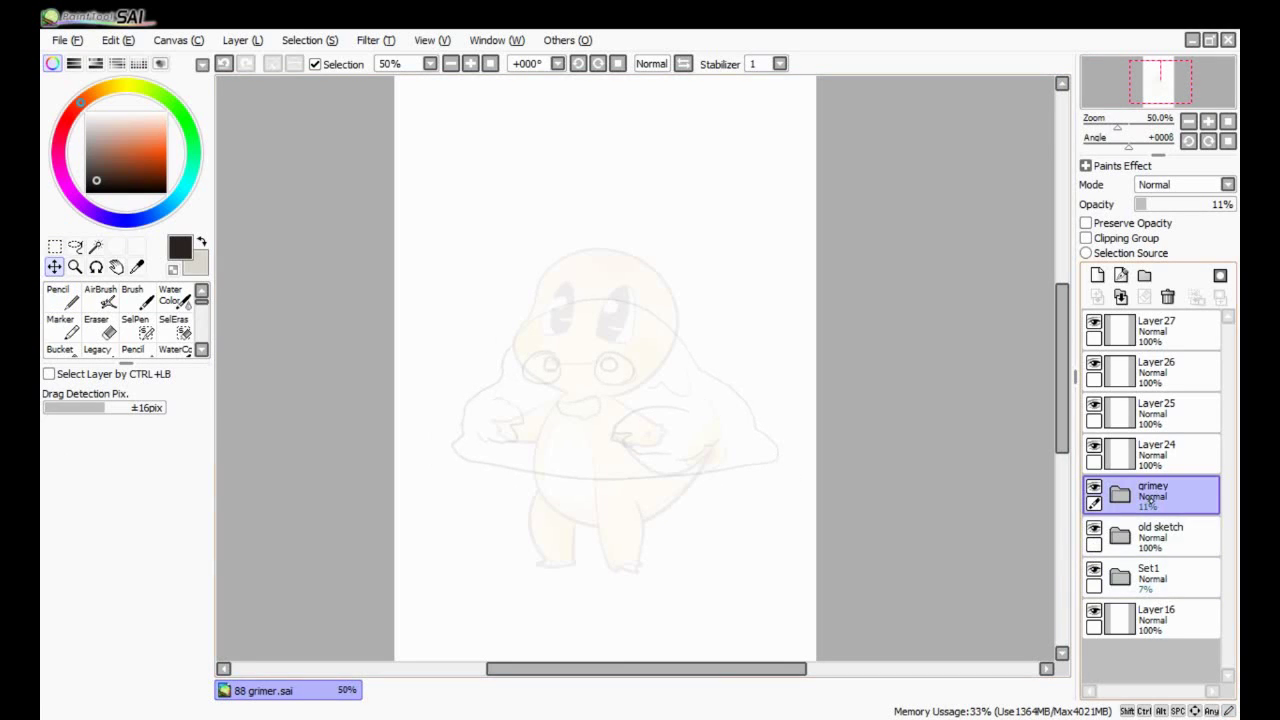
- Enlarge the mound sketch slightly and move it lower, hide Set1, and select Layer24 with the Pencil
left_click(1165, 537)
key("ctrl+t")
left_click_drag(777, 383, 789, 355)
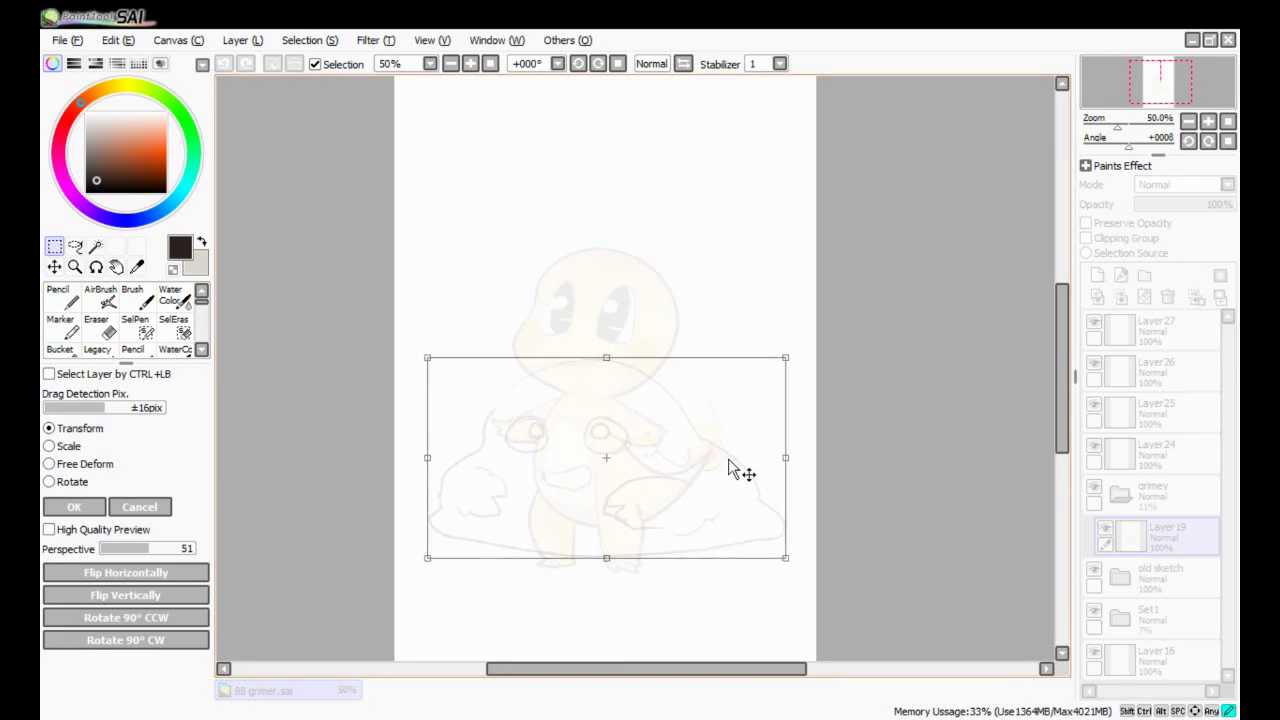
key("Return")
left_click(1120, 494)
left_click(1094, 569)
left_click(1155, 454)
key("n")
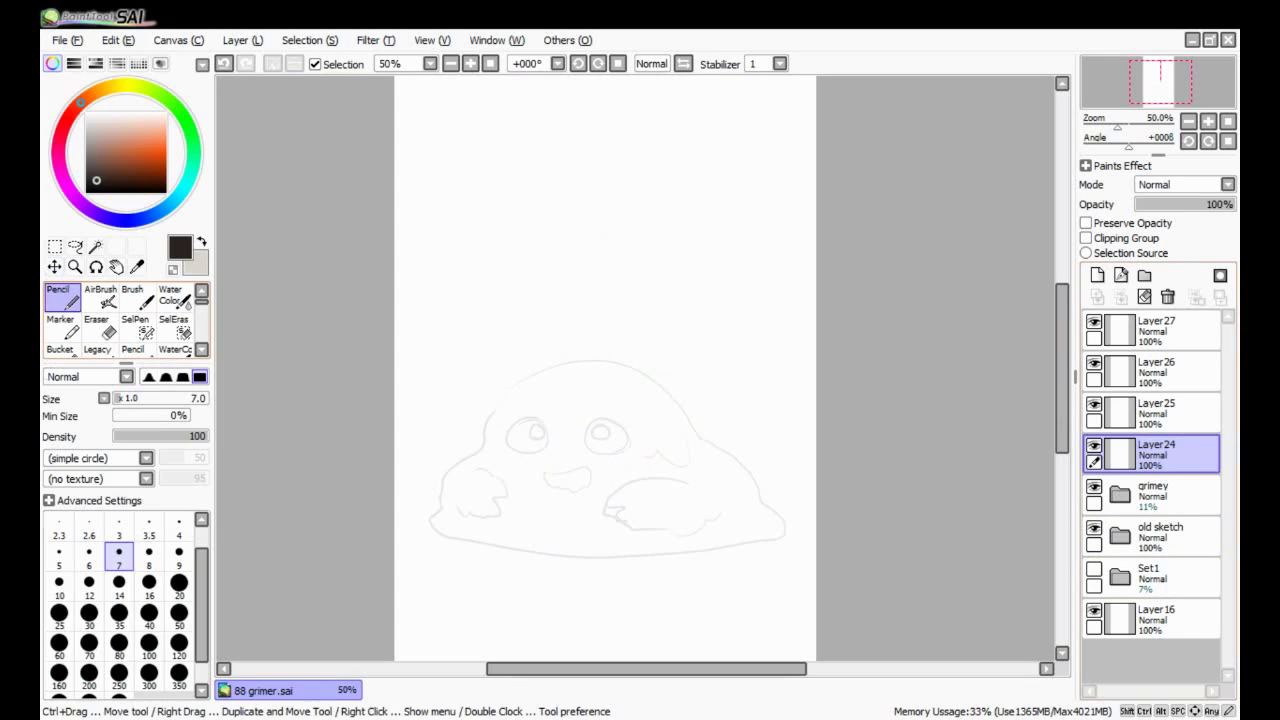
- Transform the grimey folder's sketch into a taller, proportionally narrower mound
left_click(1160, 494)
scroll(636, 330, "down", 1)
key("ctrl+t")
key("Escape")
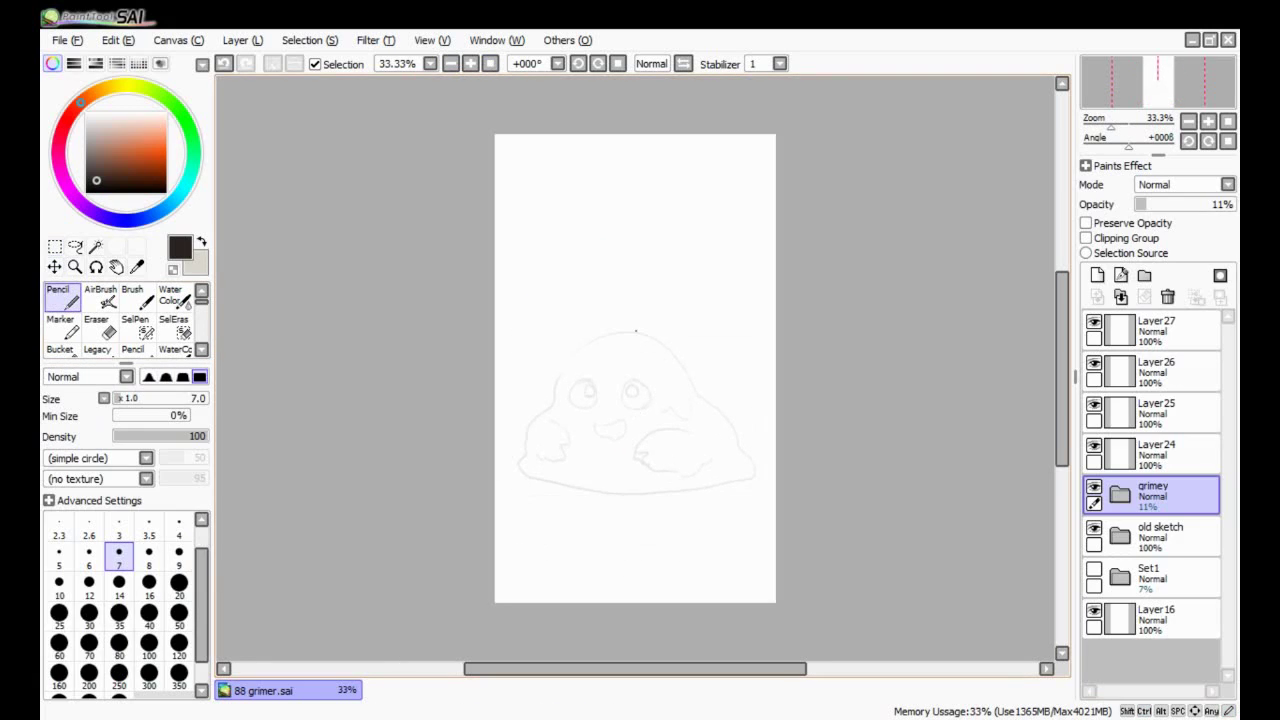
left_click(1160, 535, "ctrl")
key("ctrl+t")
key("Escape")
left_click(1094, 569)
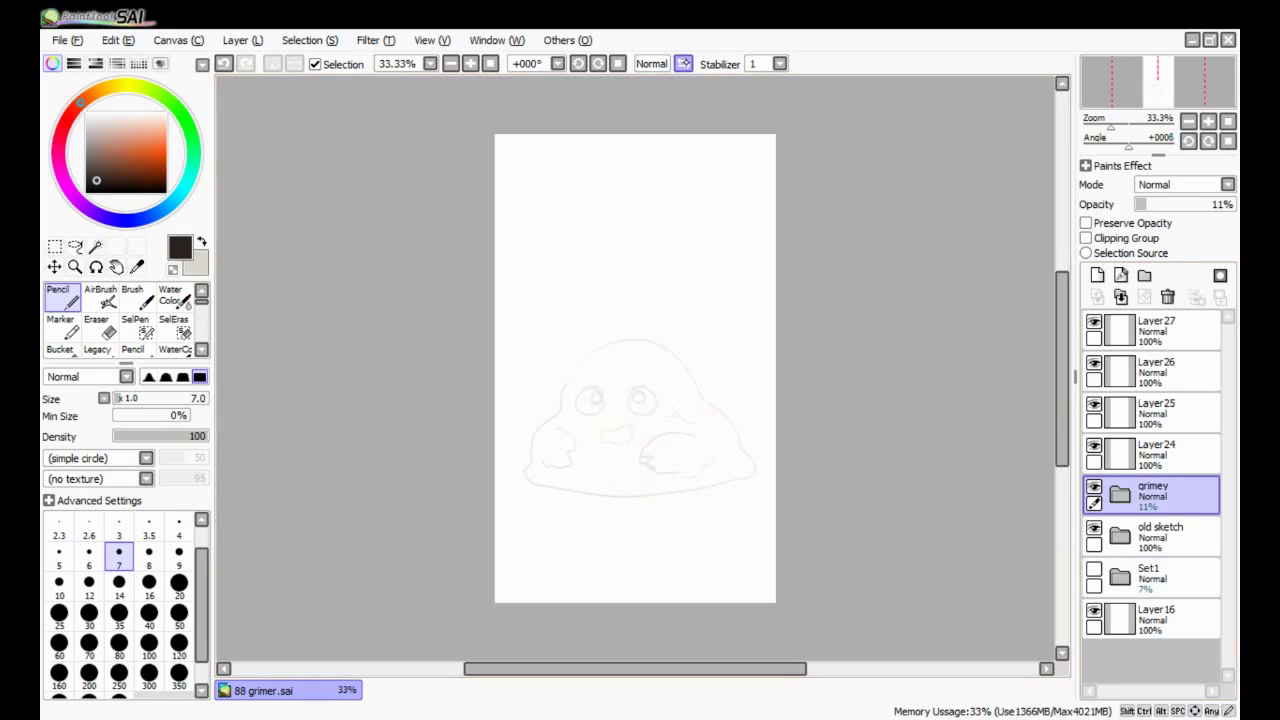
- Ink the mound's domed head and both rounded shoulders over the faint sketch with the Pencil at size 8
left_click(1160, 453)
scroll(636, 370, "up", 2)
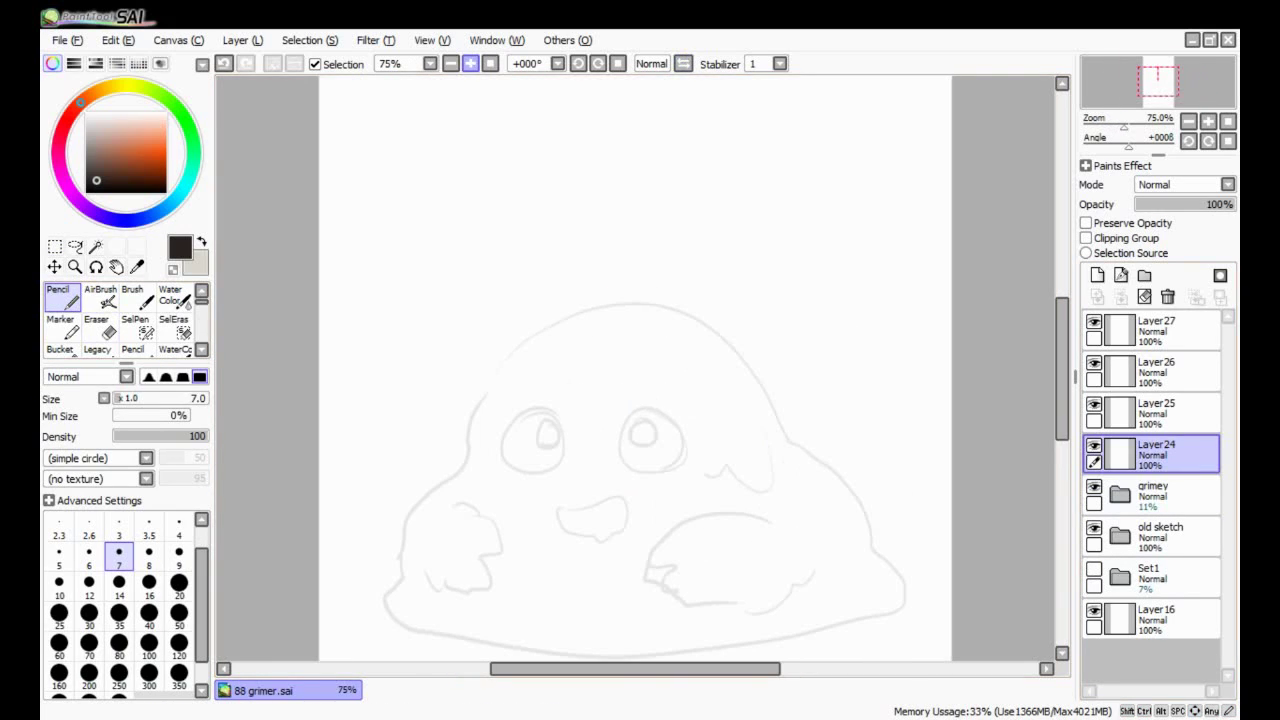
key("]")
scroll(1039, 341, "down", 3)
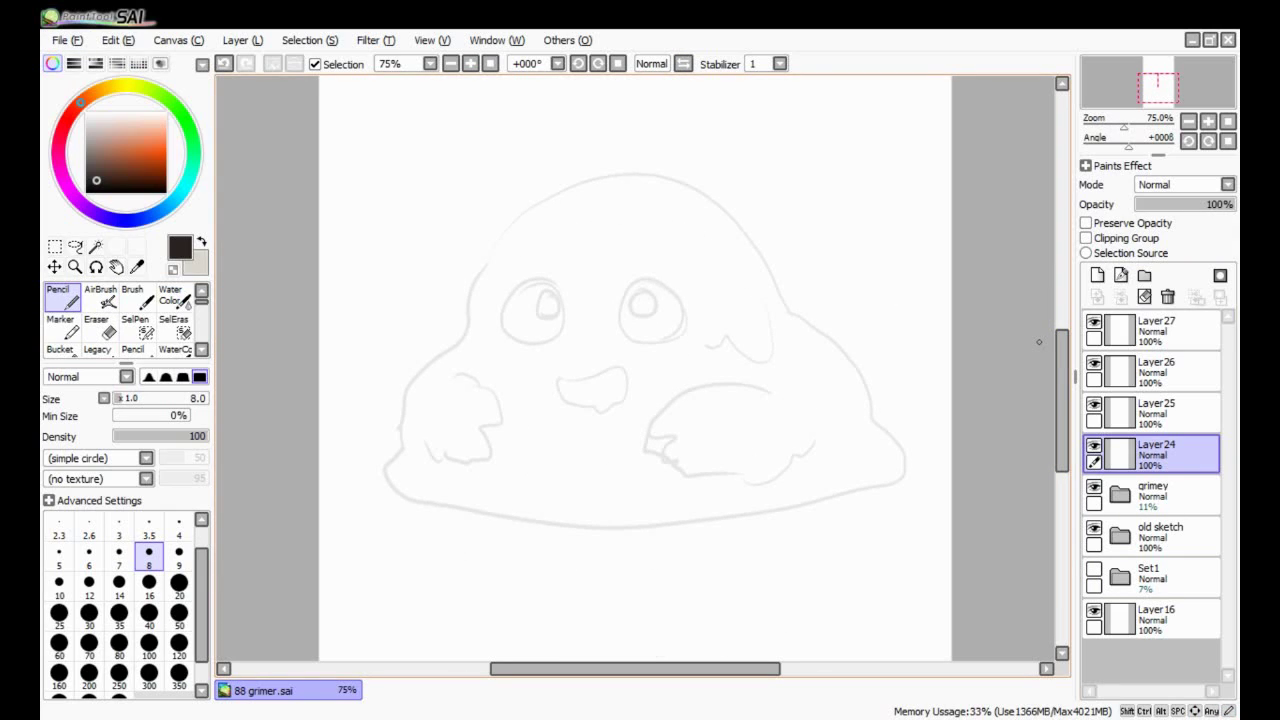
mouse_move(460, 337)
left_mouse_down()
mouse_move(871, 386)
mouse_move(905, 462)
mouse_move(888, 400)
mouse_move(771, 305)
mouse_move(908, 474)
left_mouse_up()
key("ctrl+z")
key("ctrl+z")
key("Up")
key("ctrl+z")
left_click_drag(768, 288, 888, 442)
left_click_drag(466, 306, 420, 442)
- Ink the mound's spreading base in overlapping strokes, alternating between Layer24 and Layer25
key("Up")
key("Down")
key("Down")
left_click_drag(882, 430, 738, 505)
key("Up")
mouse_move(434, 431)
left_mouse_down()
mouse_move(578, 512)
mouse_move(776, 482)
left_mouse_up()
key("ctrl+z")
mouse_move(472, 515)
left_mouse_down()
mouse_move(800, 486)
mouse_move(446, 516)
mouse_move(818, 504)
left_mouse_up()
key("ctrl+z")
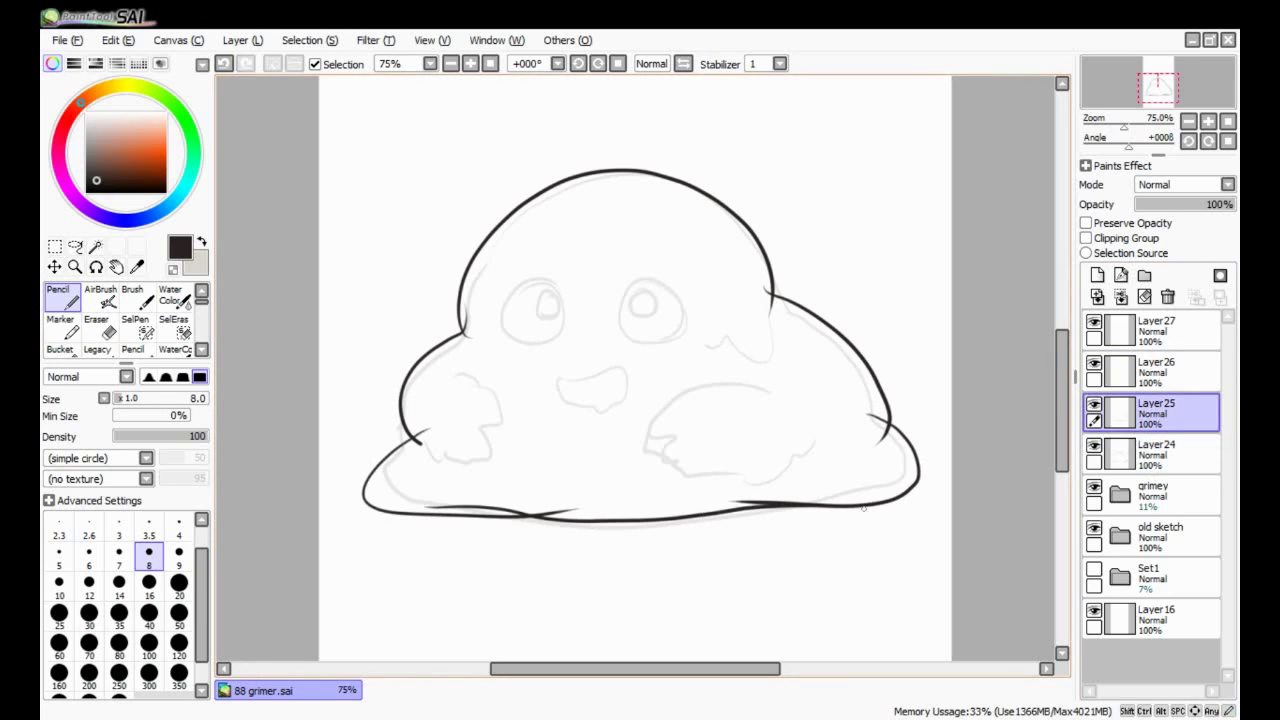
- Erase the overlapping line ends where the body outline's strokes meet, using the Eraser at size 20
key("e")
key("Down")
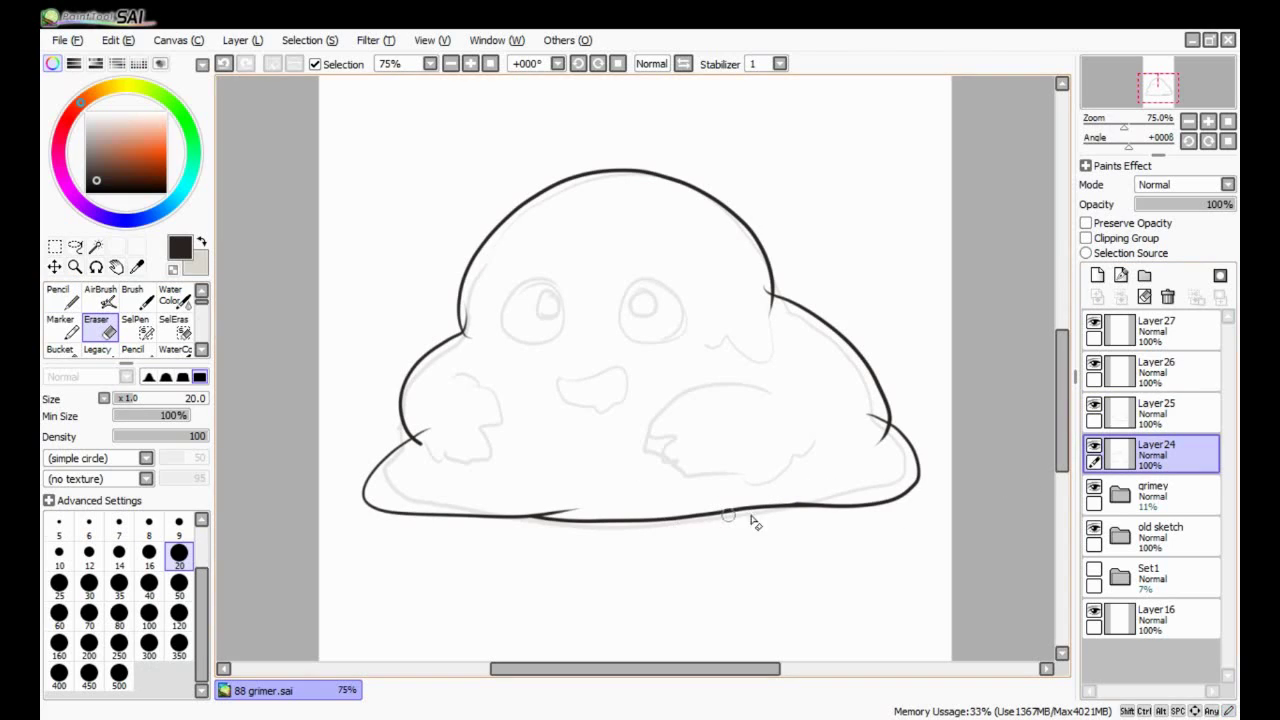
key("Up")
key("Down")
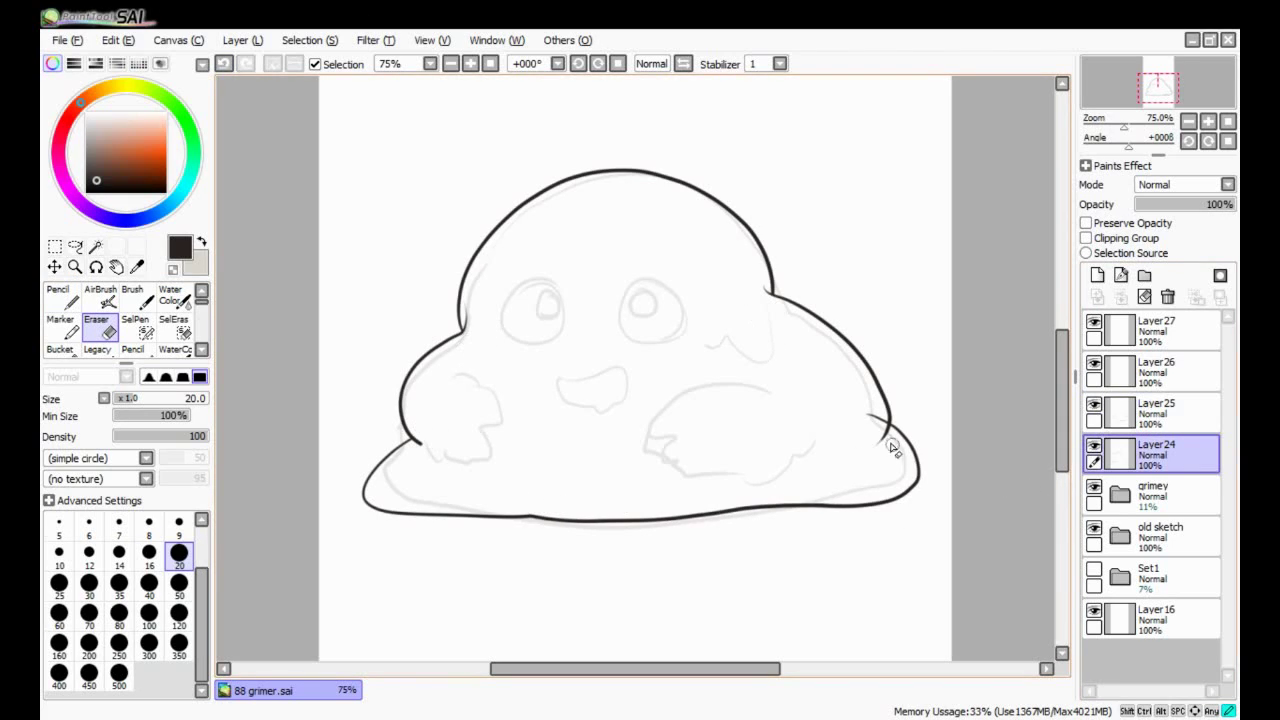
key("Up")
key("ctrl+z")
key("ctrl+y")
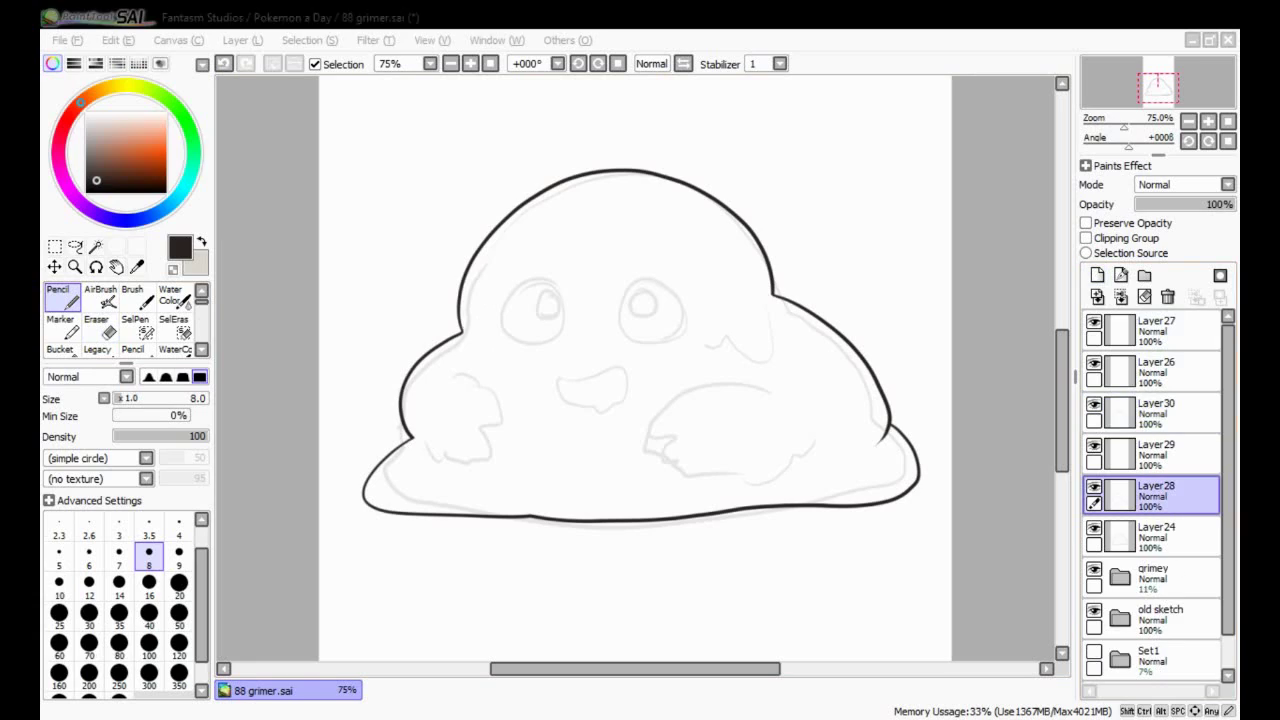
- Ink both hands with their lumpy fingers on Layer28, undoing the thick mouth outline
mouse_move(770, 394)
left_mouse_down()
mouse_move(670, 440)
mouse_move(790, 469)
left_mouse_up()
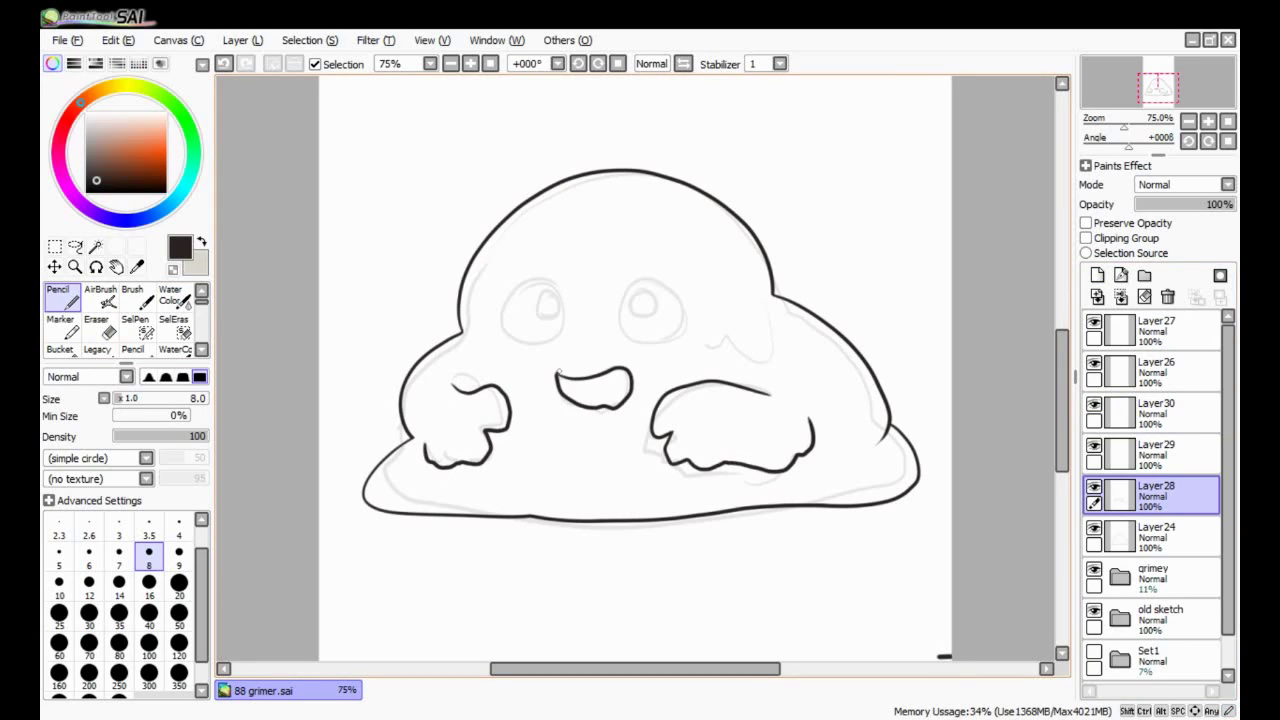
key("ctrl+z")
- Ink the small open mouth with a thinner Pencil at size 4, redoing the strokes until the shape closes cleanly
left_click(179, 524)
key("ctrl+z")
left_click_drag(559, 379, 606, 410)
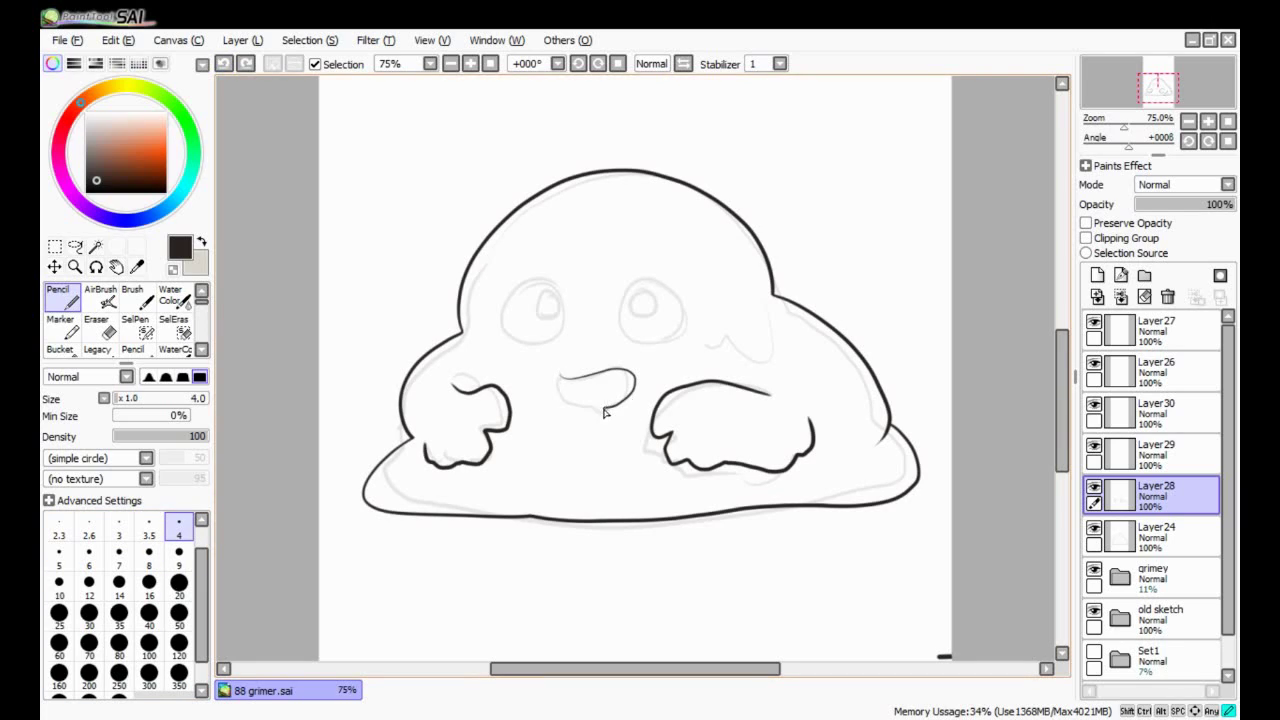
key("ctrl+plus")
left_click_drag(531, 382, 630, 390)
key("ctrl+z")
left_click_drag(530, 382, 609, 418)
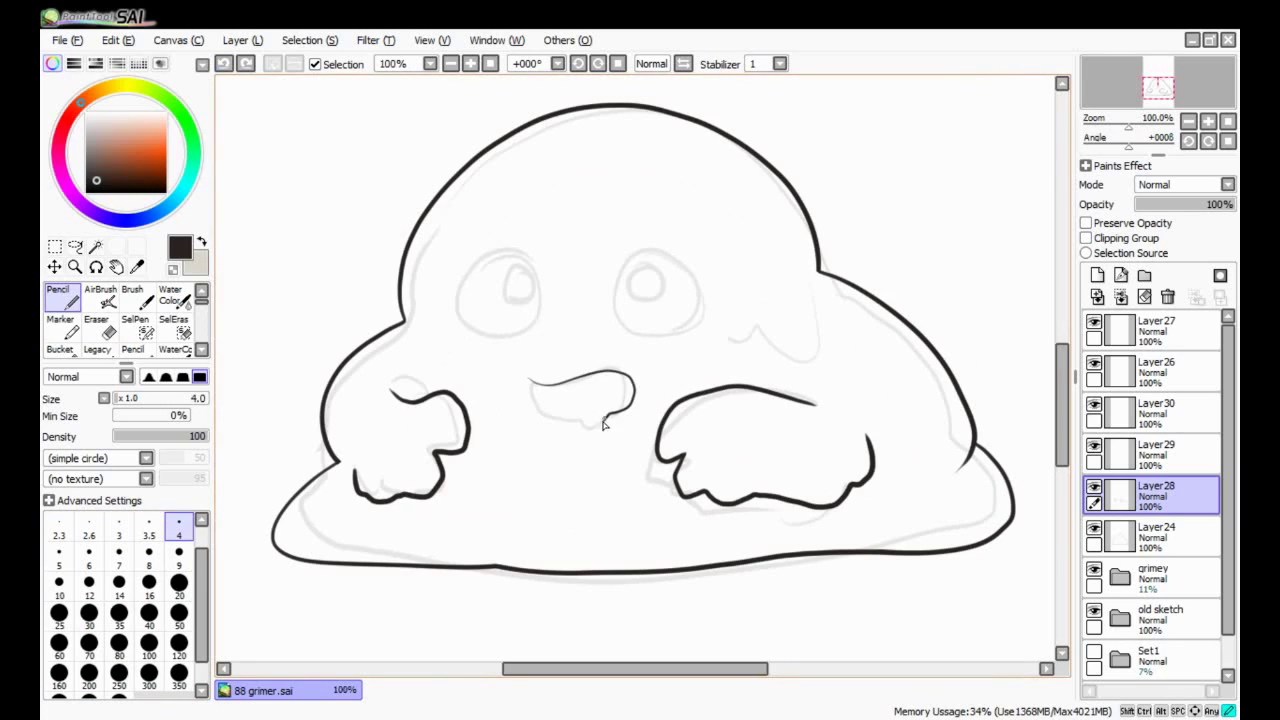
key("ctrl+z")
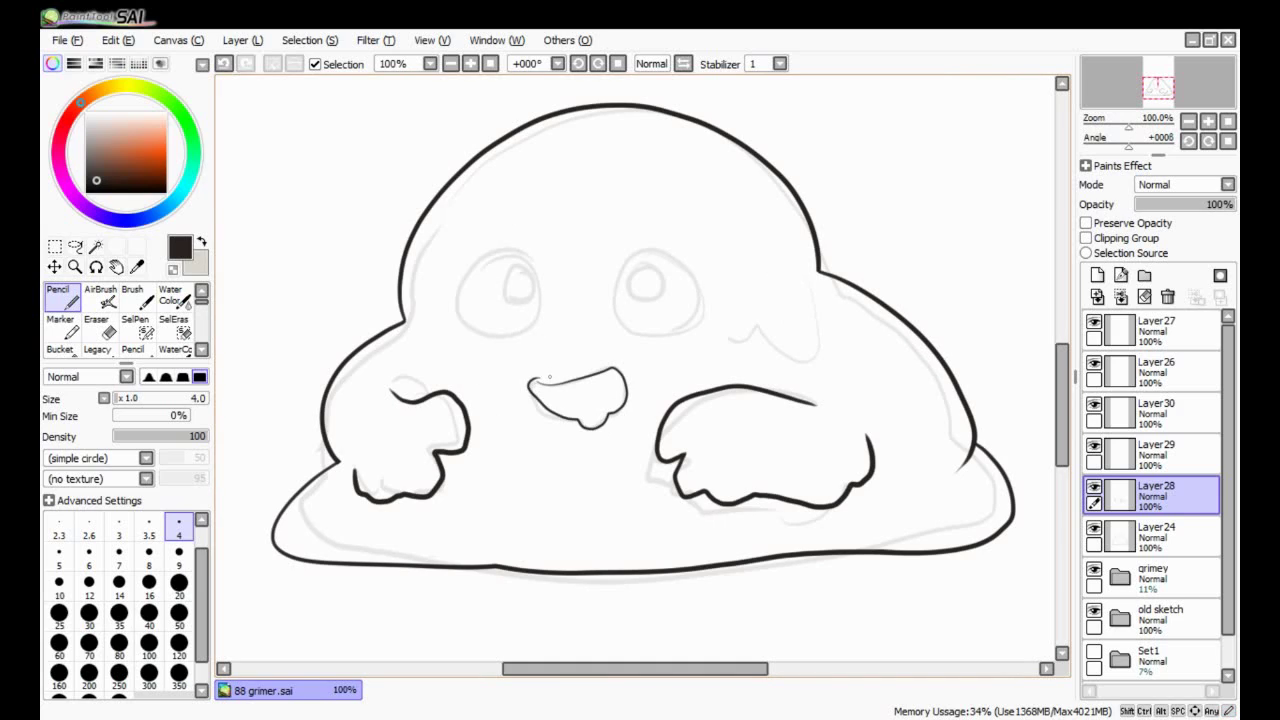
key("ctrl+z")
left_click_drag(537, 382, 593, 434)
key("e")
key("ctrl+plus")
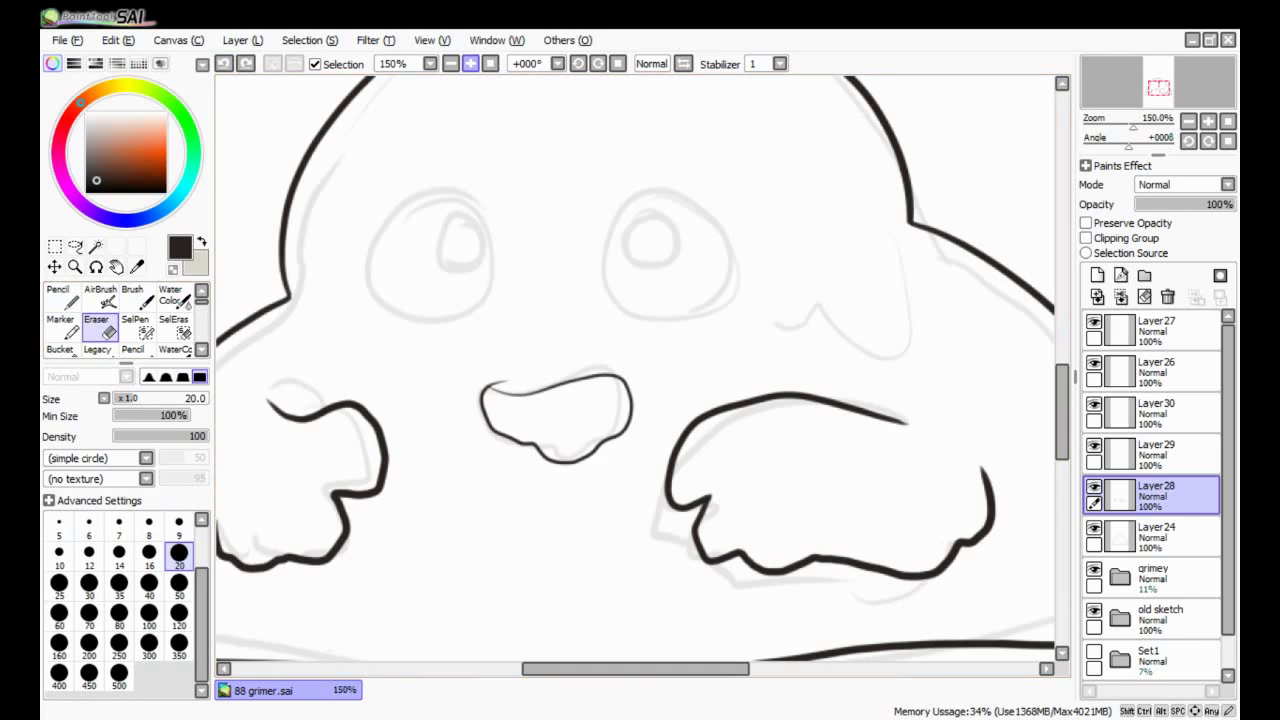
- Ink the left eye as a tilted oval with the Pencil at size 7
key("ctrl+minus")
key("ctrl+minus")
key("ctrl+minus")
key("ctrl+minus")
key("ctrl+plus")
key("ctrl+plus")
key("n")
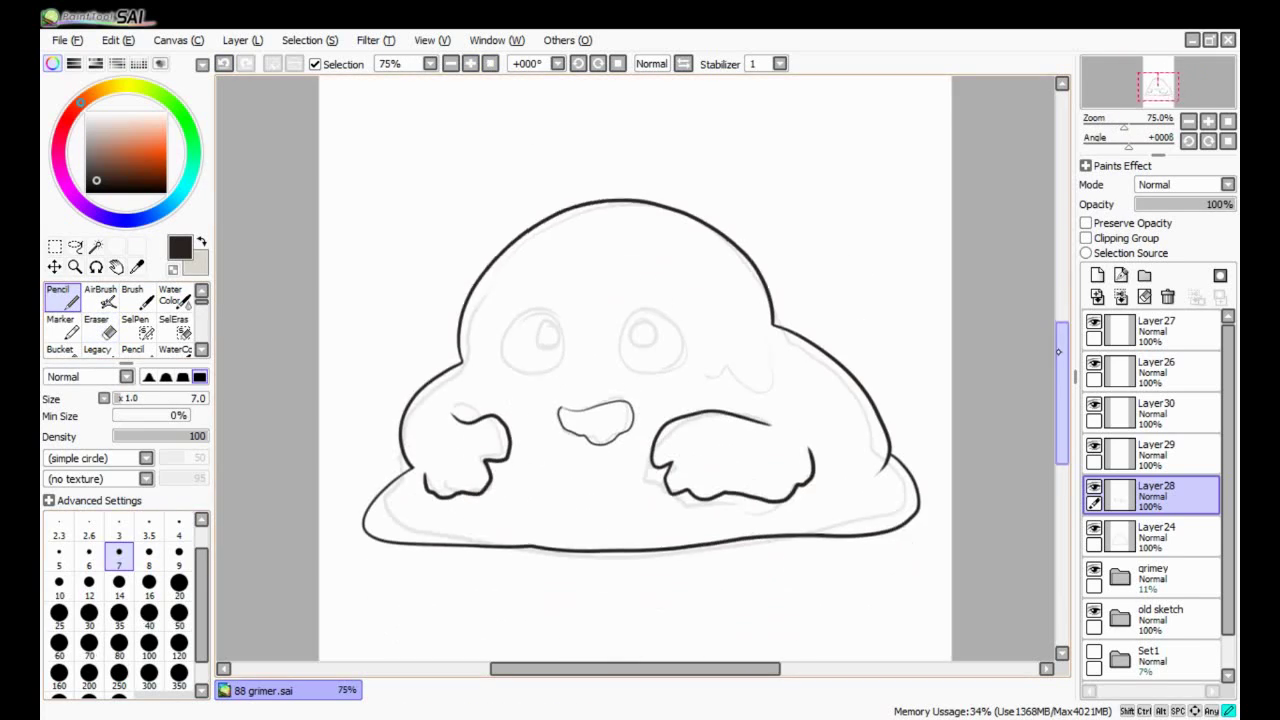
left_click_drag(548, 308, 530, 302)
key("ctrl+z")
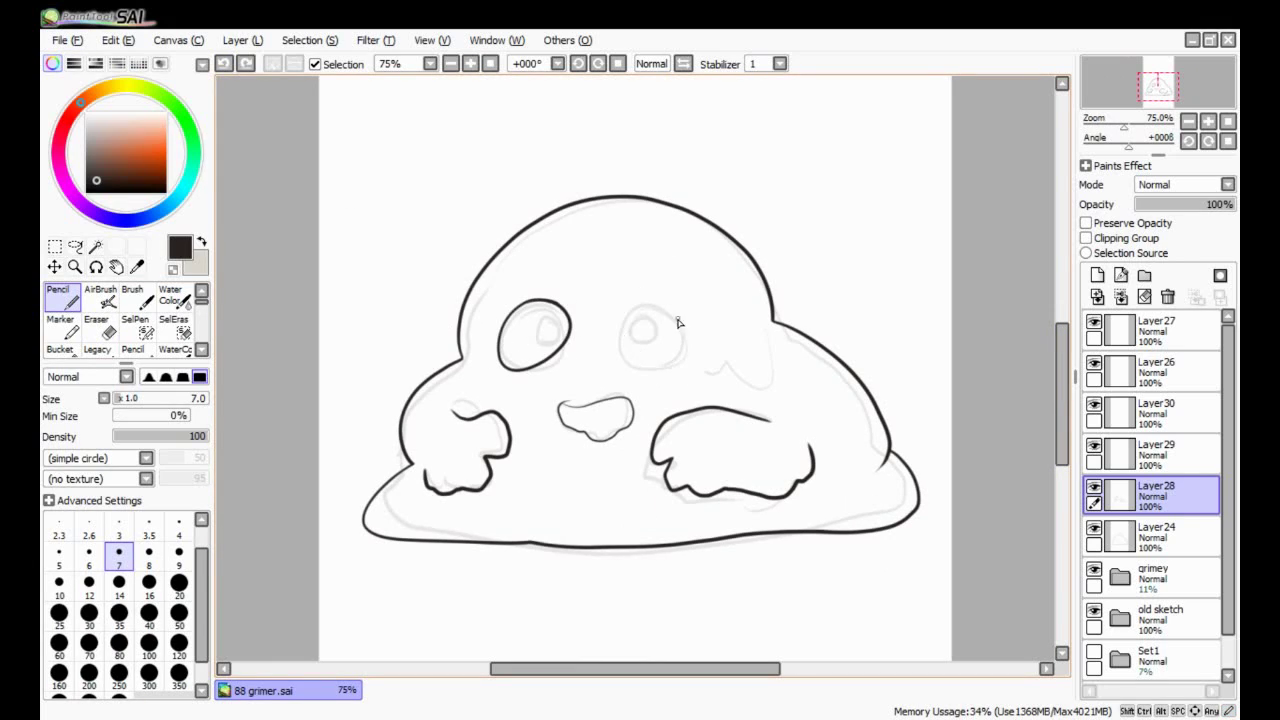
- Place a matching oval outline over the sketched right eye as a floating selection
key("m")
mouse_move(614, 296)
left_mouse_down()
mouse_move(700, 384)
mouse_move(692, 369)
left_mouse_up()
key("ctrl+t")
key("Return")
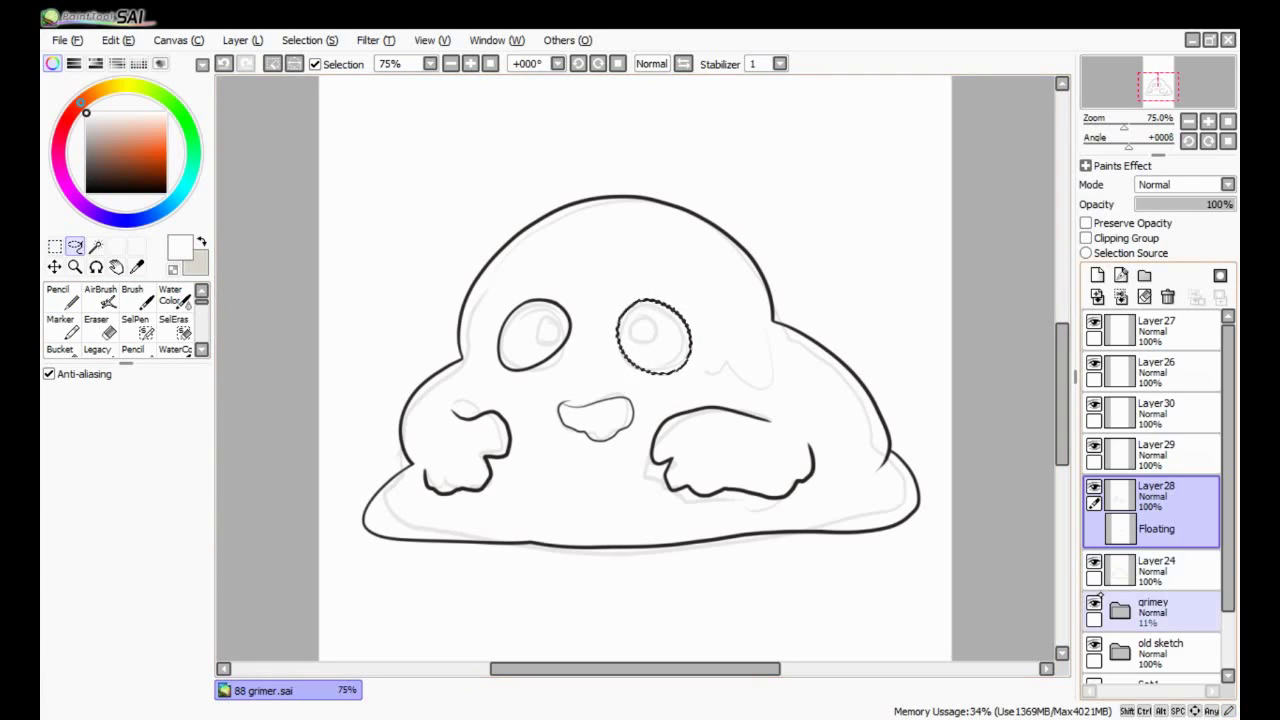
- Reshape the right eye's outline slightly wider and farther right, hide the grimey sketch, and return to the Pencil
key("ctrl+t")
left_click_drag(675, 345, 689, 346)
key("Escape")
key("ctrl+z")
key("ctrl+t")
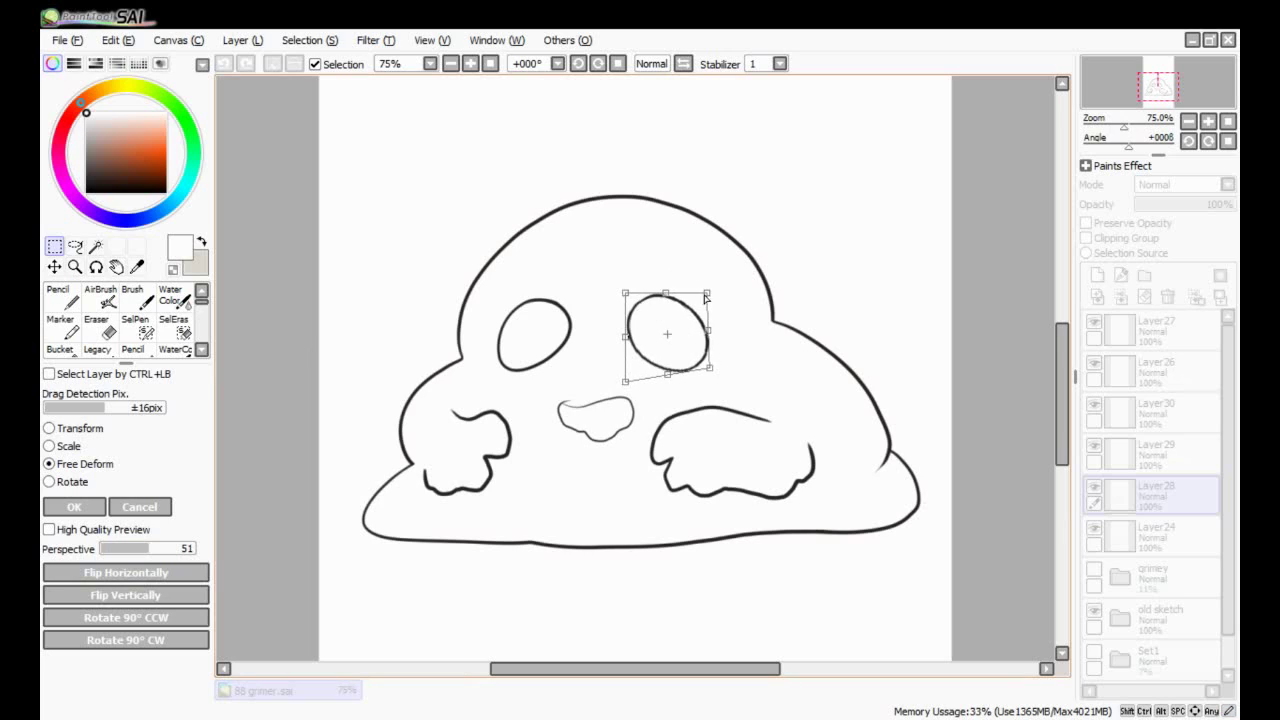
key("Escape")
key("ctrl+d")
key("n")
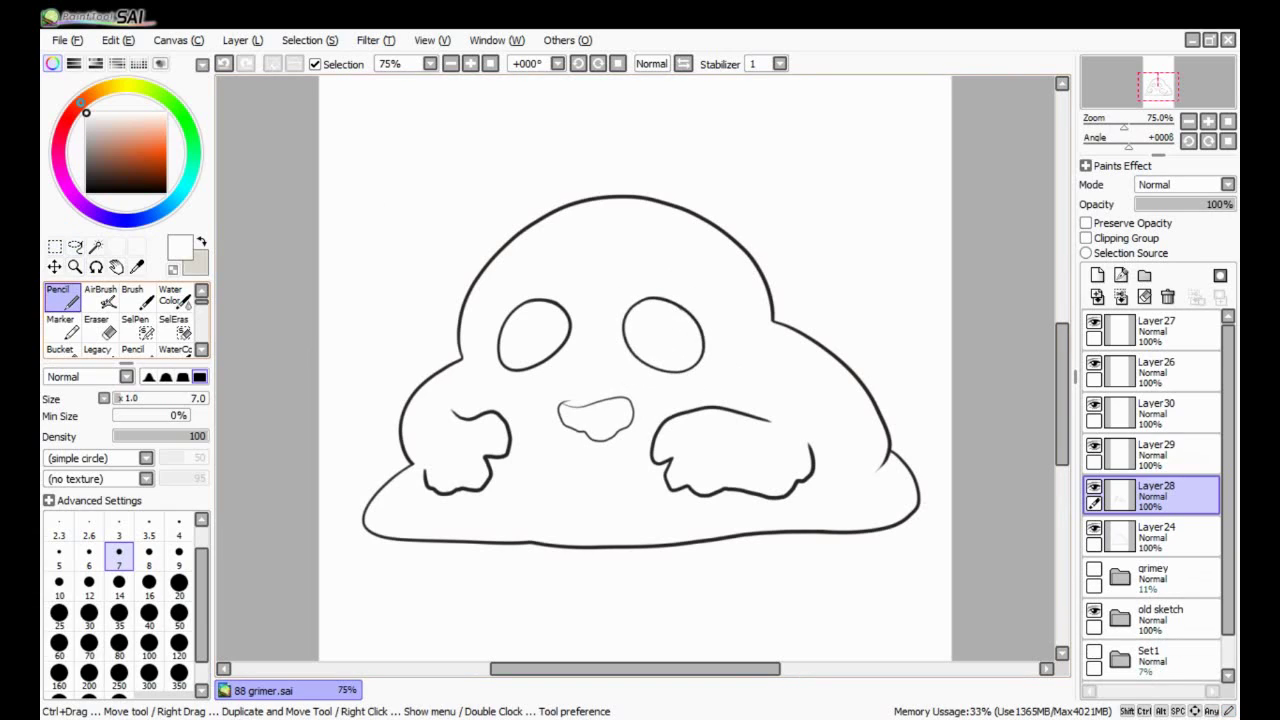
- Draw a round pupil at the upper edge of each eye on Layer29 with the dark Pencil
left_click(1155, 450)
left_click(470, 64)
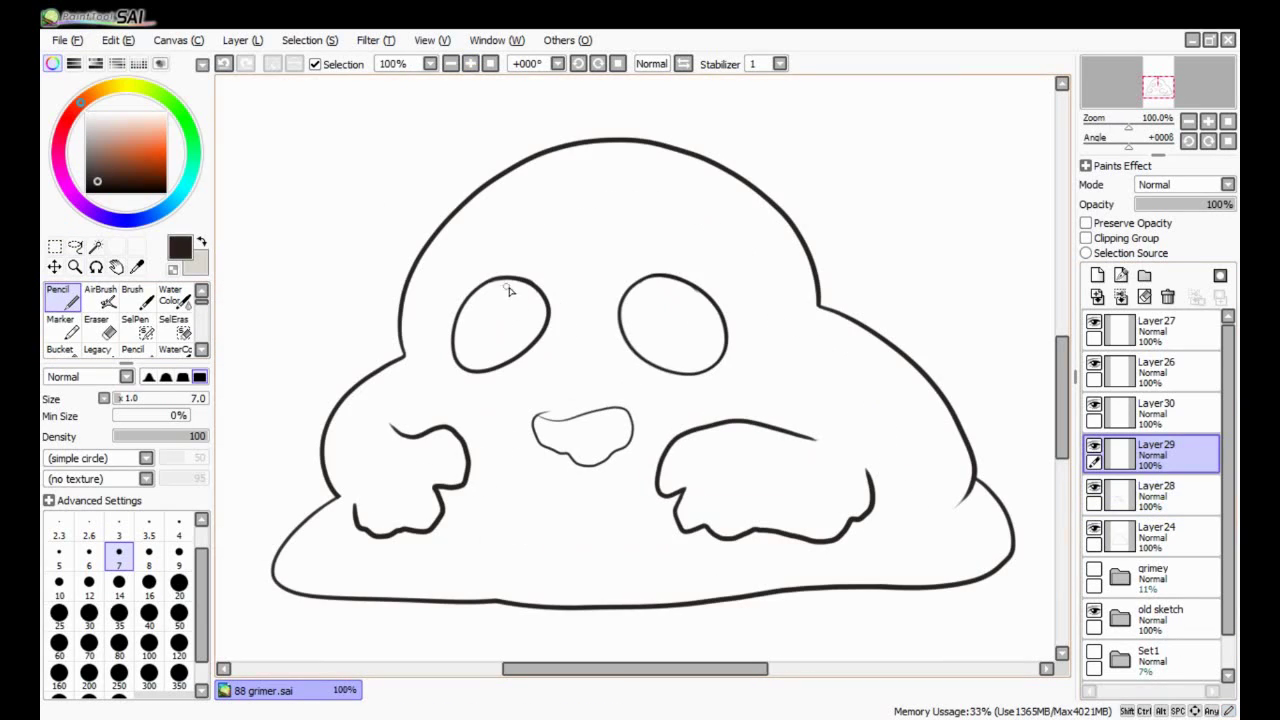
key("ctrl+z")
key("ctrl+y")
key("ctrl+z")
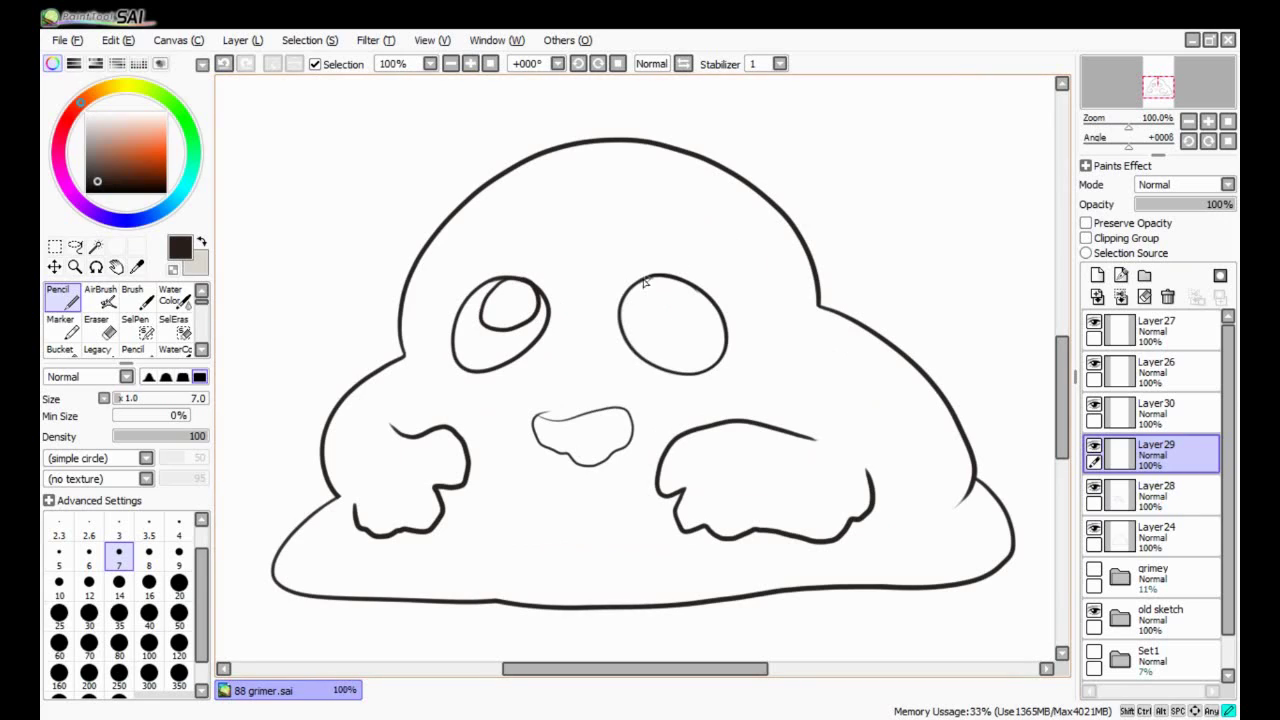
left_click_drag(655, 284, 652, 280)
- Erase the stray dark mark at the canvas's lower right edge on Layer28
key("e")
left_click(450, 64)
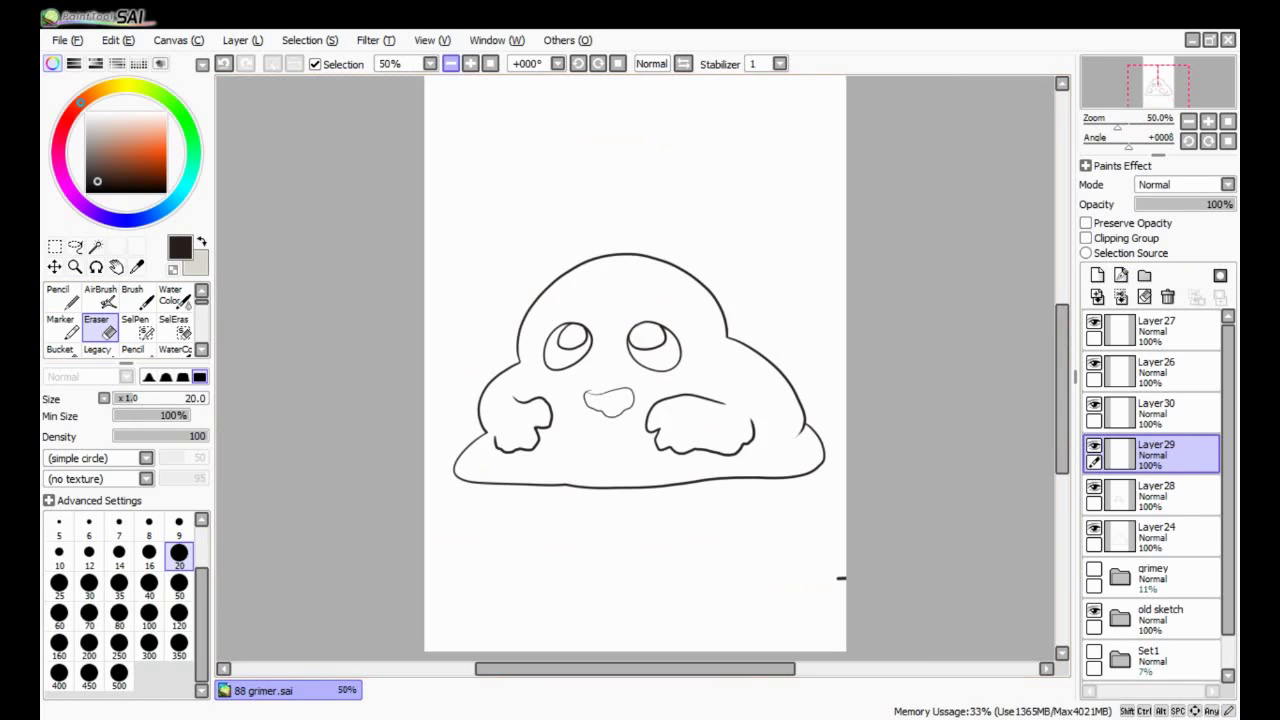
key("Down")
scroll(820, 633, "up", 1)
key("Down")
key("Up")
scroll(503, 428, "up", 1)
scroll(503, 428, "down", 2)
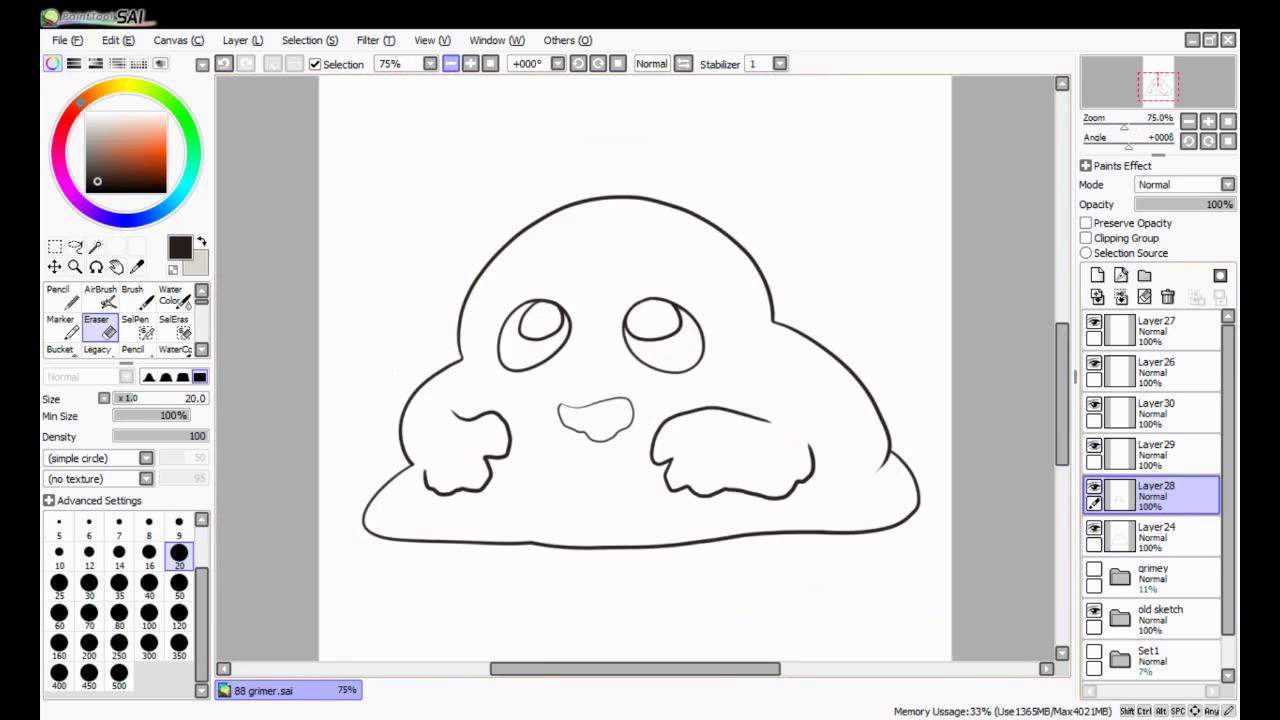
- Ink the drip beside the right eye and a curved belly fold below the mouth on Layer30 with the 7 px Pencil
key("n")
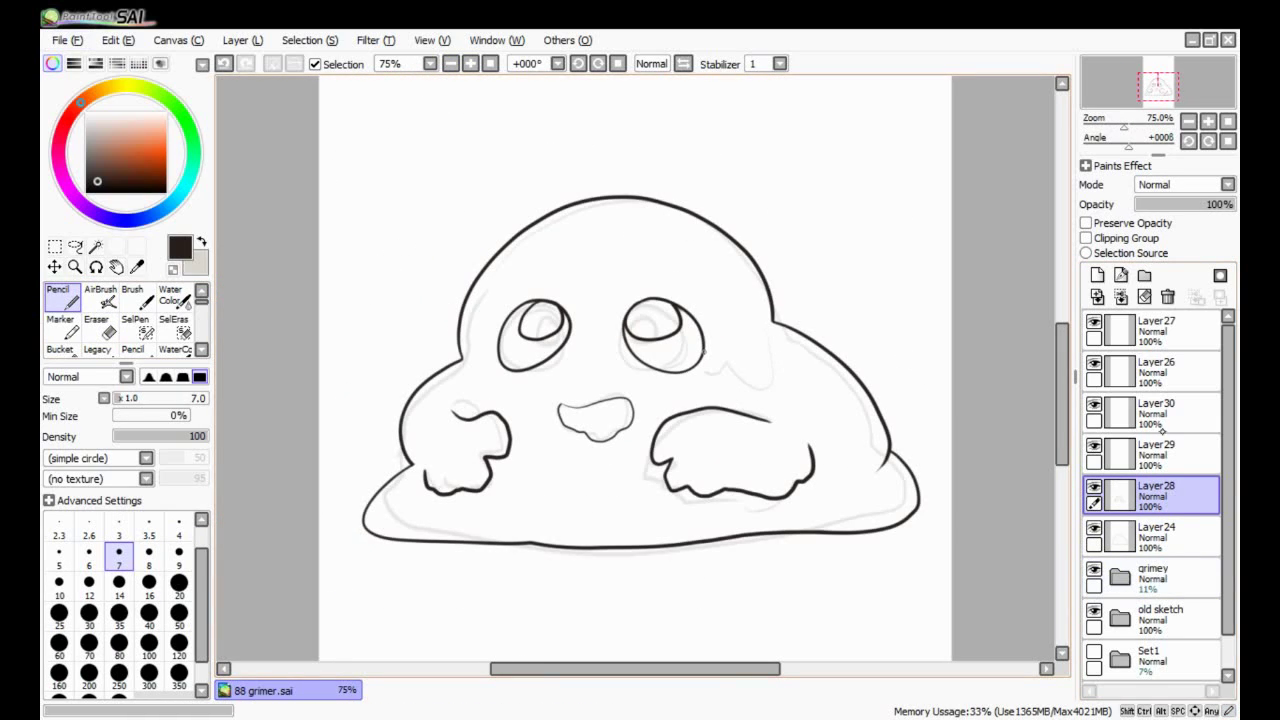
key("Up")
key("Up")
scroll(806, 330, "up", 1)
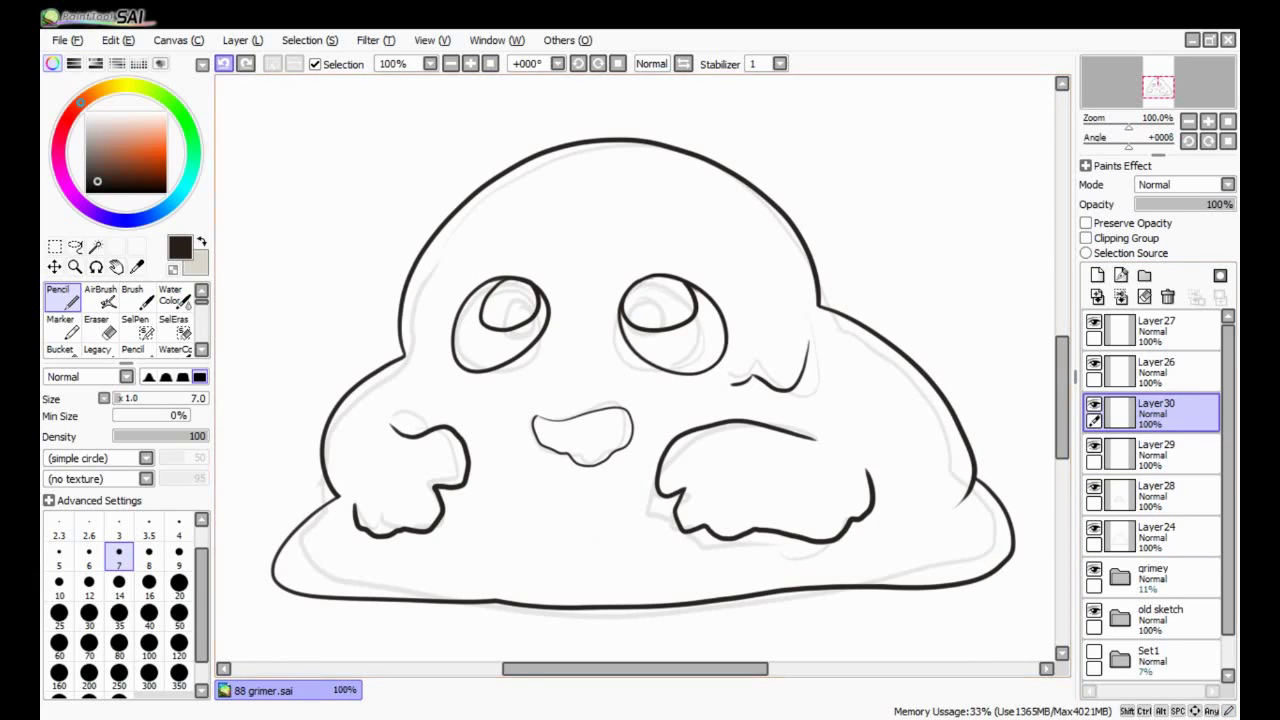
scroll(477, 545, "down", 3)
key("alt")
key("alt")
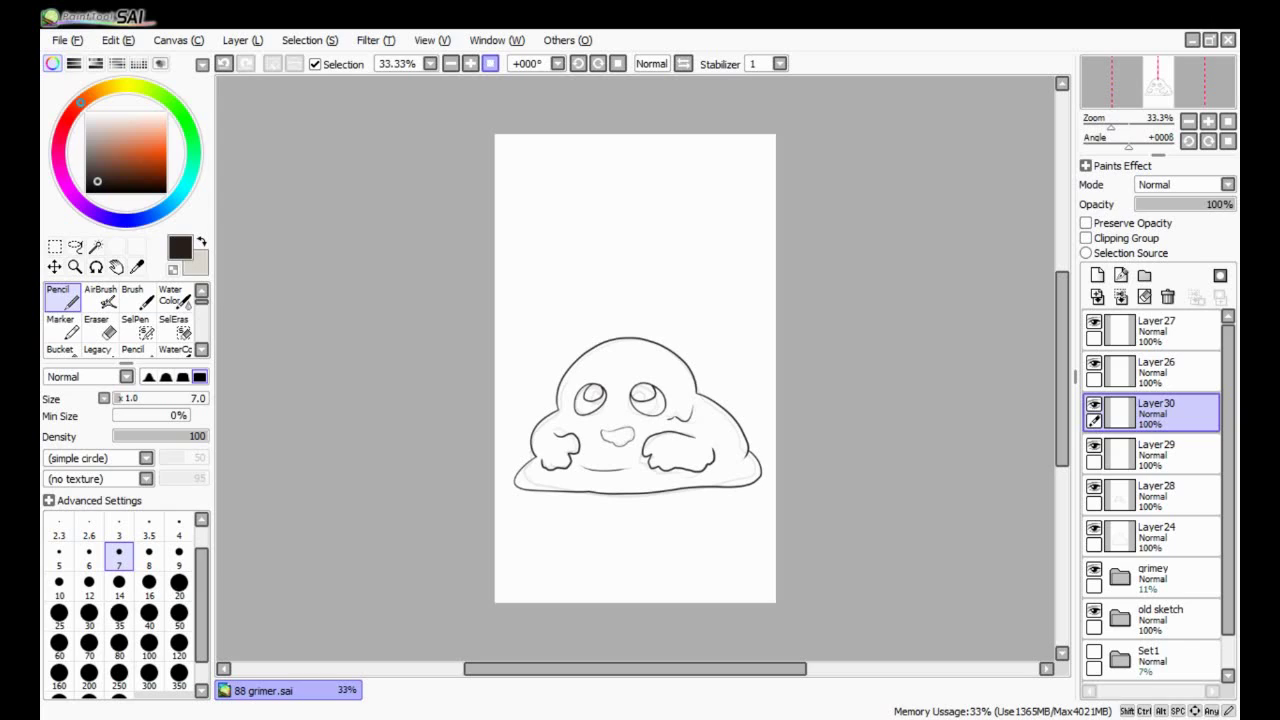
- Merge the line-art layers into Layer24 and put it in the visible grimey folder in place of the deleted Layer19 sketch
left_click(1120, 453)
left_click(1160, 490)
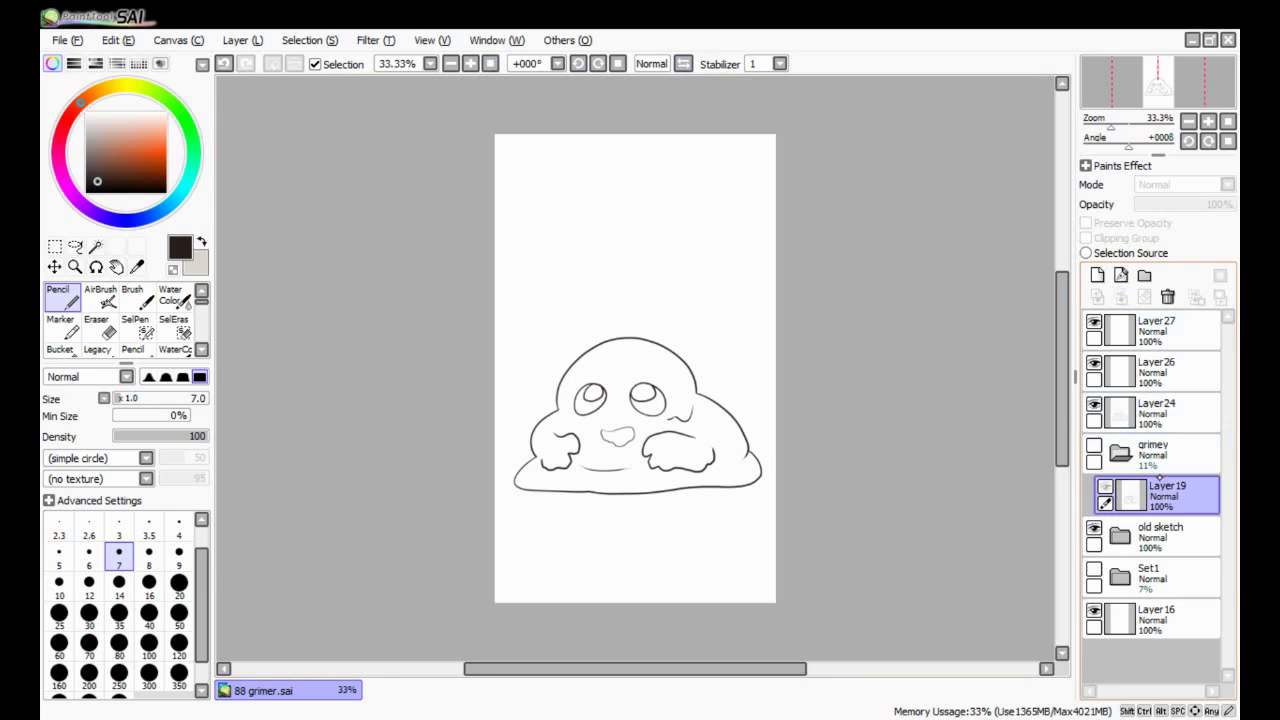
key("ctrl+z")
key("ctrl+z")
key("ctrl+z")
key("ctrl+z")
key("ctrl+z")
key("ctrl+z")
key("ctrl+z")
key("ctrl+z")
key("ctrl+z")
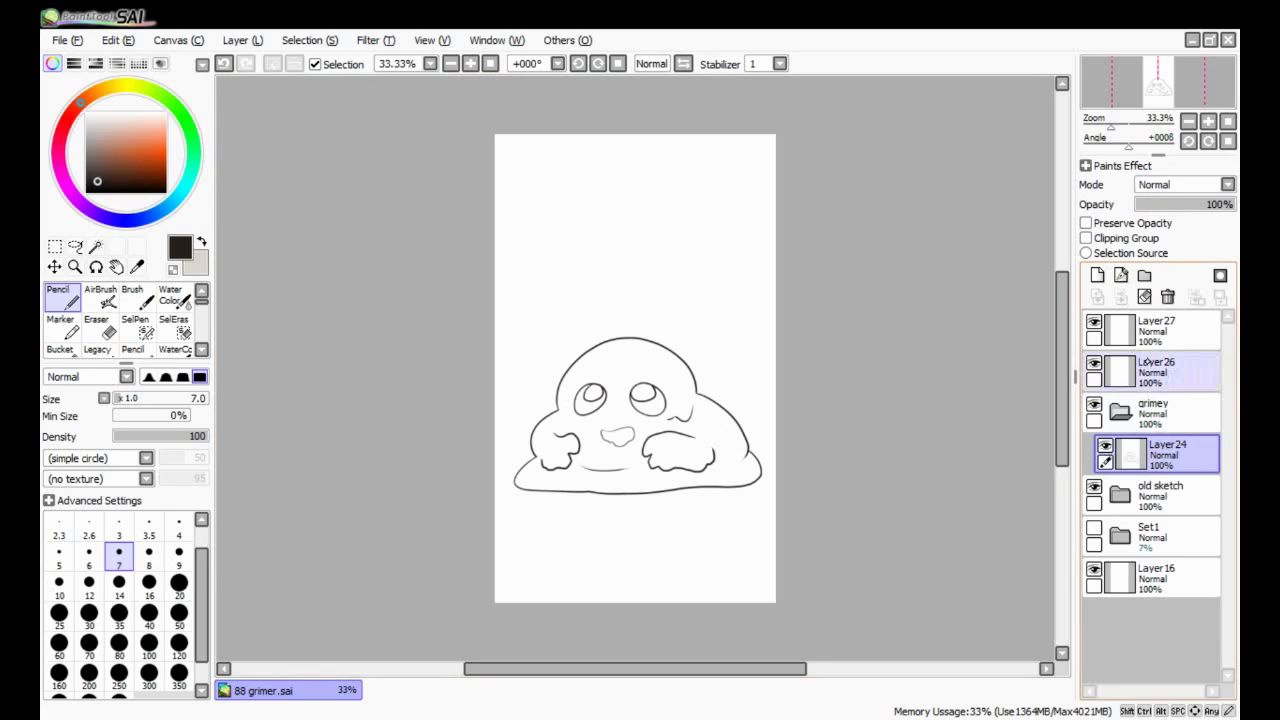
- Make Layer24 the opacity-locked selection source and select the body with the Magic Wand, leaving out the eyes and mouth
key("w")
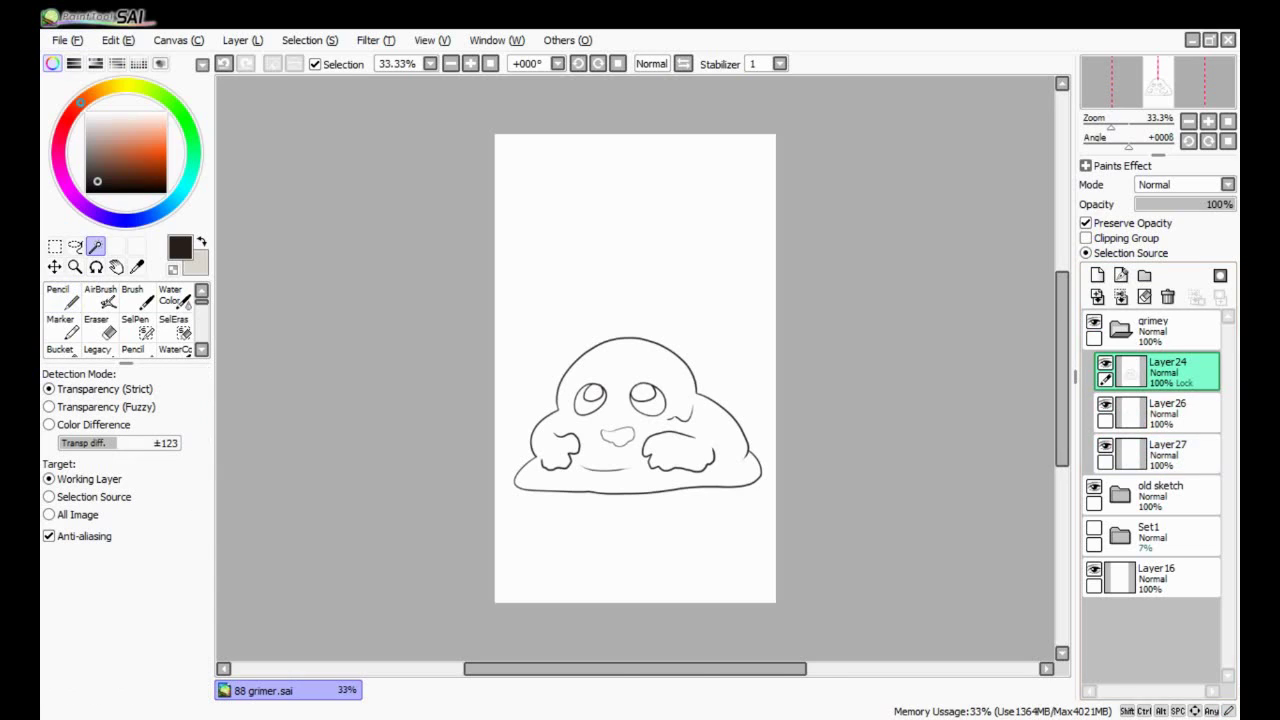
key("ctrl+plus")
key("ctrl+y")
key("ctrl+z")
key("ctrl+y")
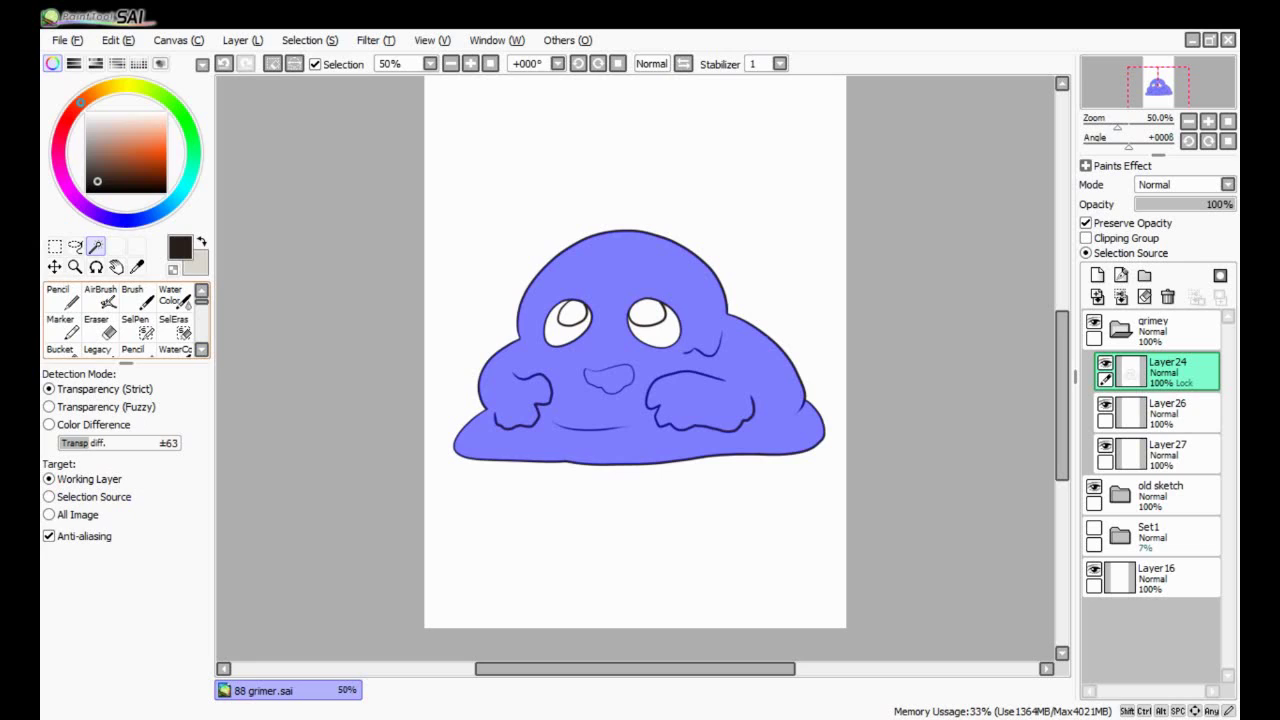
- Add Layer28 and Layer29 in the grimey folder and fill the selected body with a muted light purple on Layer28 using the 500 px Pencil
key("ctrl+z")
key("n")
key("ctrl+z")
key("ctrl+z")
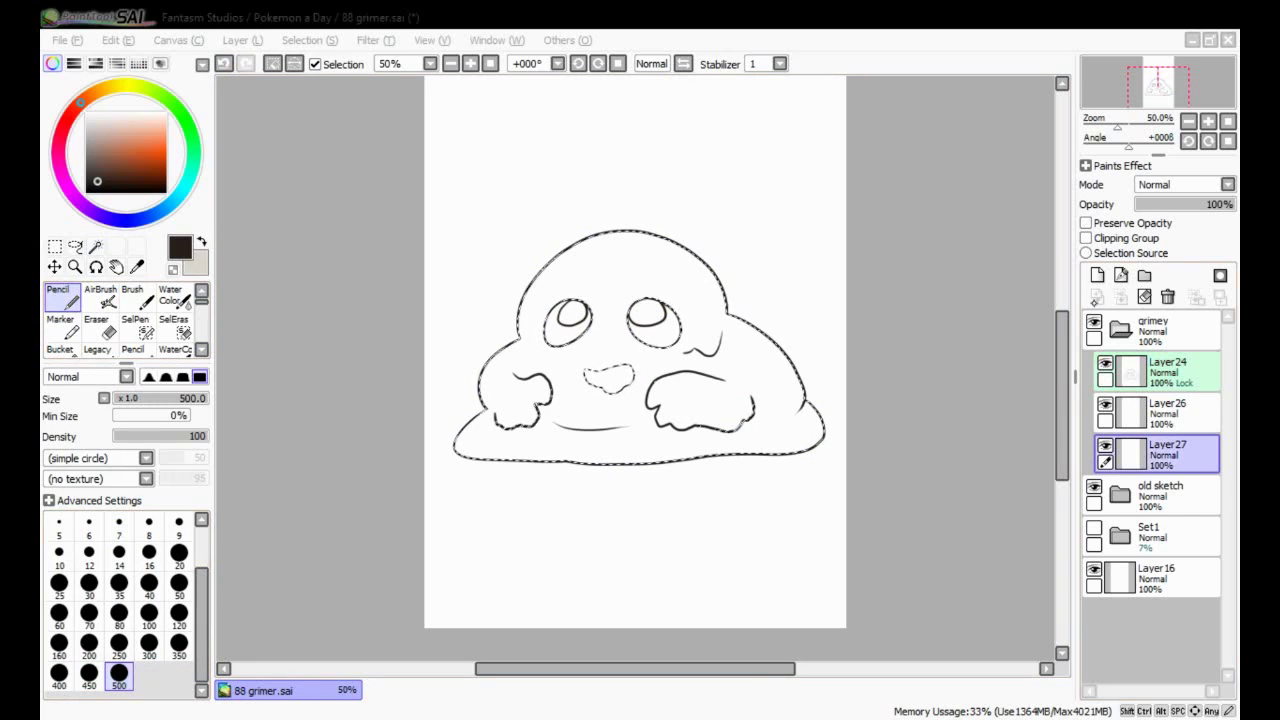
key("ctrl+z")
key("ctrl+z")
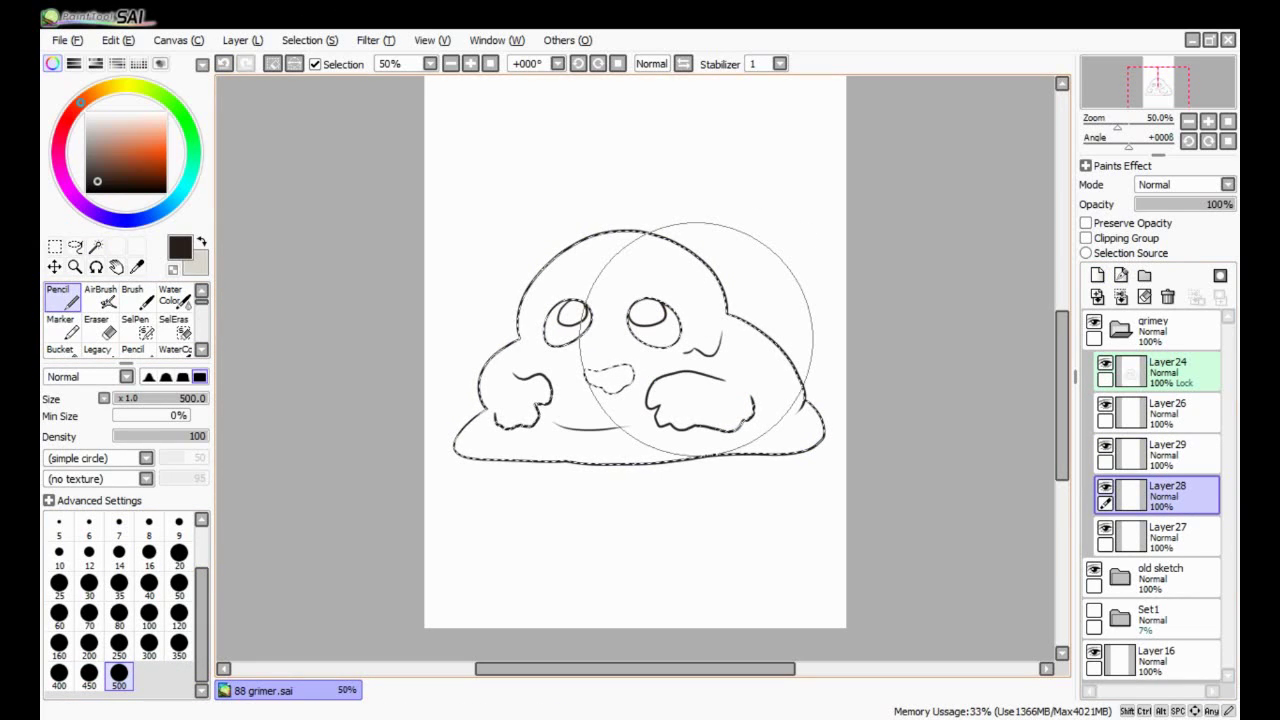
left_click(62, 172)
left_click_drag(62, 172, 85, 207)
left_click(100, 145)
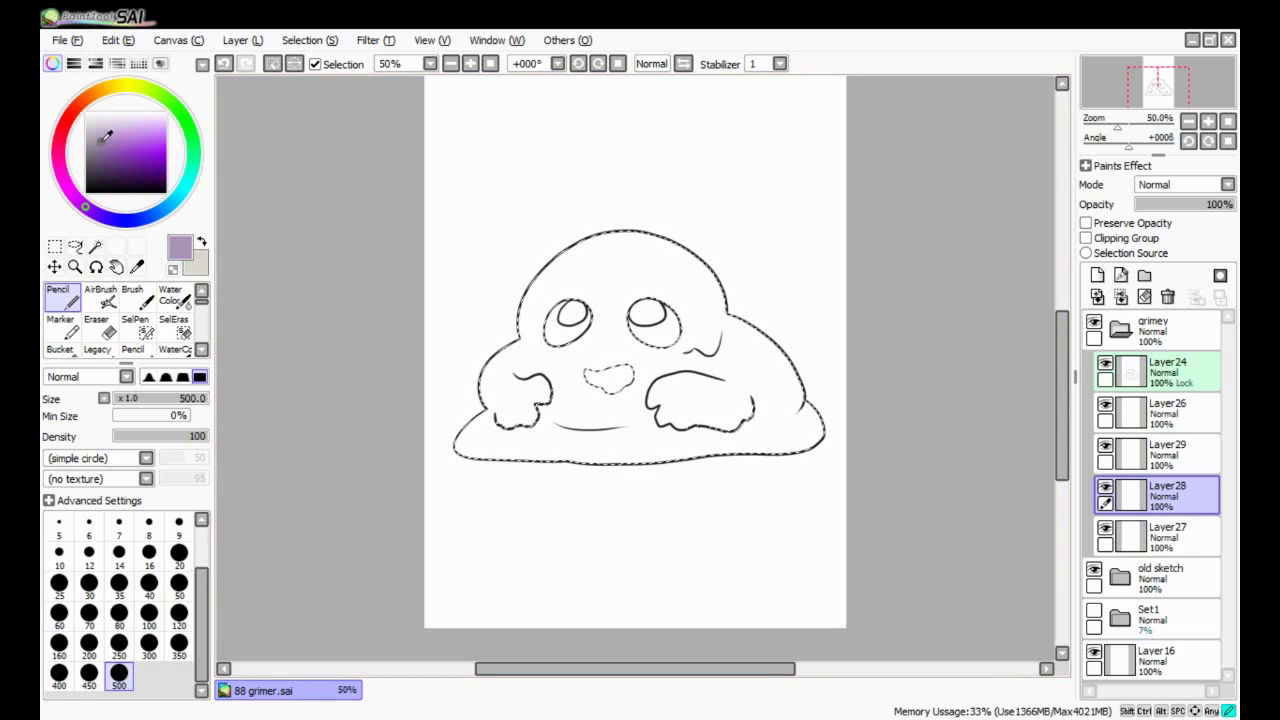
mouse_move(560, 300)
left_mouse_down()
mouse_move(585, 480)
mouse_move(750, 400)
left_mouse_up()
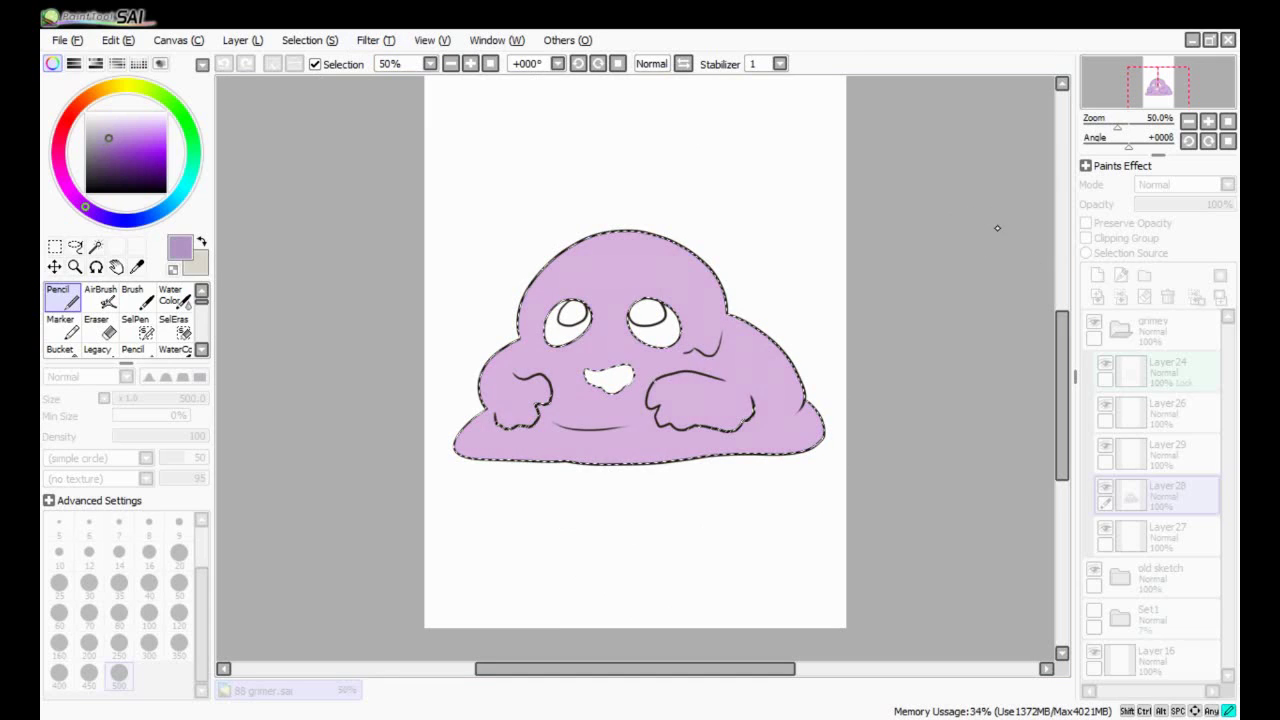
- Set Layer26 to Multiply and paint a purple shadow spot at the outer lower edge of each eye with the 50 px Pencil
left_click(1160, 412)
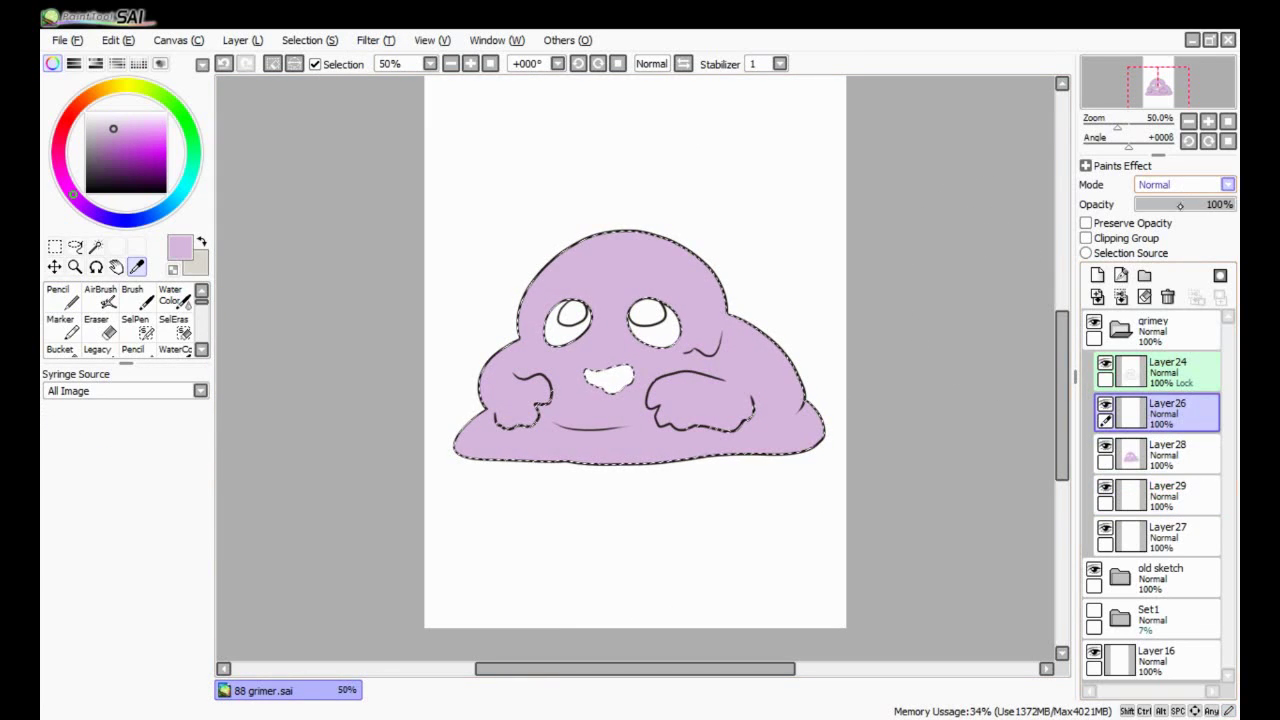
key("ctrl+plus")
left_click(179, 582)
left_click_drag(735, 312, 775, 318)
mouse_move(440, 294)
left_mouse_down()
mouse_move(415, 300)
mouse_move(440, 308)
left_mouse_up()
- Shade the undersides of both hands on Layer26 with the 20 px Pencil
left_click(179, 552)
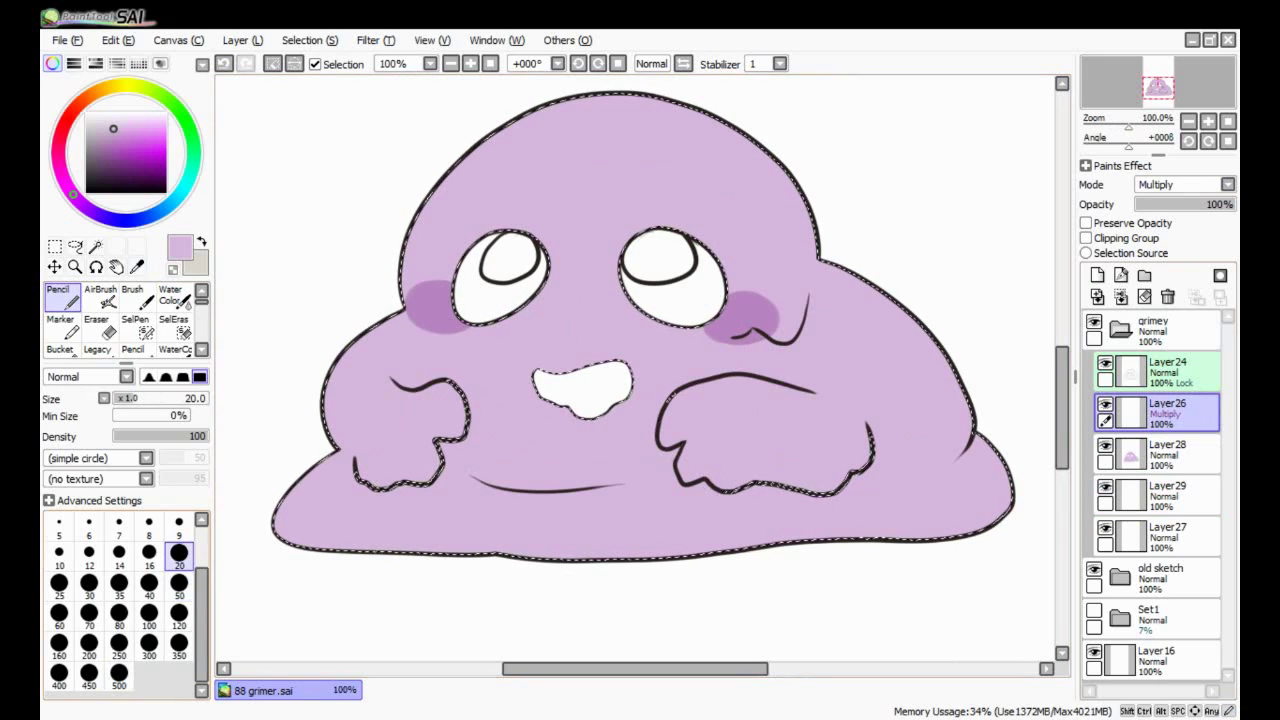
left_click_drag(865, 470, 685, 478)
mouse_move(360, 470)
left_mouse_down()
mouse_move(435, 460)
mouse_move(431, 473)
mouse_move(464, 430)
mouse_move(466, 475)
mouse_move(915, 483)
left_mouse_up()
- Shade the slime base along its lower edge and outer ends on Layer26 with the 50 px Pencil, redoing unsatisfactory strokes
left_click(179, 582)
key("ctrl+minus")
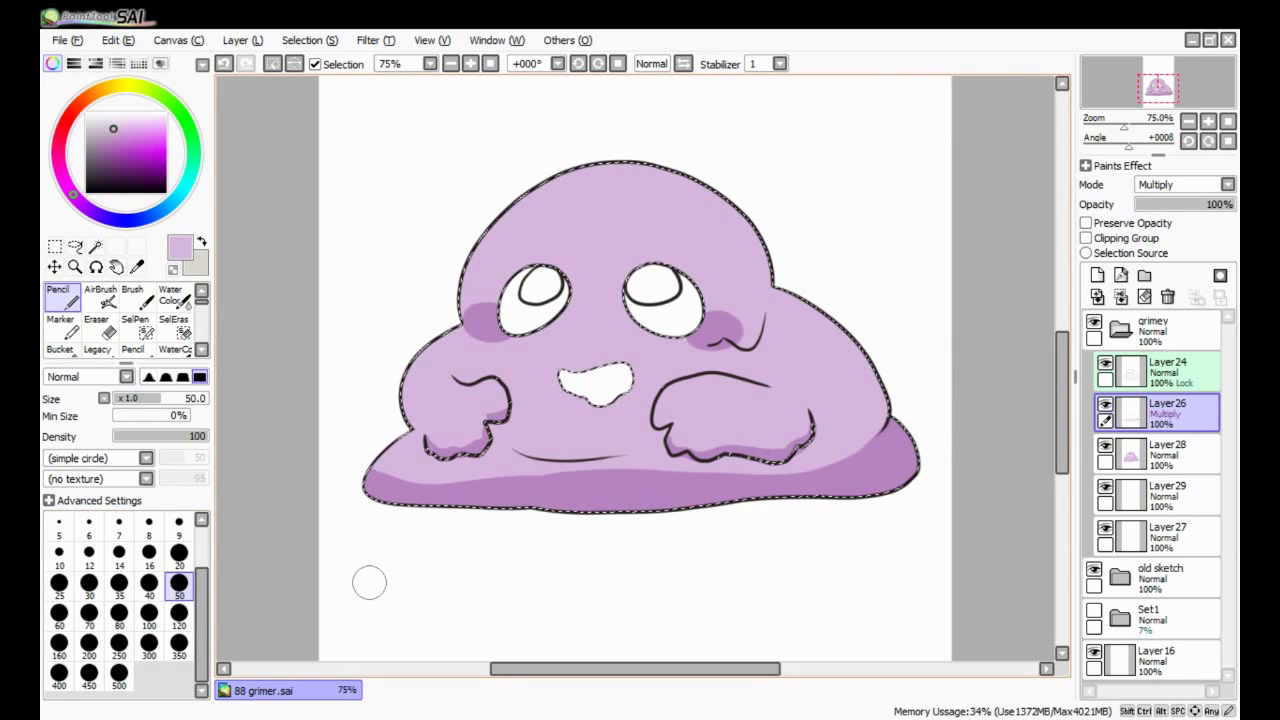
key("ctrl+z")
left_click_drag(372, 476, 550, 495)
key("ctrl+z")
left_click_drag(371, 434, 920, 418)
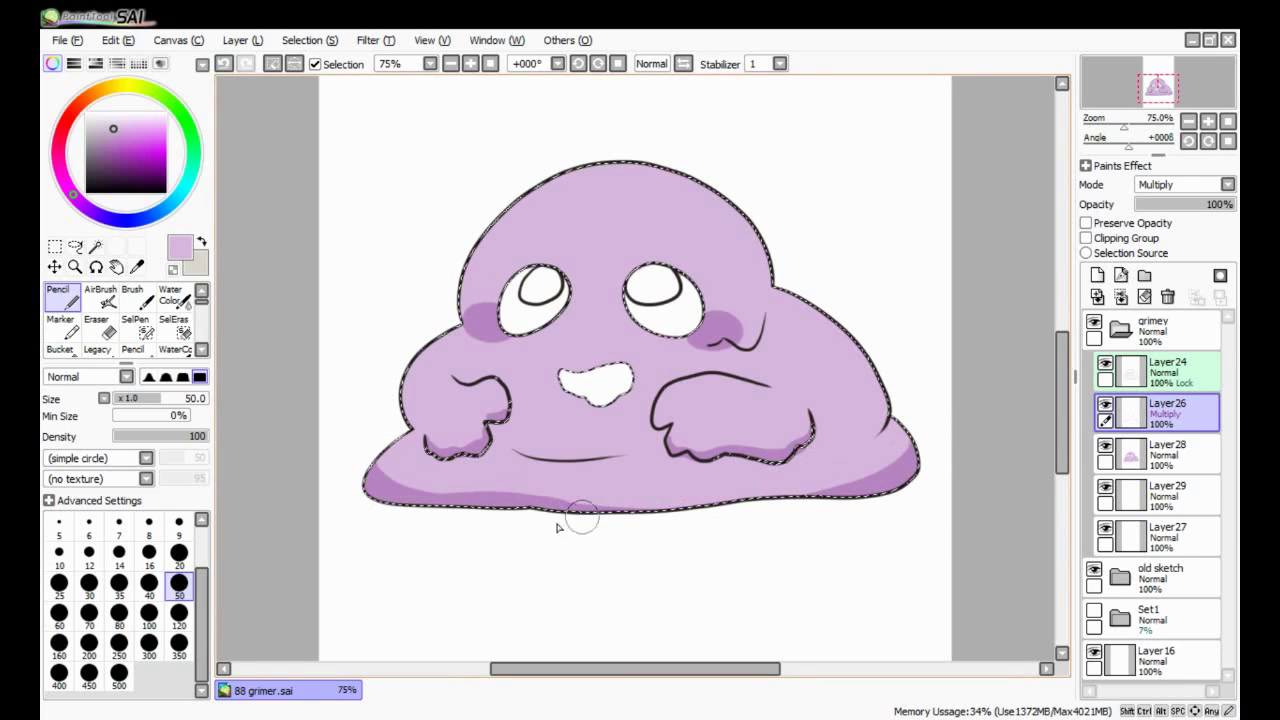
- Shade along the belly fold and the crease above the base's right end on Layer26 with the 50 px Pencil
left_click(179, 552)
left_click_drag(605, 238, 445, 415)
key("ctrl+z")
left_click(179, 582)
left_click_drag(470, 442, 800, 440)
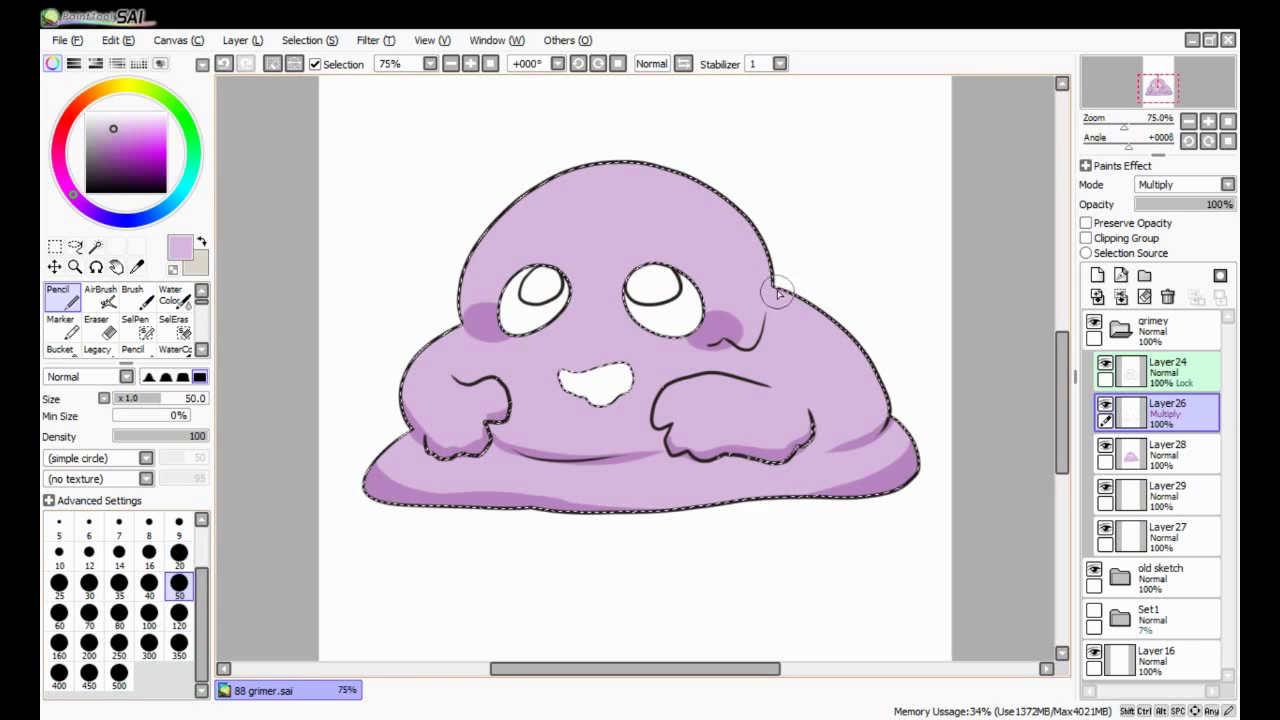
- Shade the drip beside the right eye and add a small nose mark between the eyes on Layer26 with the 20 px Pencil
left_click(179, 521)
scroll(773, 317, "up", 1)
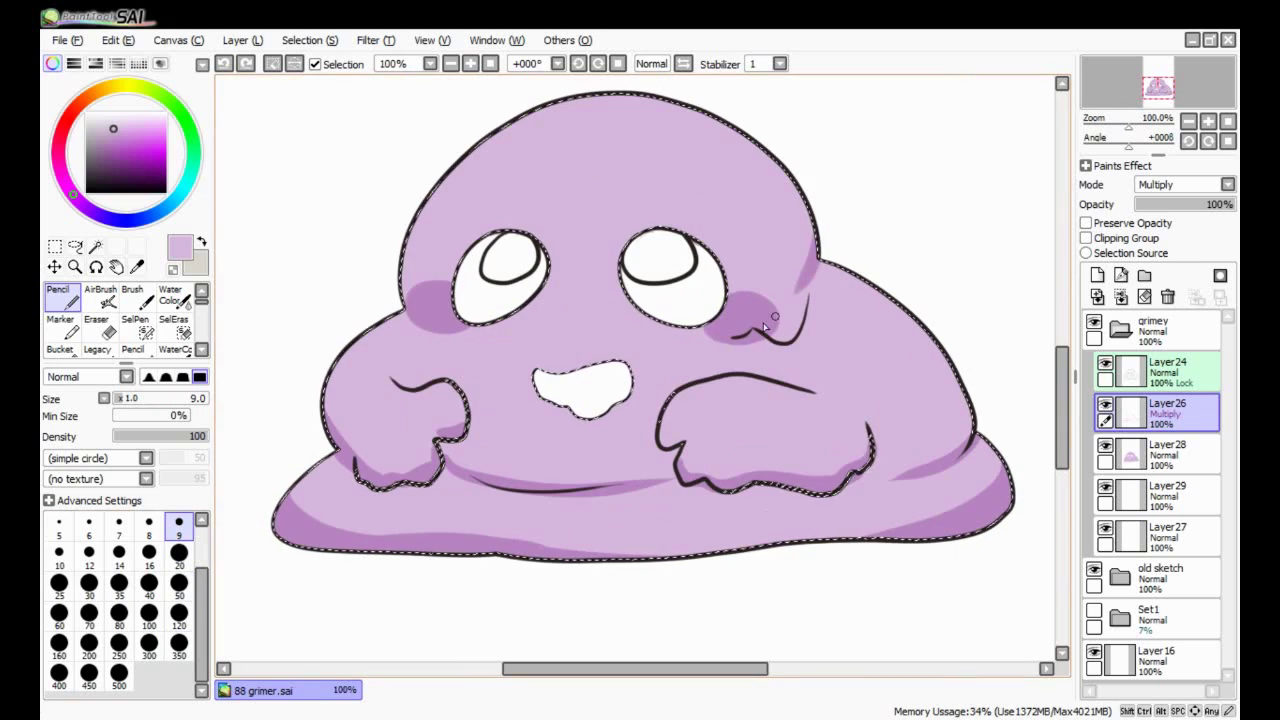
key("bracketright")
key("bracketright")
key("bracketright")
key("bracketright")
key("bracketright")
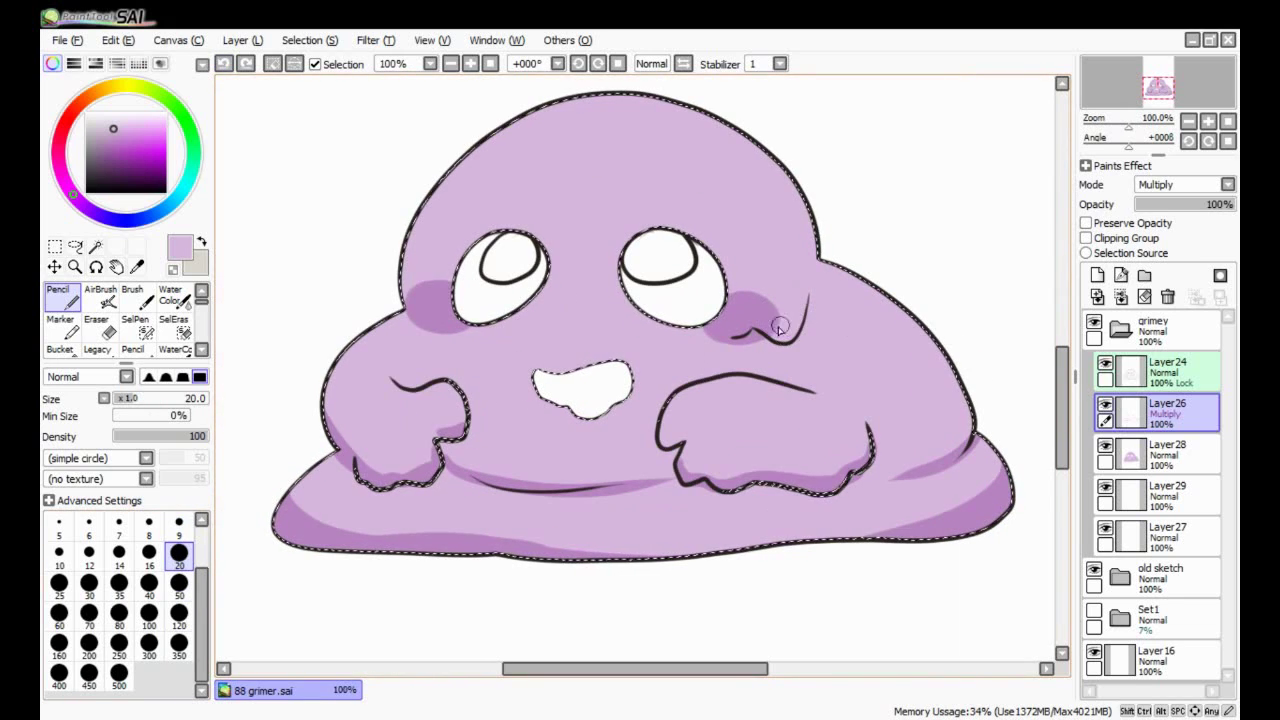
left_click_drag(758, 336, 800, 322)
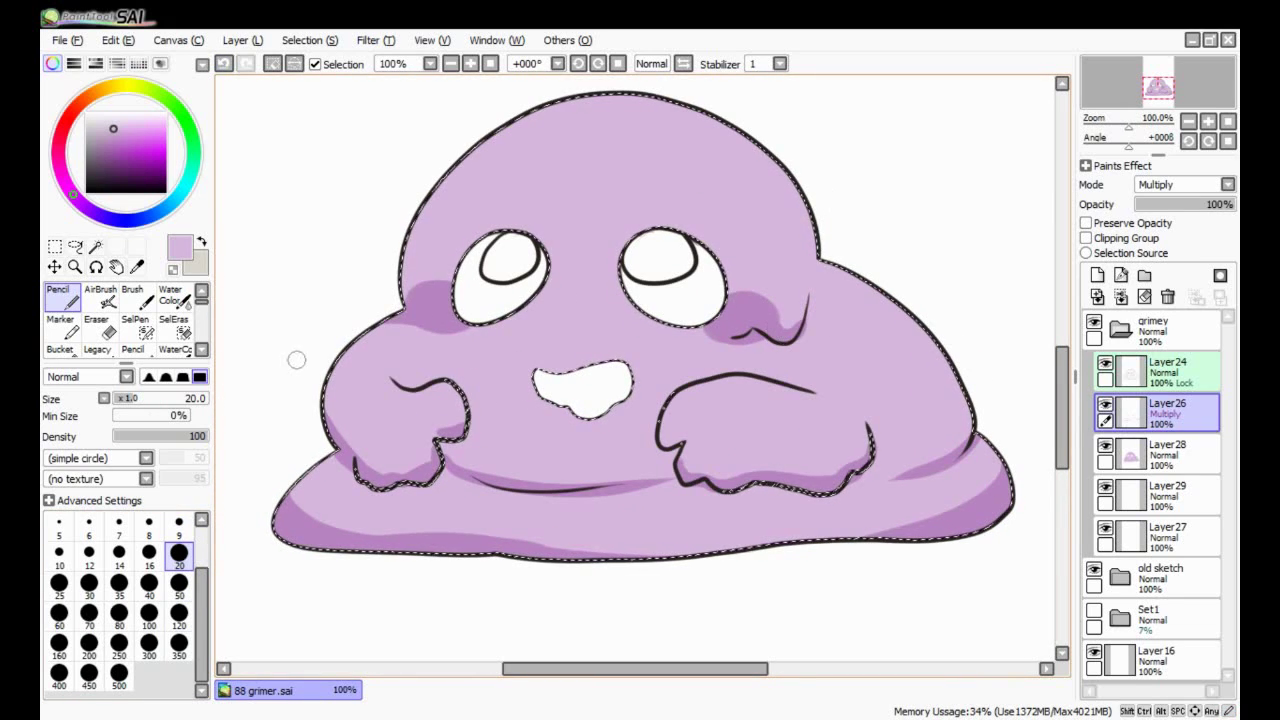
left_click(490, 63)
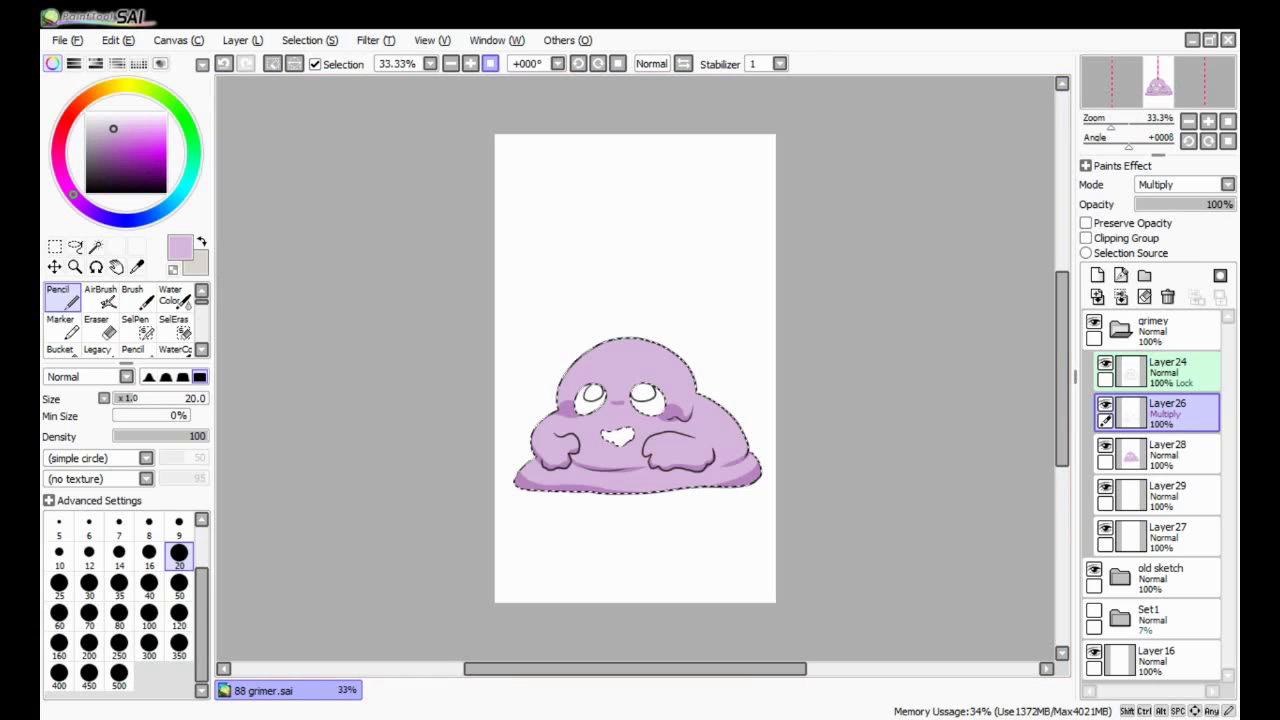
- Add Multiply layer Layer30 above Layer26 and try a wavy stripe across the forehead with the 50 px Pencil
left_click(1097, 275)
left_click(179, 582)
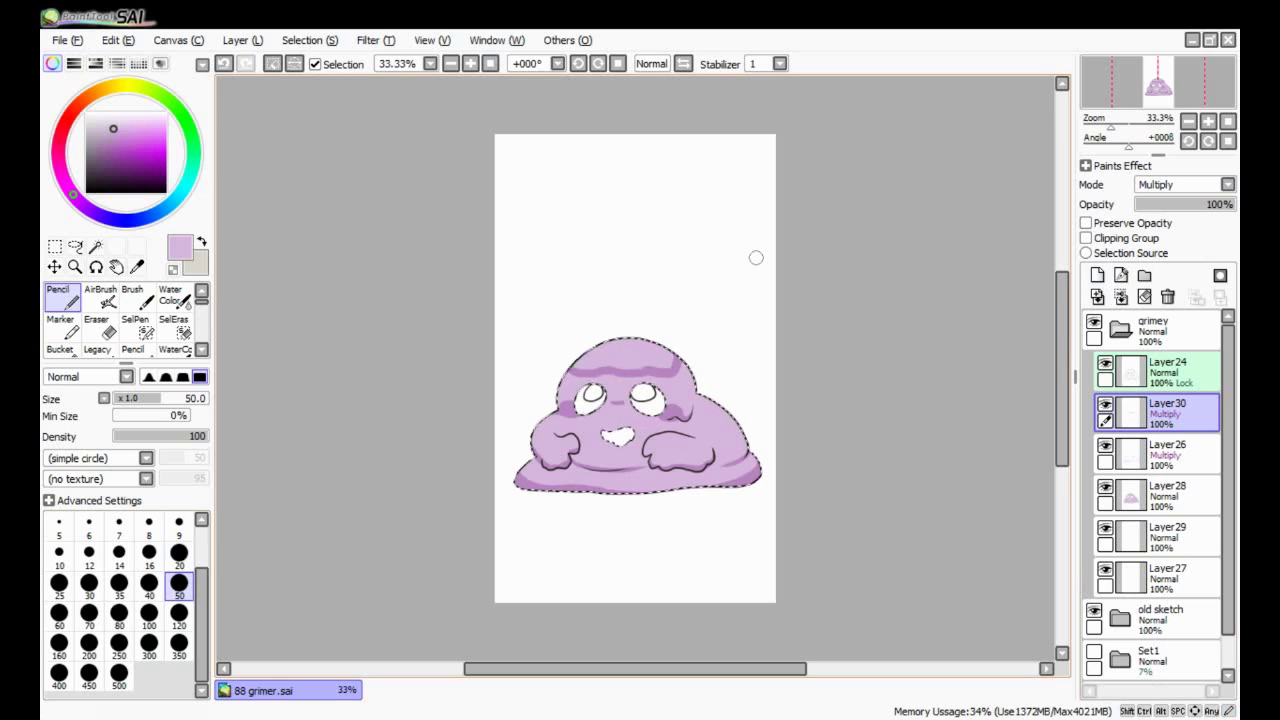
left_click(470, 63)
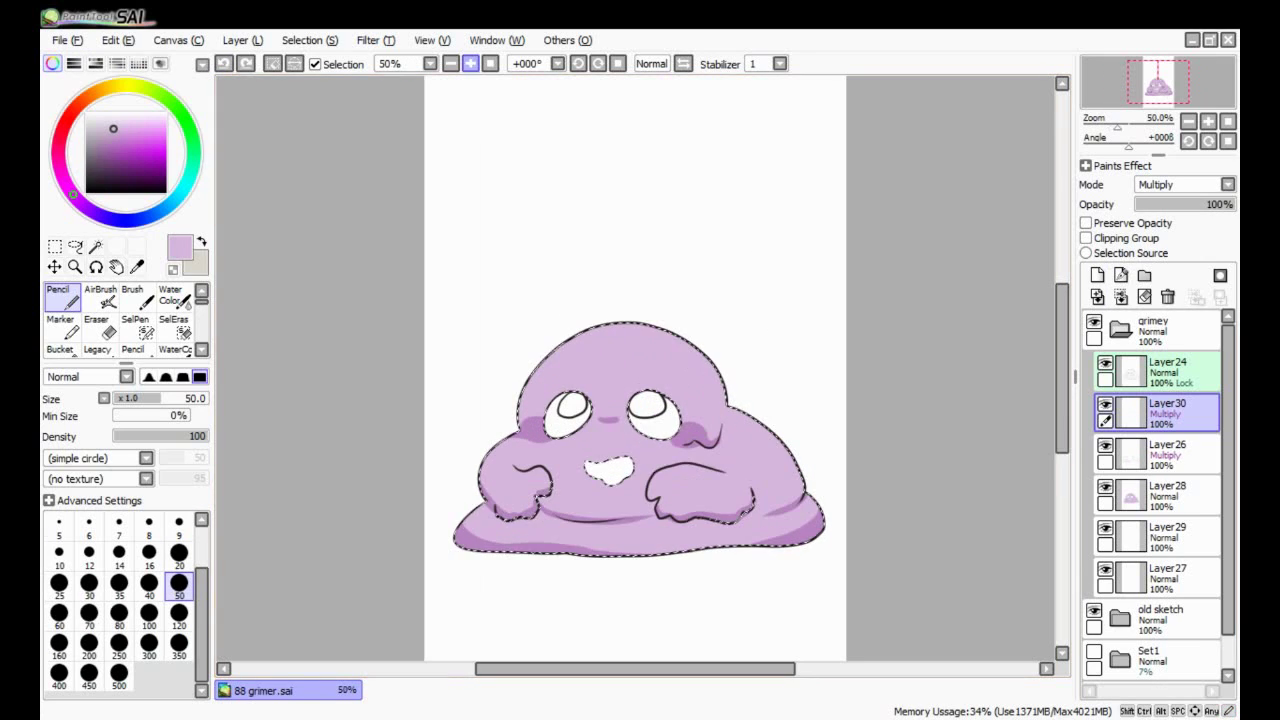
key("ctrl+z")
- Paint wavy purple stripes across the base, body and head on Layer30 with the 50 px Pencil, undoing and comparing strokes
left_click_drag(474, 474, 834, 451)
key("ctrl+z")
key("ctrl+y")
key("ctrl+y")
key("ctrl+z")
key("ctrl+y")
key("ctrl+z")
key("ctrl+y")
key("ctrl+z")
key("ctrl+y")
key("ctrl+z")
left_click_drag(630, 478, 662, 487)
key("ctrl+z")
key("ctrl+y")
key("ctrl+z")
mouse_move(736, 422)
left_mouse_down()
mouse_move(724, 374)
mouse_move(613, 444)
left_mouse_up()
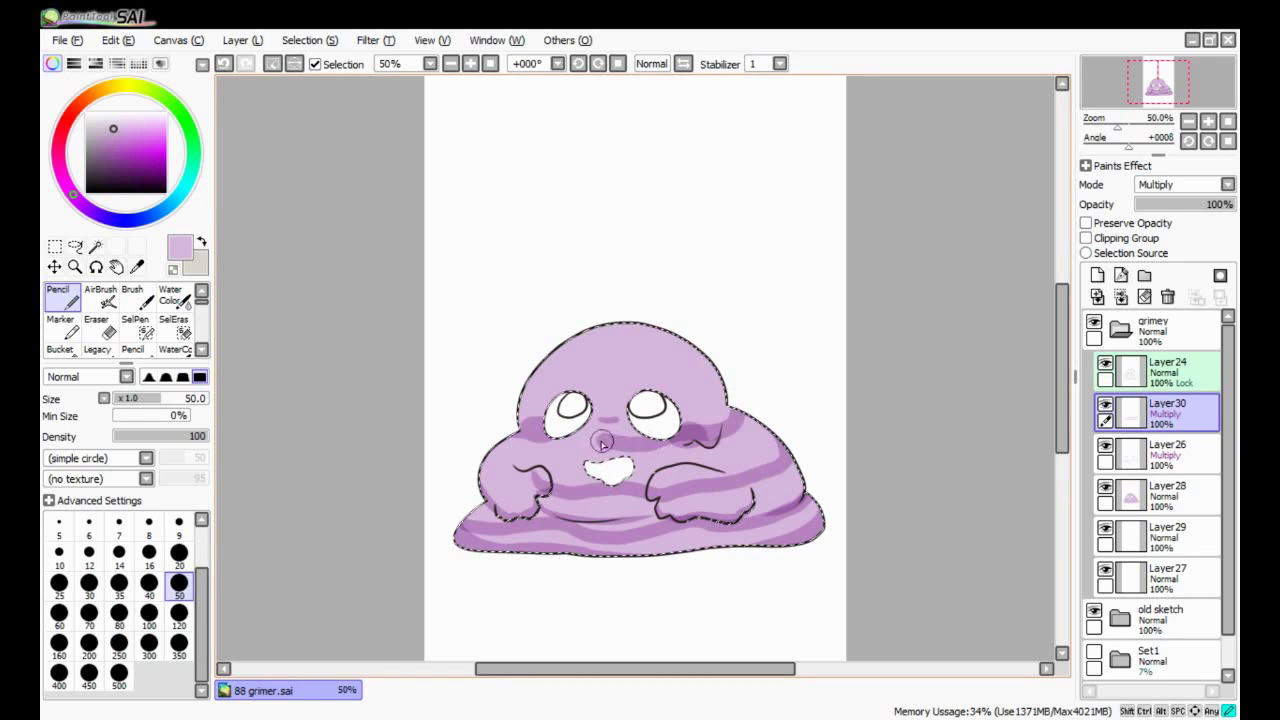
key("ctrl+z")
key("ctrl+y")
key("ctrl+z")
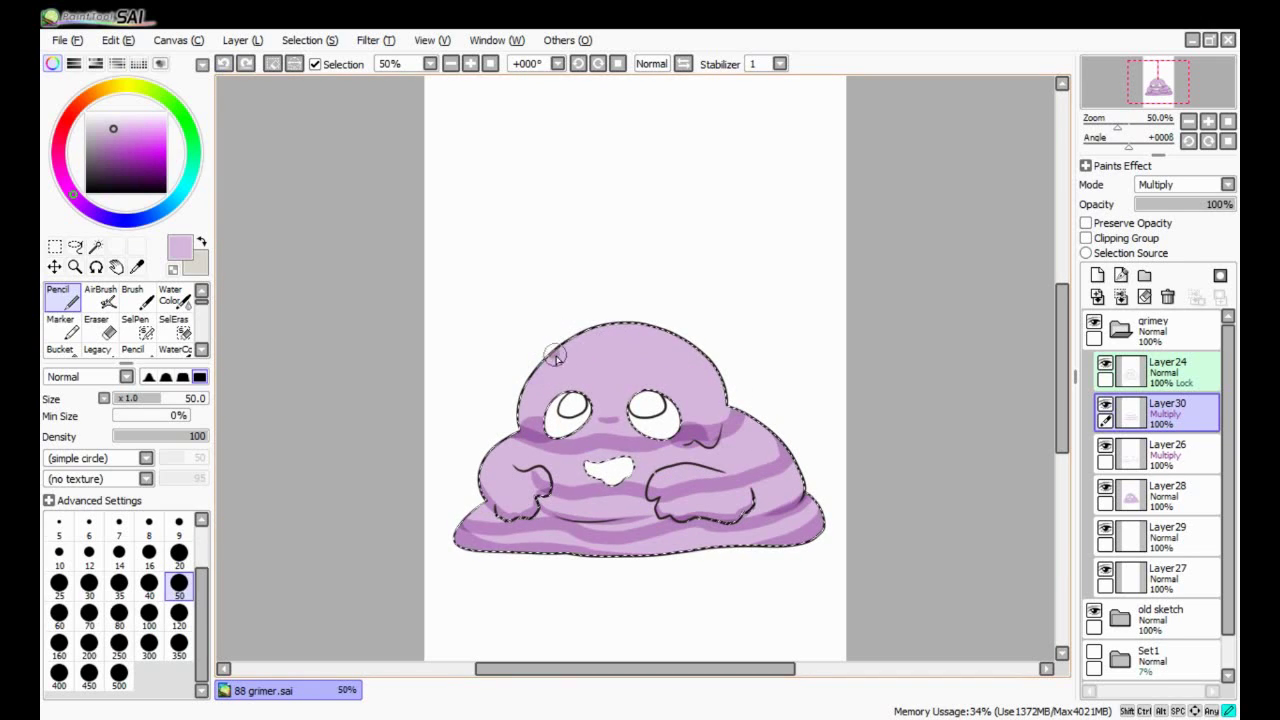
- Set Layer30's opacity to 45% and replace the body stripes over the right hand with a curved stripe running down it
left_click(470, 63)
key("e")
mouse_move(1218, 204)
left_mouse_down()
mouse_move(1180, 204)
mouse_move(1196, 204)
left_mouse_up()
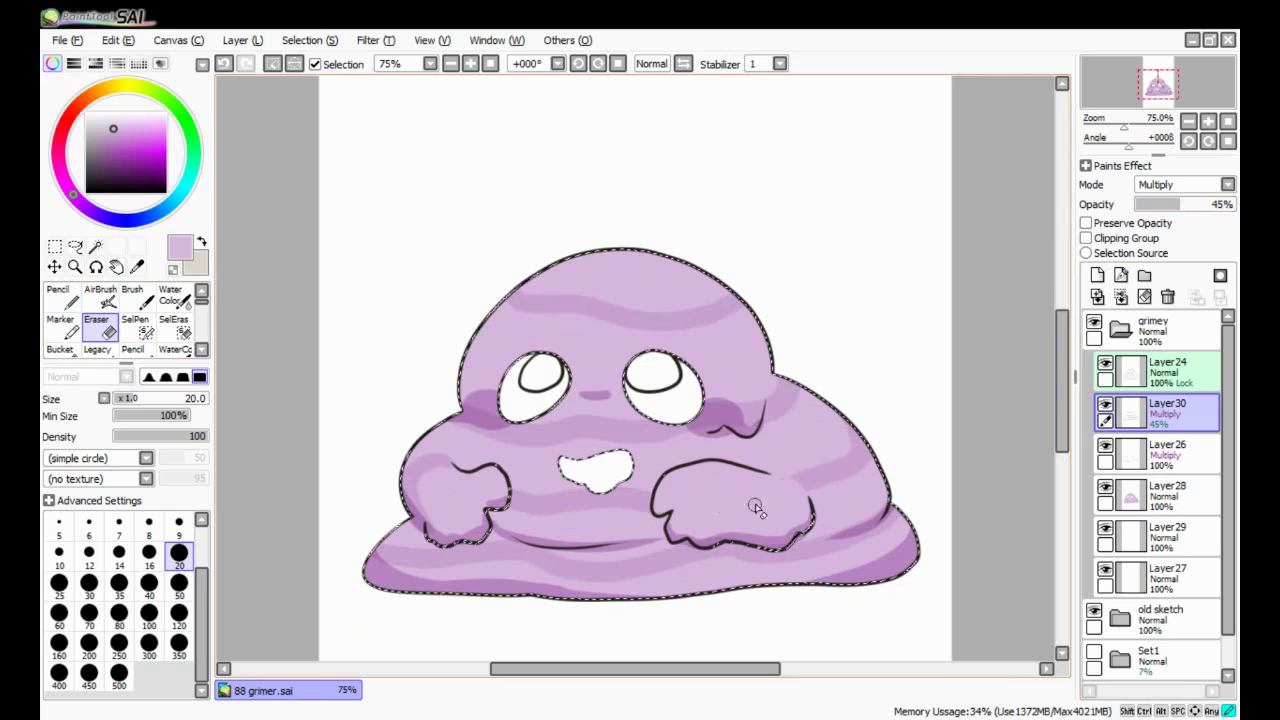
key("n")
left_click_drag(806, 516, 750, 533)
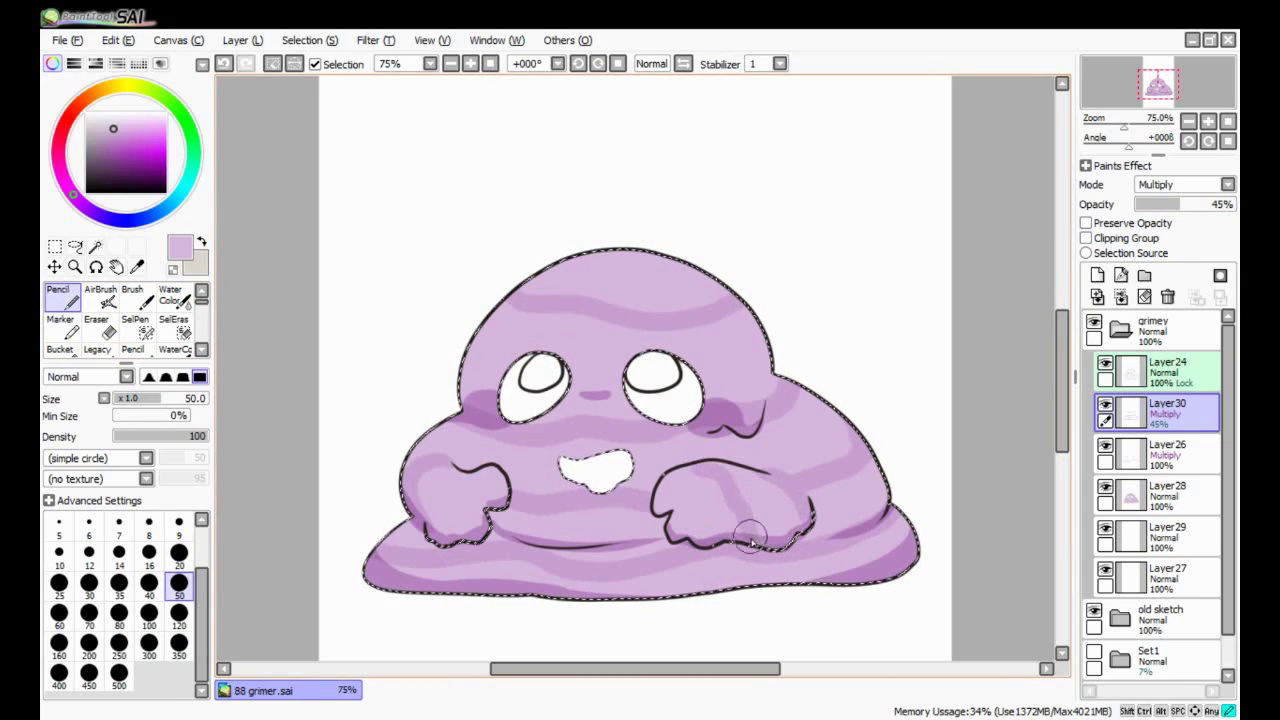
- Paint highlights on the top of the head and both hands on new Screen layer Layer31, and set its opacity to 66%
key("ctrl+shift+n")
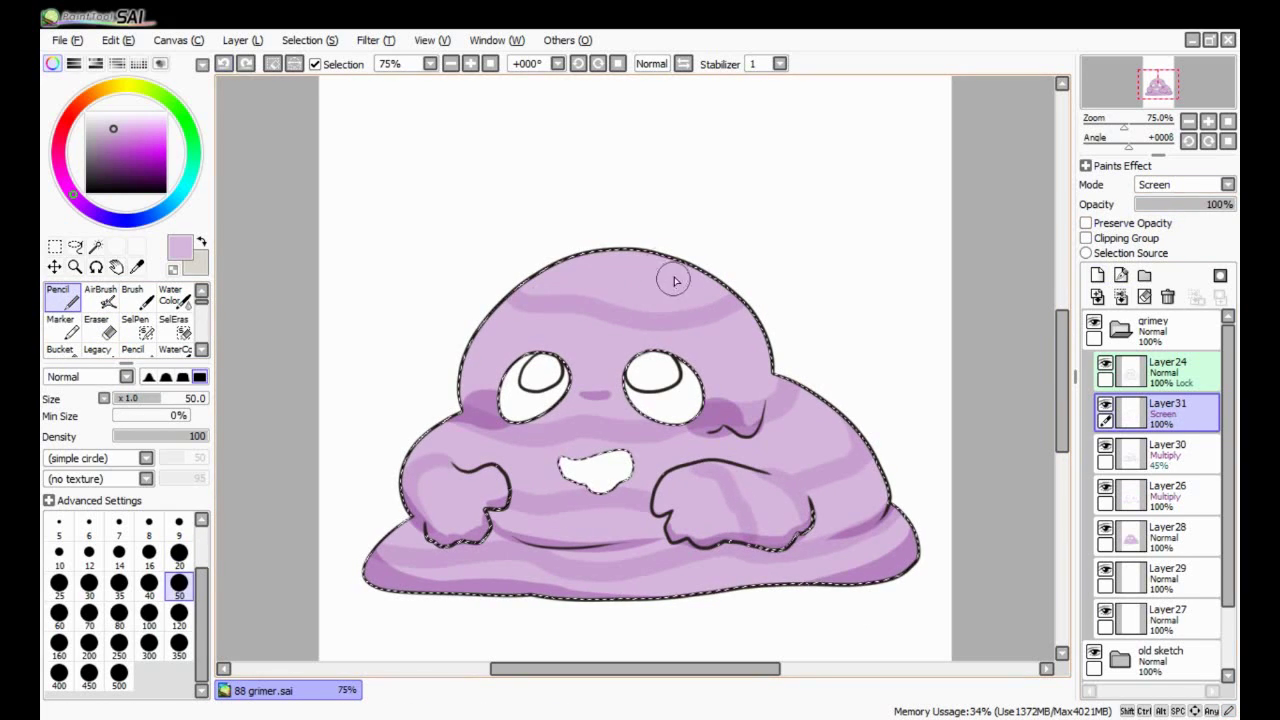
left_click_drag(765, 472, 672, 465)
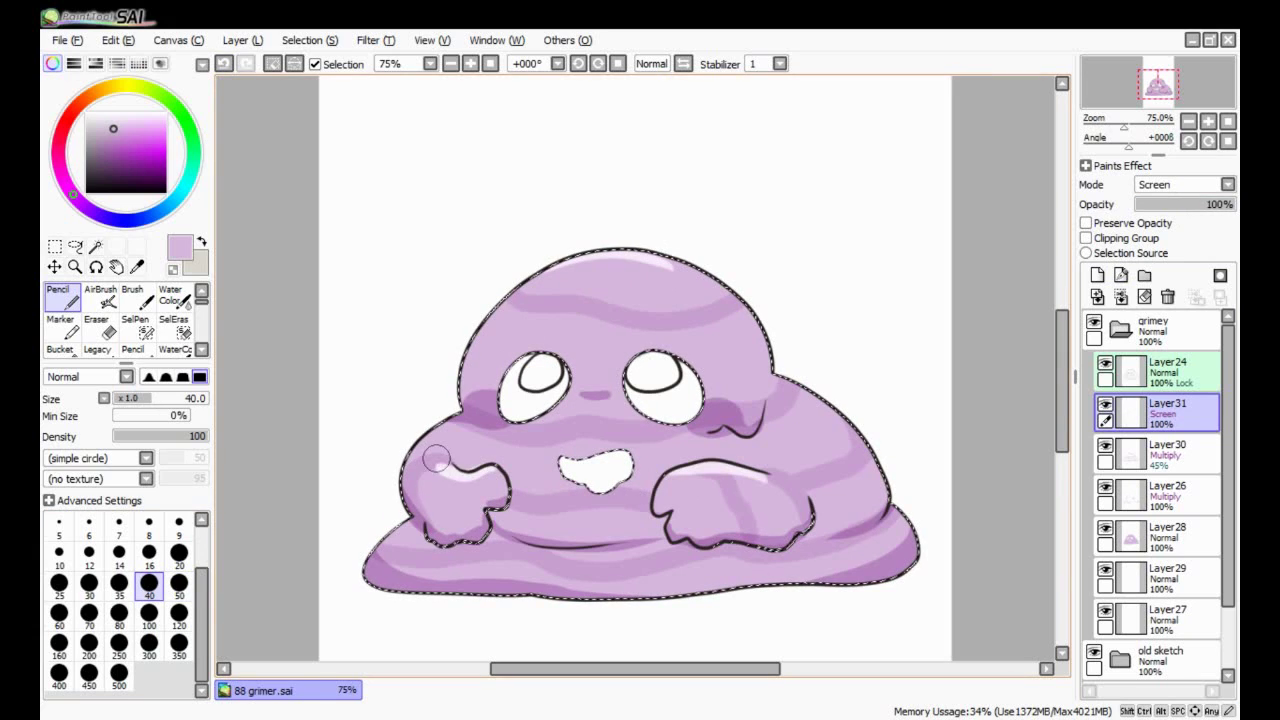
left_click(1172, 204)
key("e")
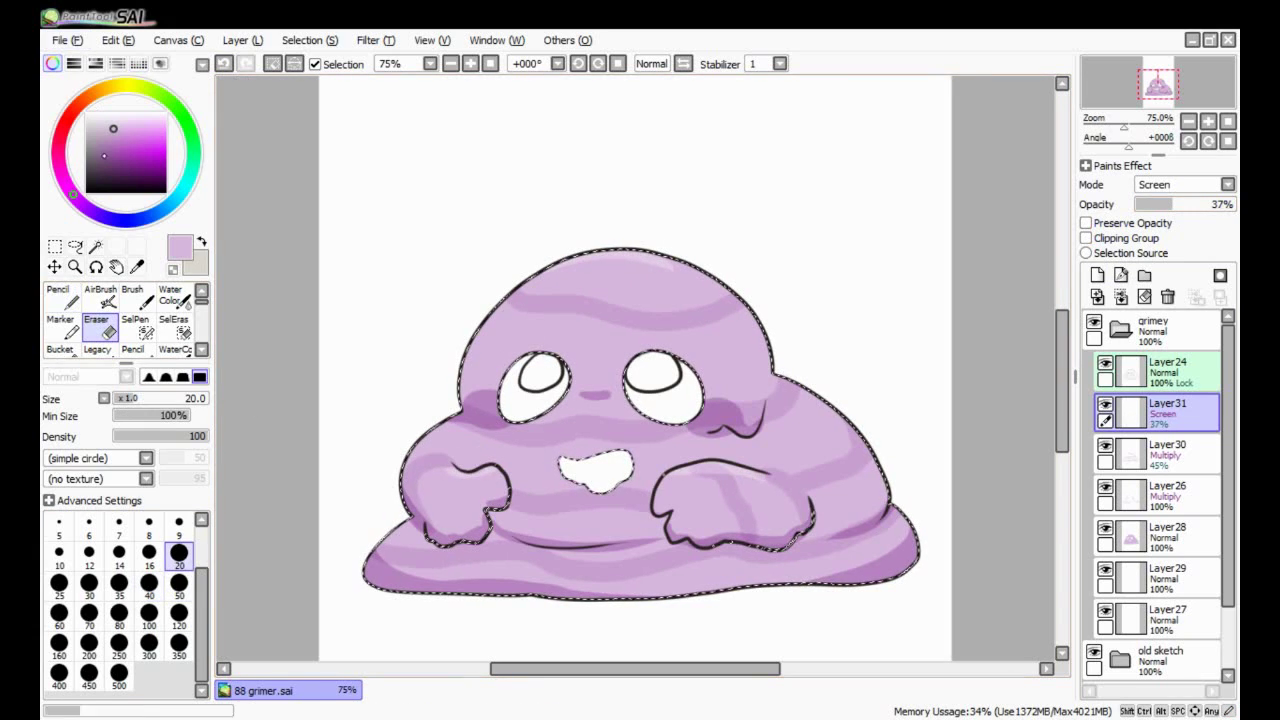
key("n")
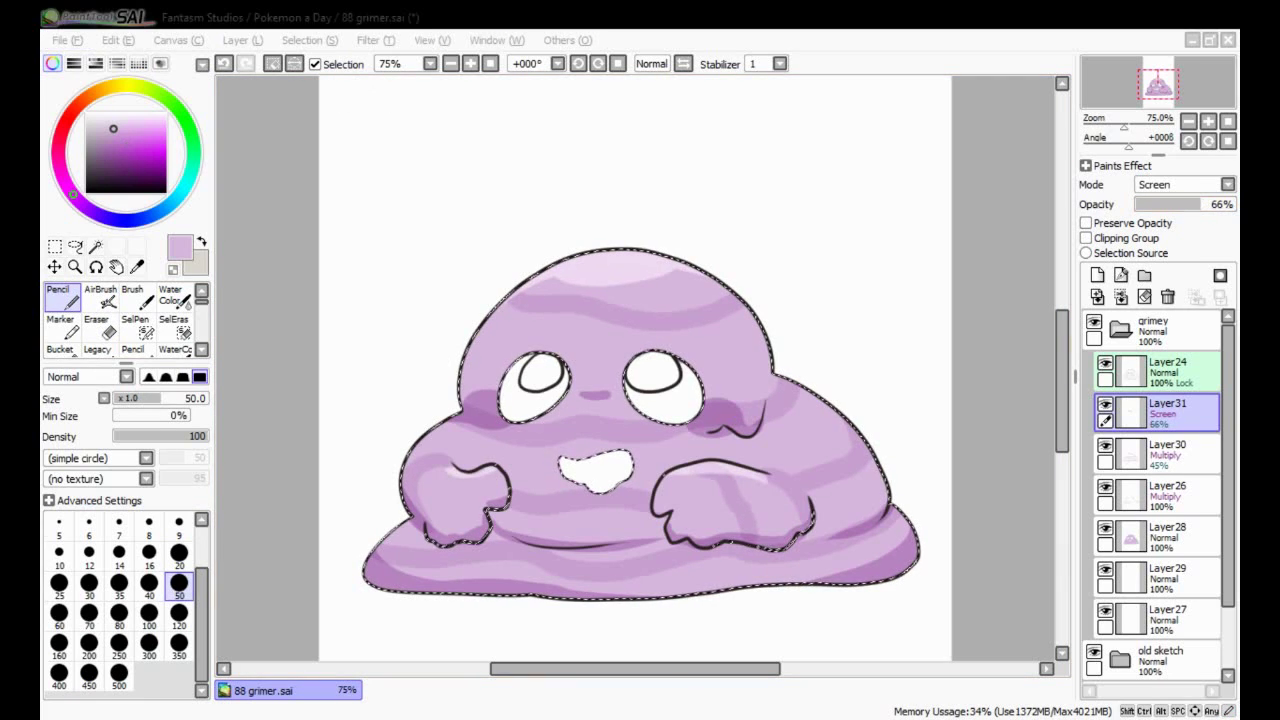
- Deselect the body, select the areas of both eyes around the pupils, and fill them with white on Layer29
key("ctrl+d")
left_click(1160, 578)
key("w")
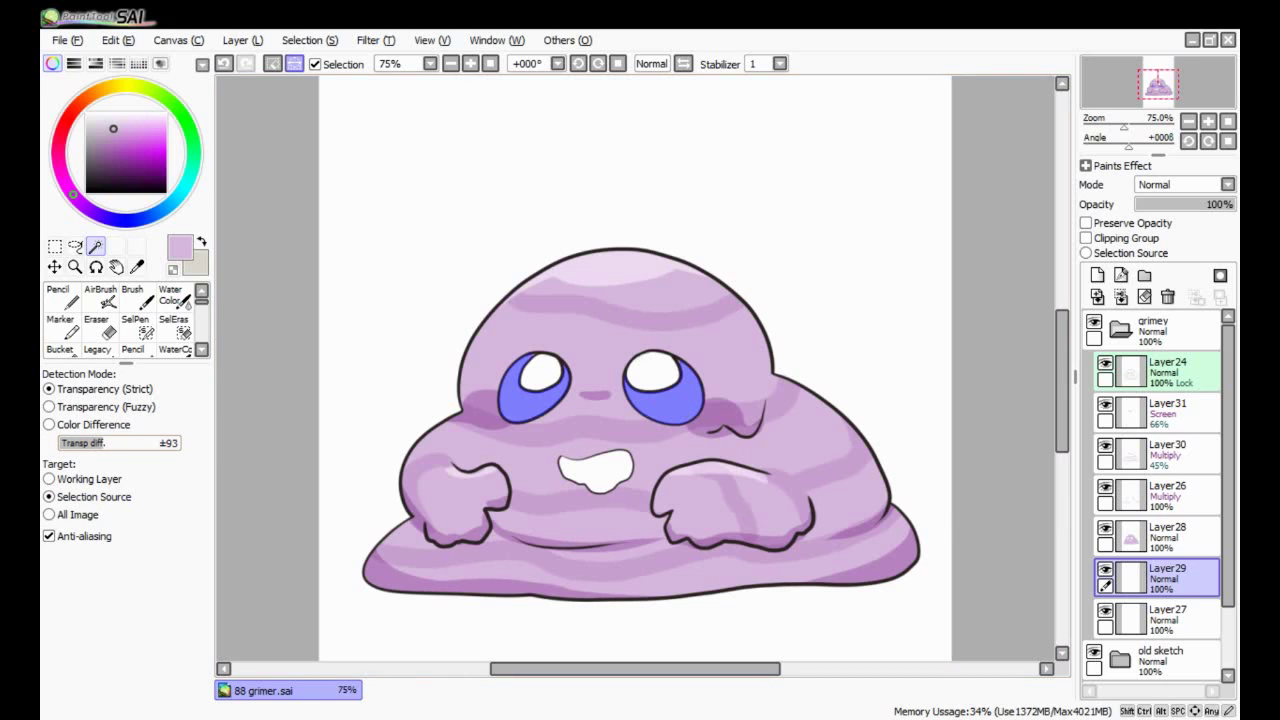
key("n")
left_click(179, 642)
- Select both pupils and fill them with dark blue-grey on Layer29
key("w")
key("n")
left_click(560, 375)
- Paint a white highlight at the upper edge of each pupil on Layer29 with the 20 px Pencil and clear the selection
left_click(179, 552)
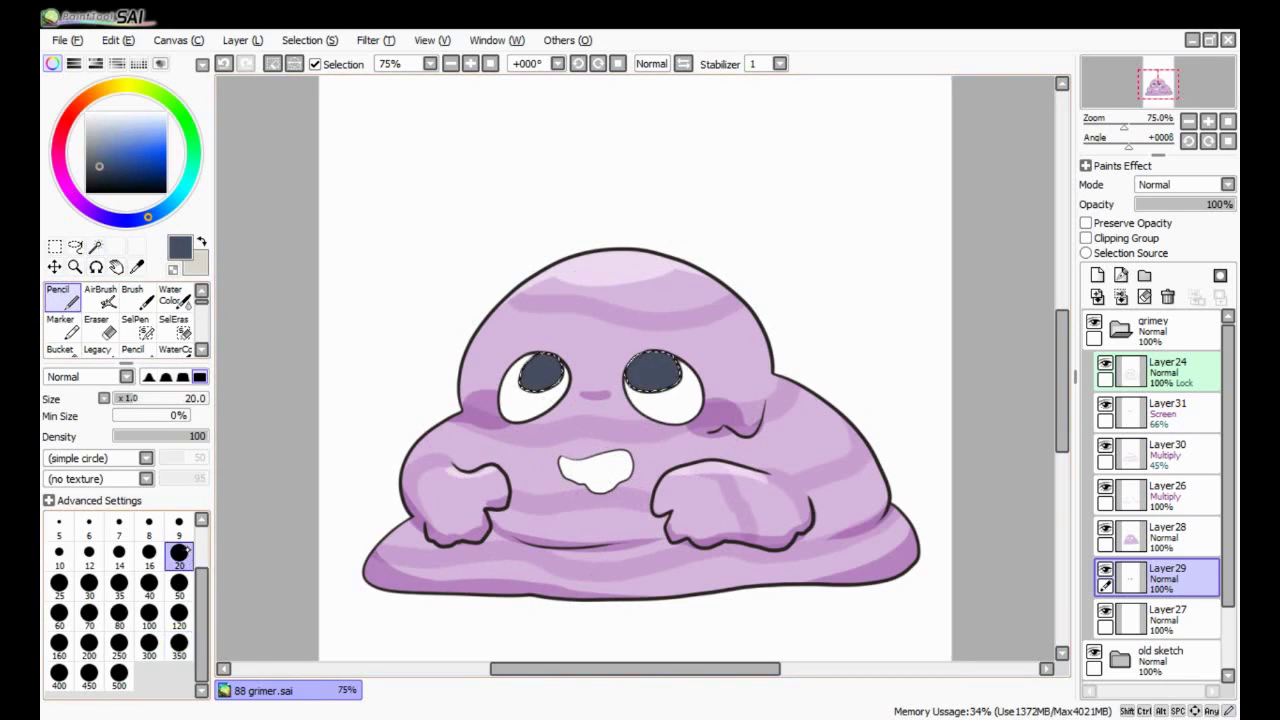
left_click(535, 357, "alt")
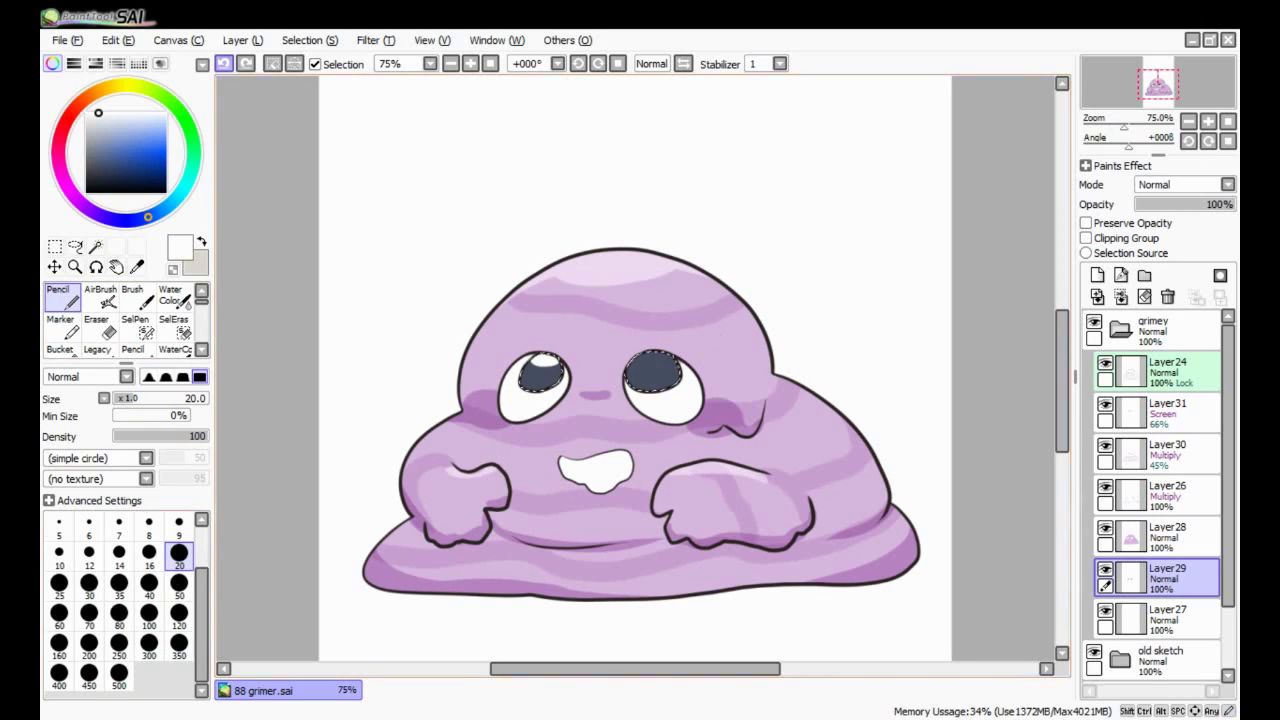
scroll(668, 337, "up", 1)
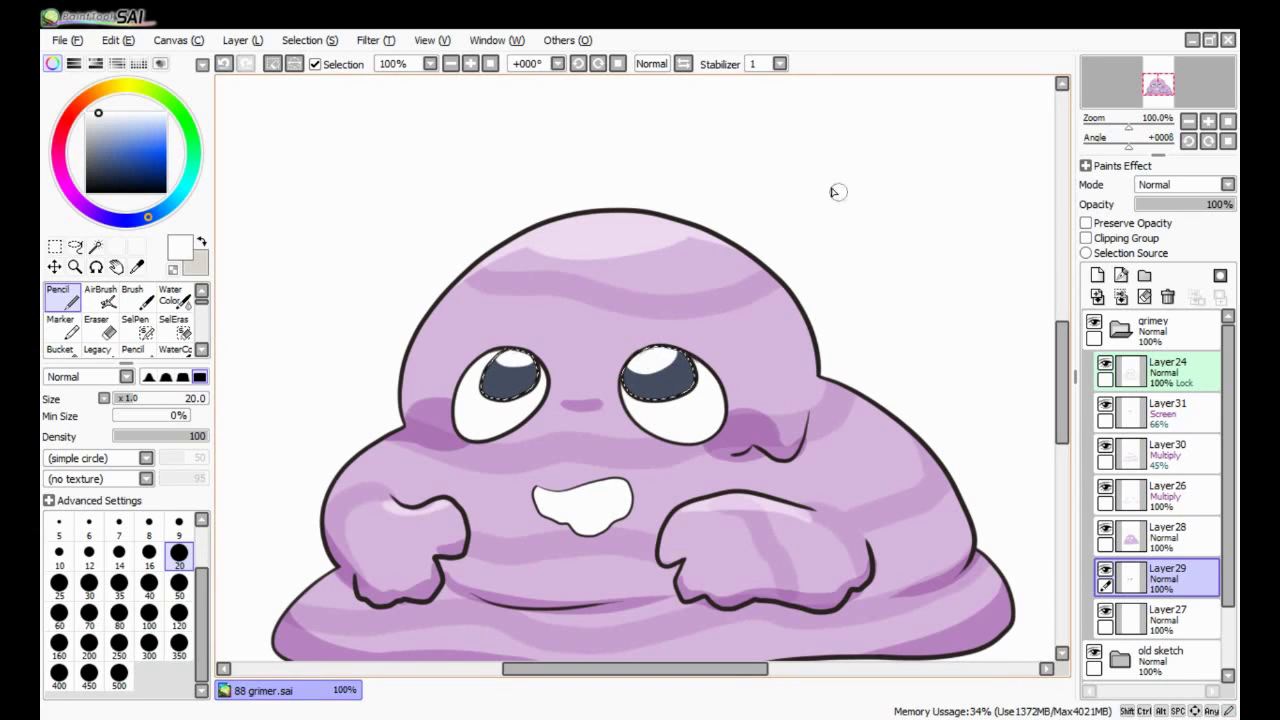
scroll(831, 209, "down", 4)
scroll(638, 372, "up", 2)
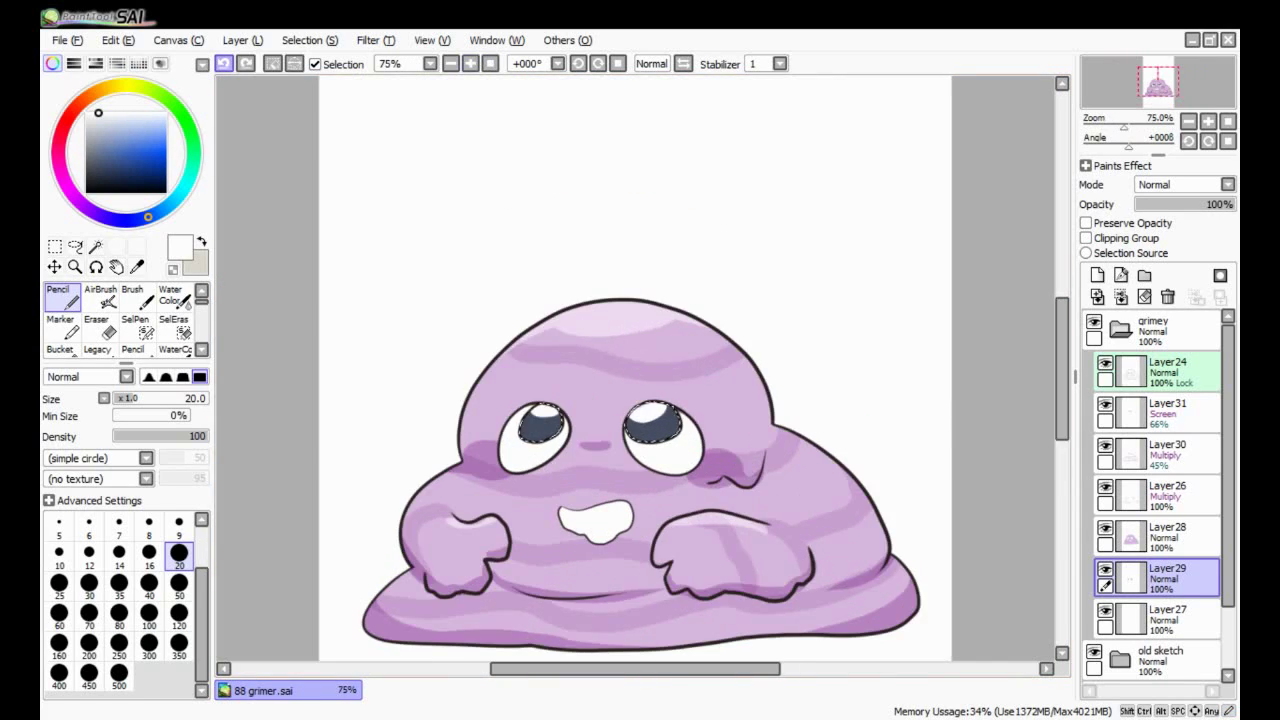
scroll(646, 397, "down", 2)
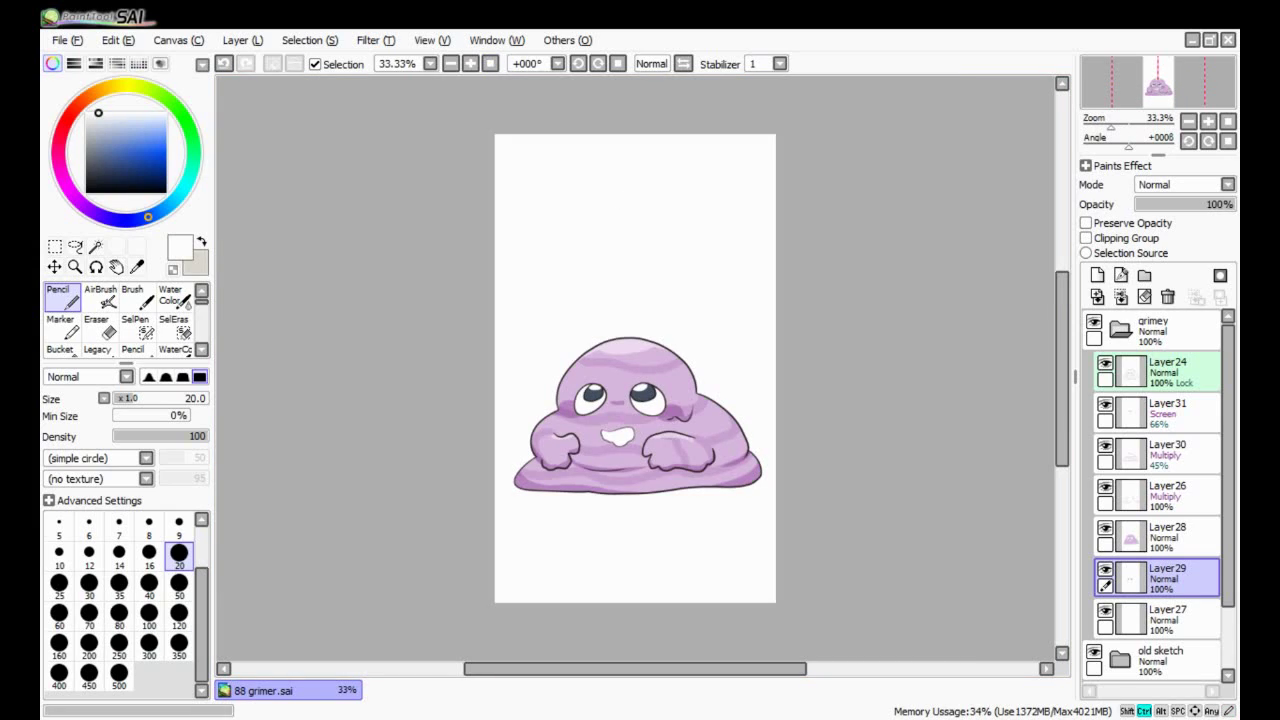
- Select the inside of the mouth and fill it with dark grey on Layer27
left_click(1160, 615)
scroll(535, 461, "up", 1)
key("w")
left_click(535, 461)
key("n")
- Paint a lighter blue-grey tongue in the lower part of the mouth with the 50 px Pencil and clear the selection
left_click(99, 137)
left_click(179, 587)
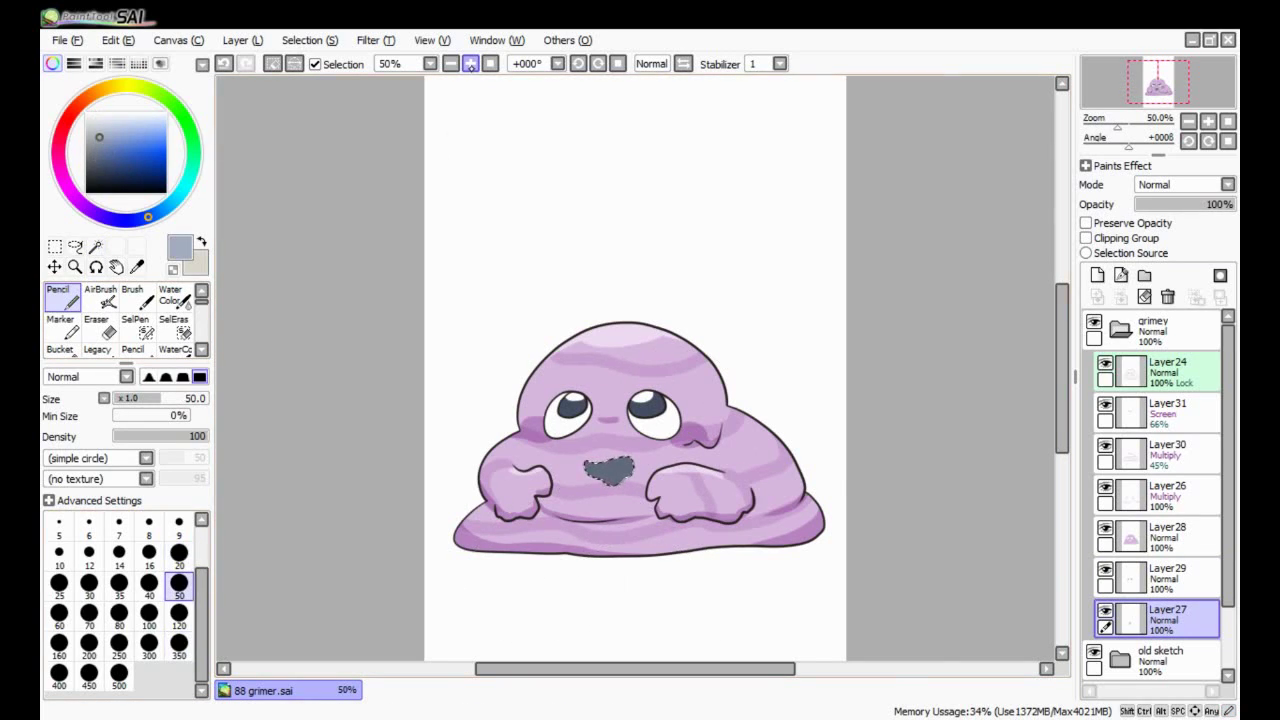
scroll(543, 609, "up", 1)
left_click_drag(575, 515, 583, 563)
scroll(583, 563, "down", 2)
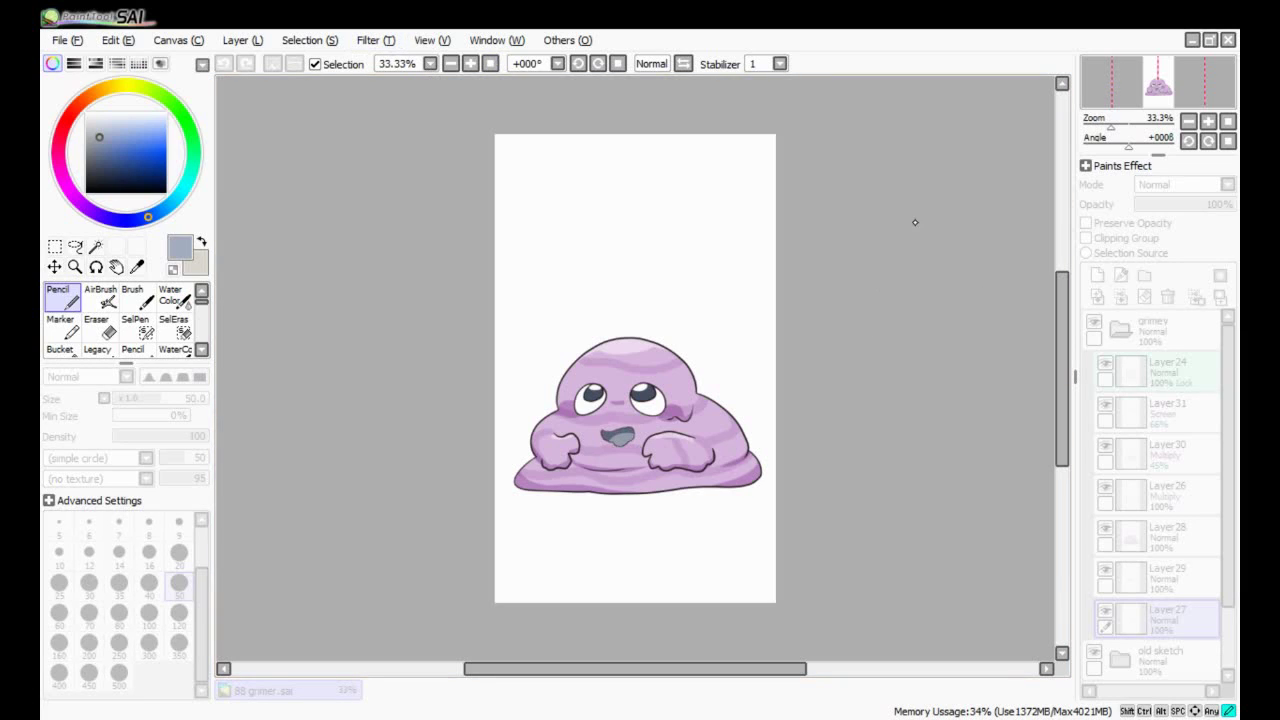
scroll(945, 285, "up", 1)
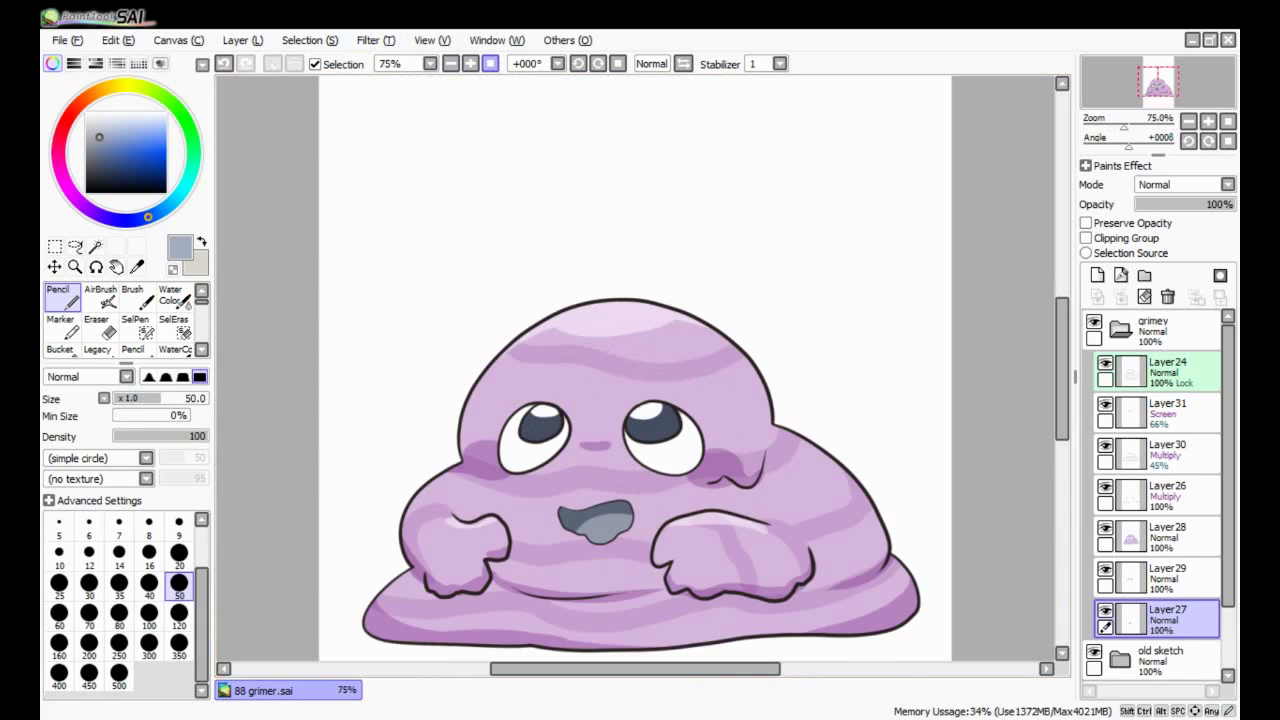